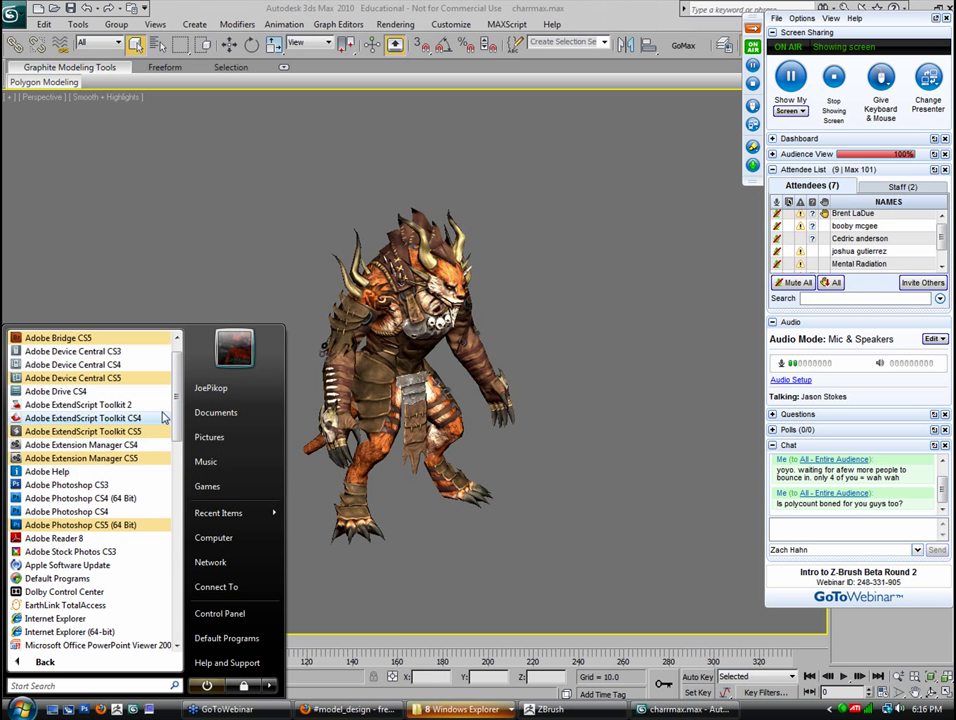
# Open Adobe Photoshop CS3 and create a new blank document with the offered settings
pyautogui.click(100, 488)
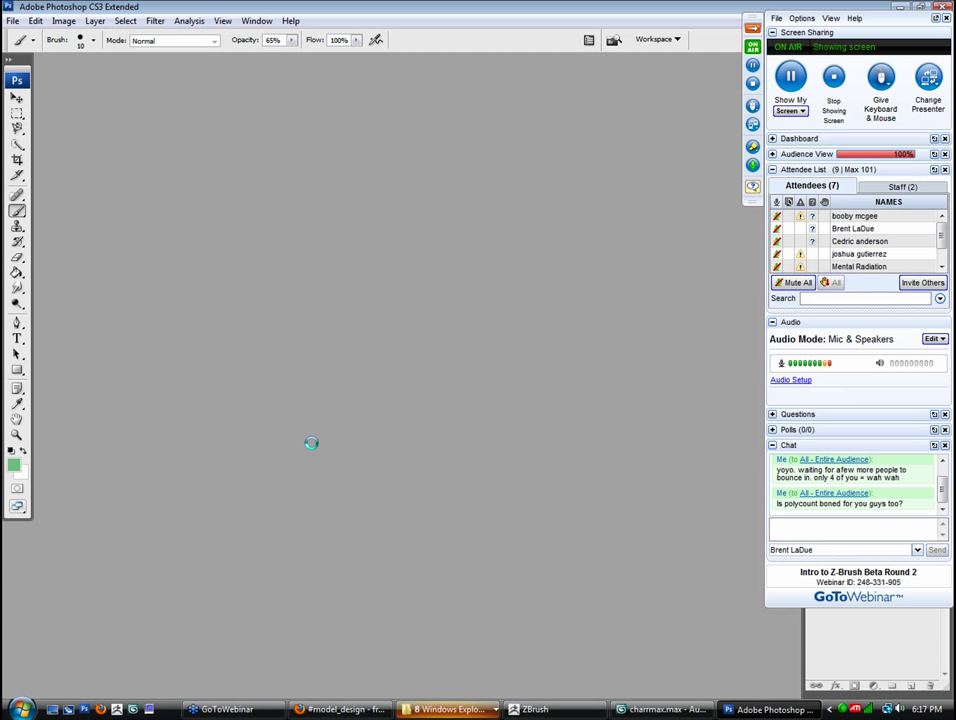
pyautogui.hotkey('ctrl', 'n')
pyautogui.press('Return')
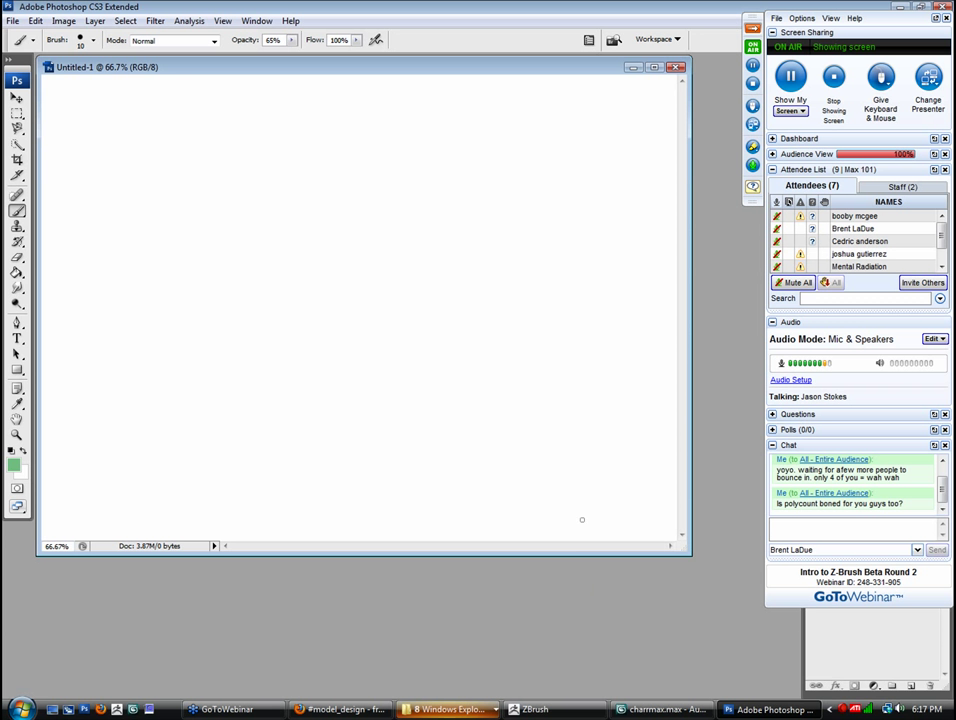
# Capture the 3ds Max screen showing the armoured character and paste it into the new Photoshop document
pyautogui.click(640, 710)
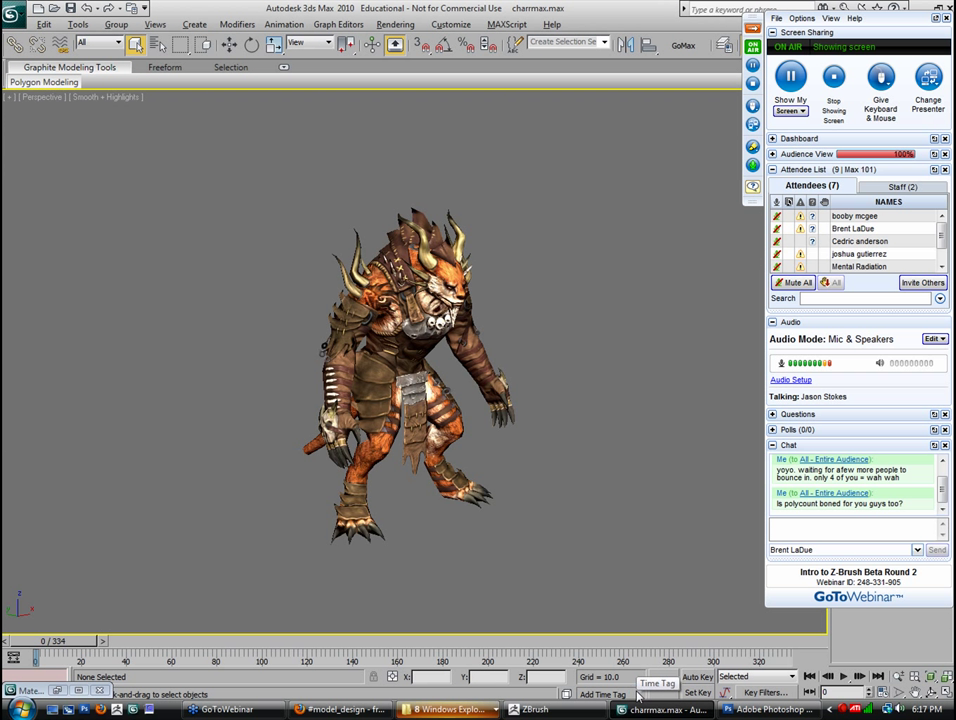
pyautogui.hotkey('alt', 'Tab')
pyautogui.hotkey('ctrl', 'v')
# Crop the pasted screenshot down to the character with some grey background around it
pyautogui.press('c')
pyautogui.moveTo(442, 173); pyautogui.dragTo(173, 470)
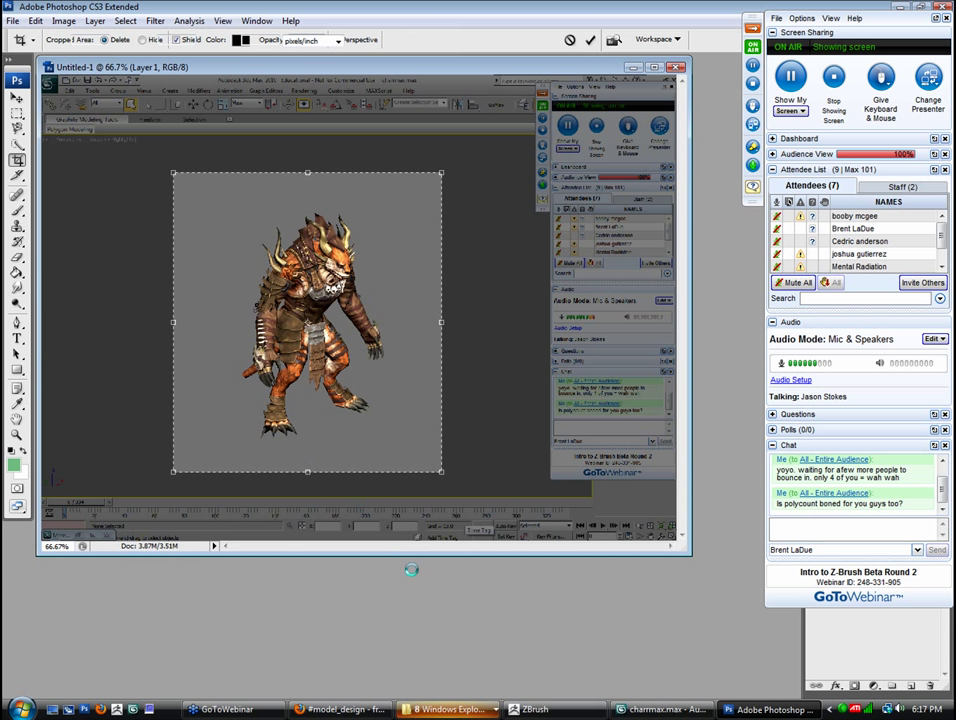
pyautogui.press('Return')
pyautogui.hotkey('ctrl', '0')
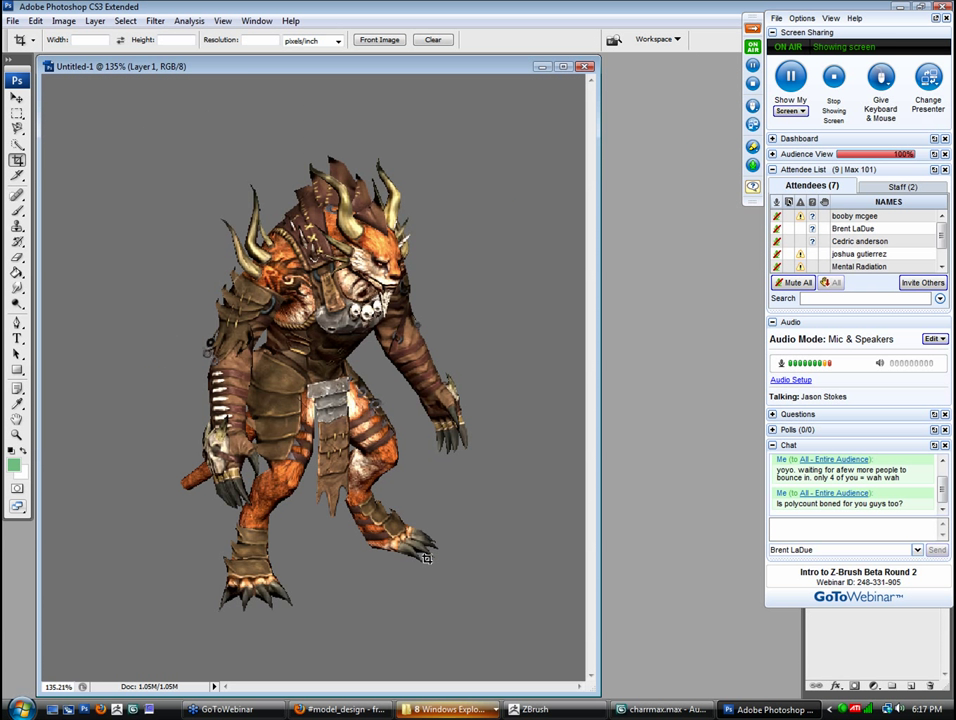
pyautogui.hotkey('ctrl', '+')
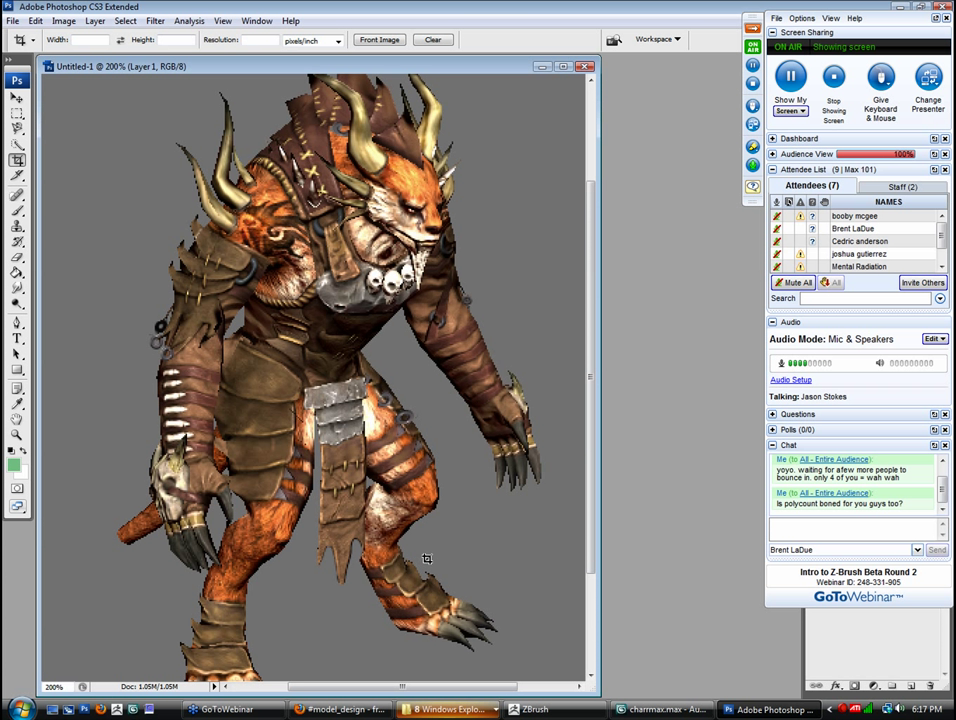
pyautogui.hotkey('ctrl', '-')
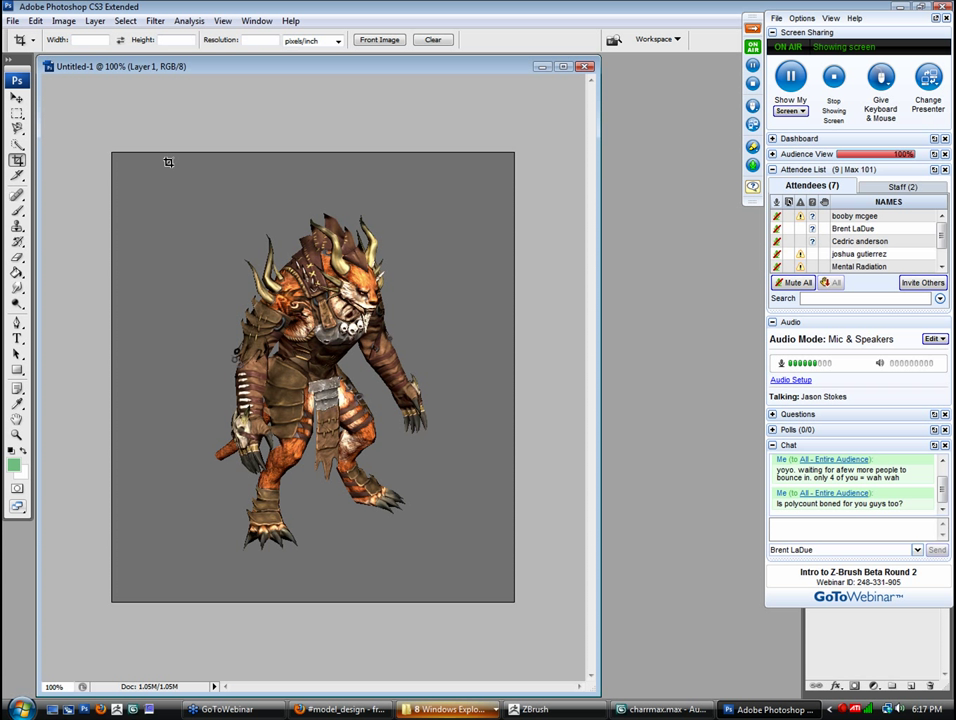
# Set the foreground colour to bright magenta, fc00ff
pyautogui.click(13, 464)
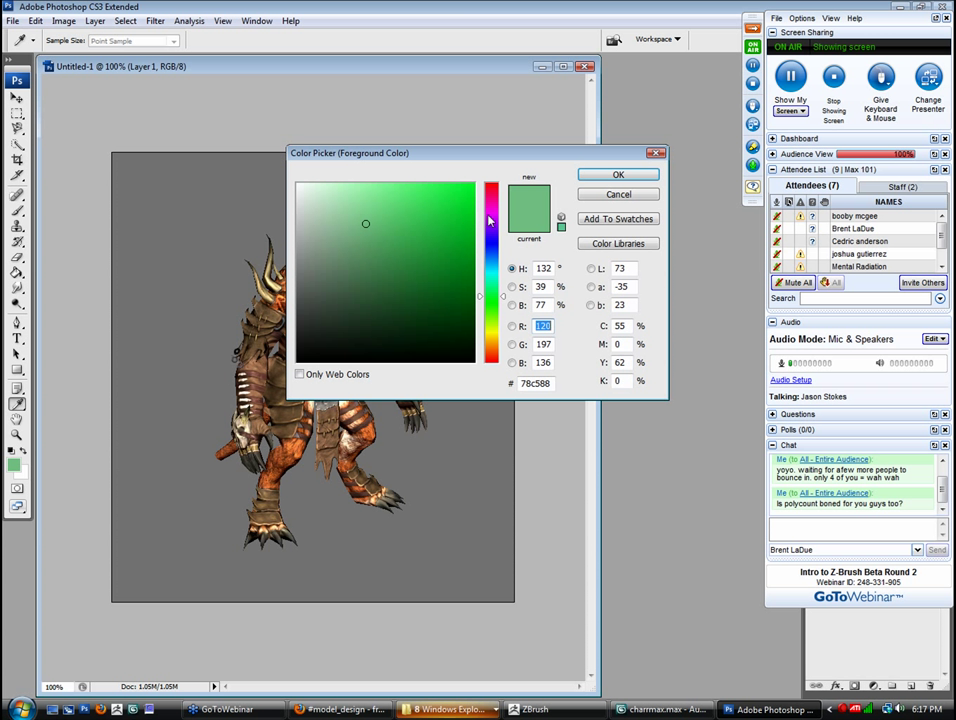
pyautogui.moveTo(489, 244); pyautogui.dragTo(489, 214)
pyautogui.moveTo(430, 256); pyautogui.dragTo(474, 184)
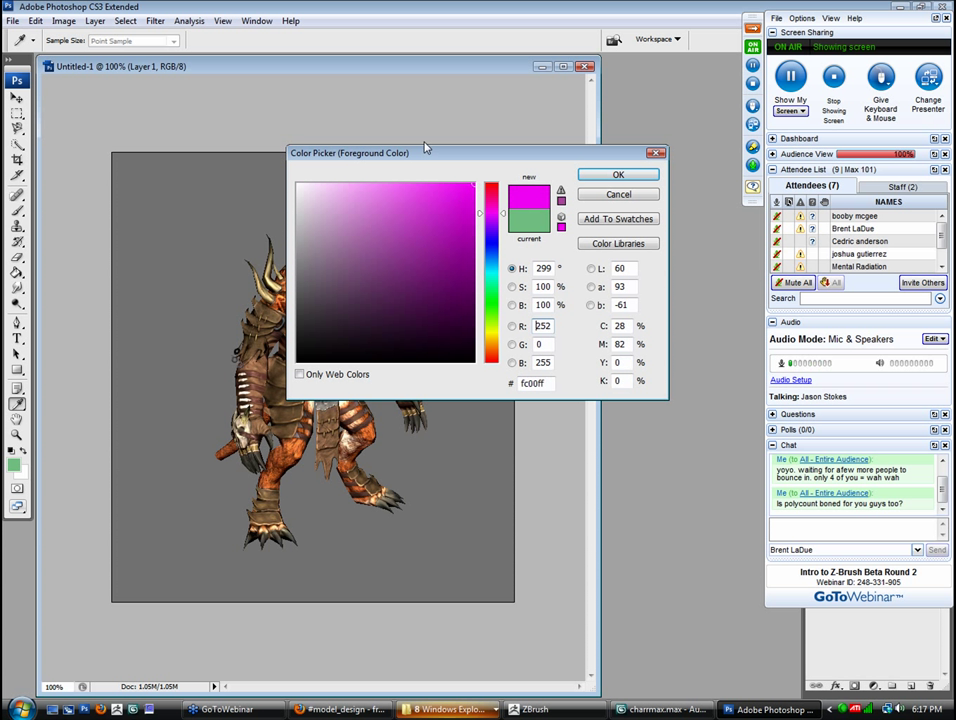
pyautogui.press('Return')
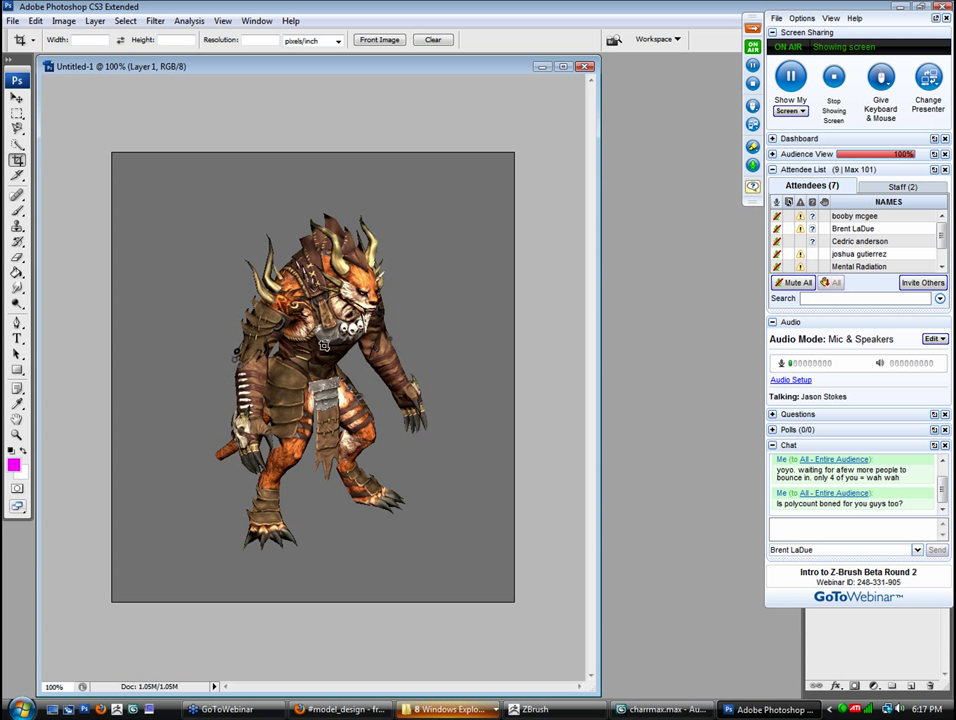
# Brush magenta over the character's exposed fur on the face, shoulder, tail, legs and feet
pyautogui.press('b')
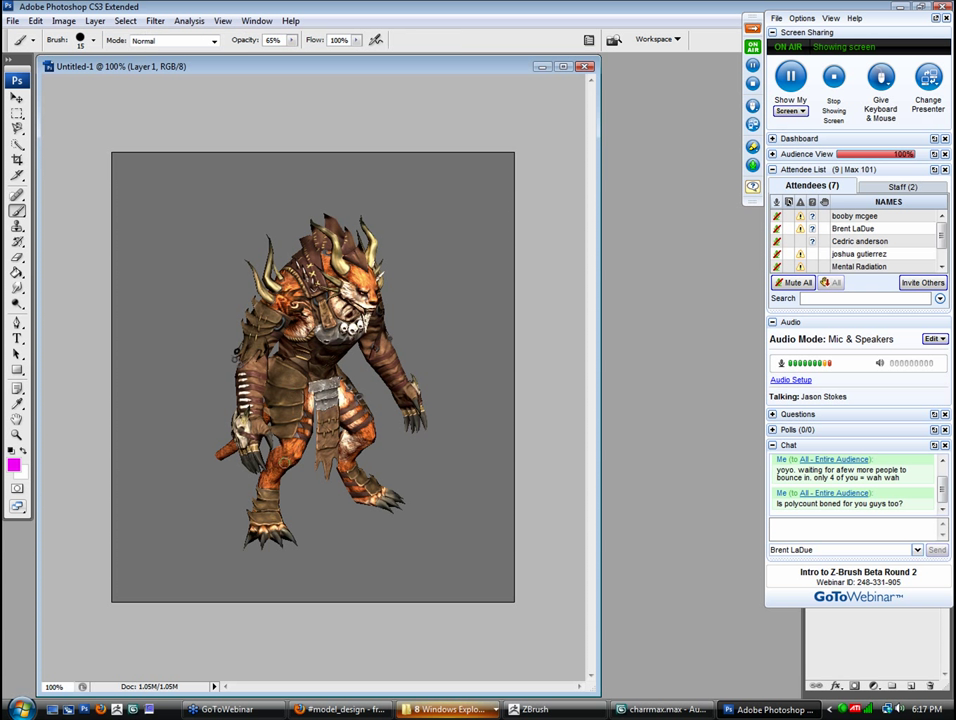
pyautogui.moveTo(292, 452); pyautogui.dragTo(268, 485)
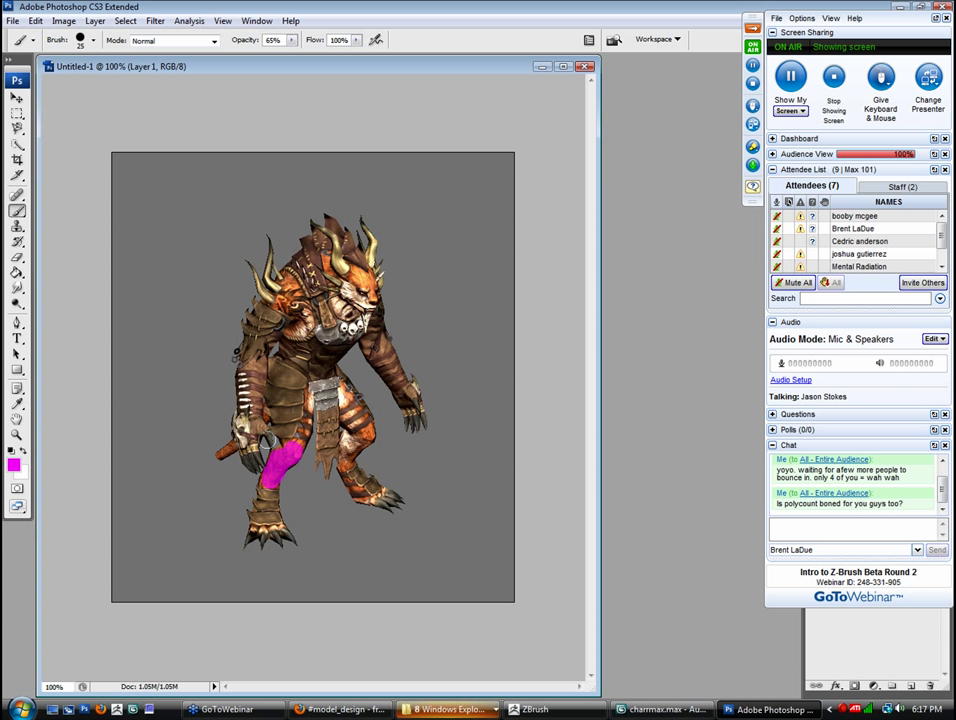
pyautogui.moveTo(301, 331)
pyautogui.mouseDown()
pyautogui.moveTo(284, 310)
pyautogui.moveTo(286, 282)
pyautogui.moveTo(286, 310)
pyautogui.mouseUp()
pyautogui.click(358, 272)
pyautogui.moveTo(358, 272)
pyautogui.mouseDown()
pyautogui.moveTo(370, 284)
pyautogui.moveTo(352, 289)
pyautogui.mouseUp()
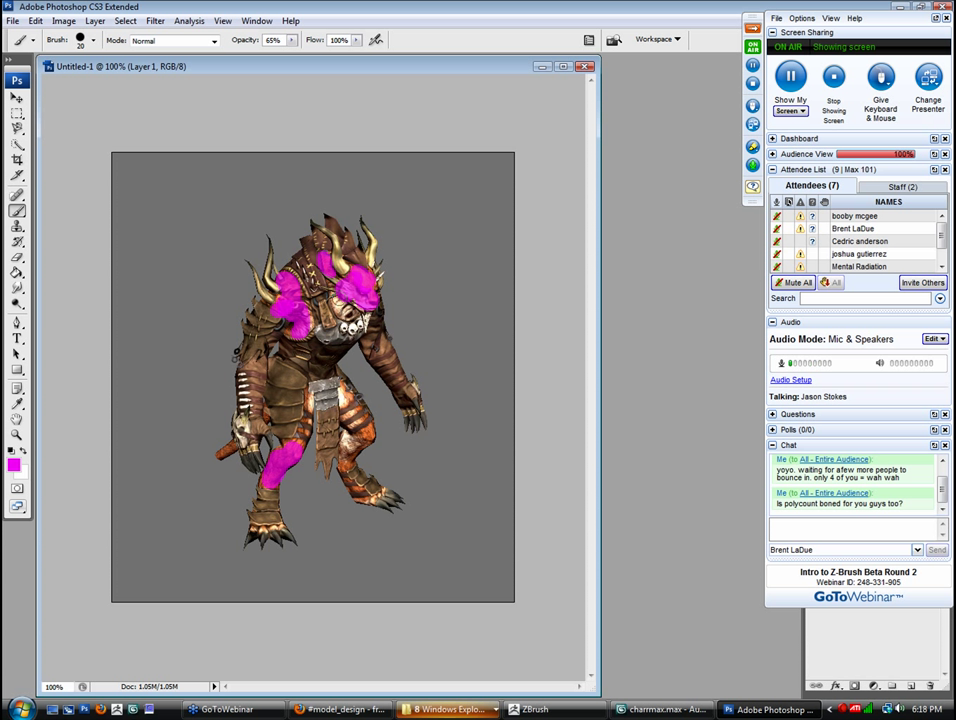
pyautogui.moveTo(365, 428); pyautogui.dragTo(354, 447)
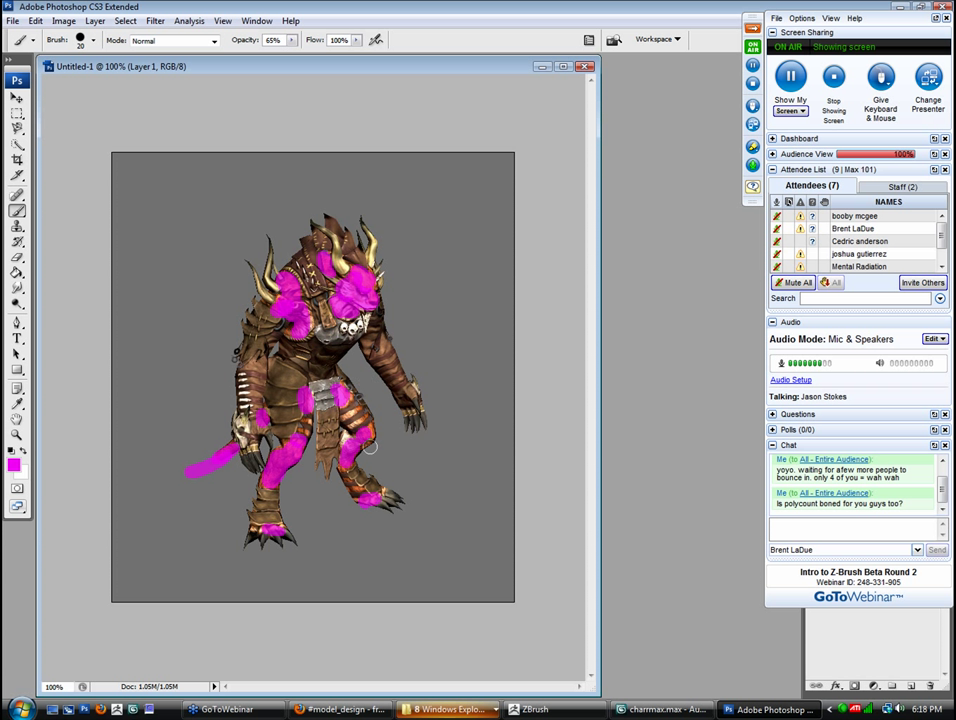
# Brush magenta along both arms, the torso, the thighs and the front shin to mark the body beneath the armour
pyautogui.moveTo(400, 578)
pyautogui.mouseDown()
pyautogui.moveTo(171, 489)
pyautogui.moveTo(309, 517)
pyautogui.mouseUp()
pyautogui.hotkey('ctrl', 'z')
pyautogui.moveTo(284, 301)
pyautogui.mouseDown()
pyautogui.moveTo(250, 362)
pyautogui.moveTo(254, 423)
pyautogui.mouseUp()
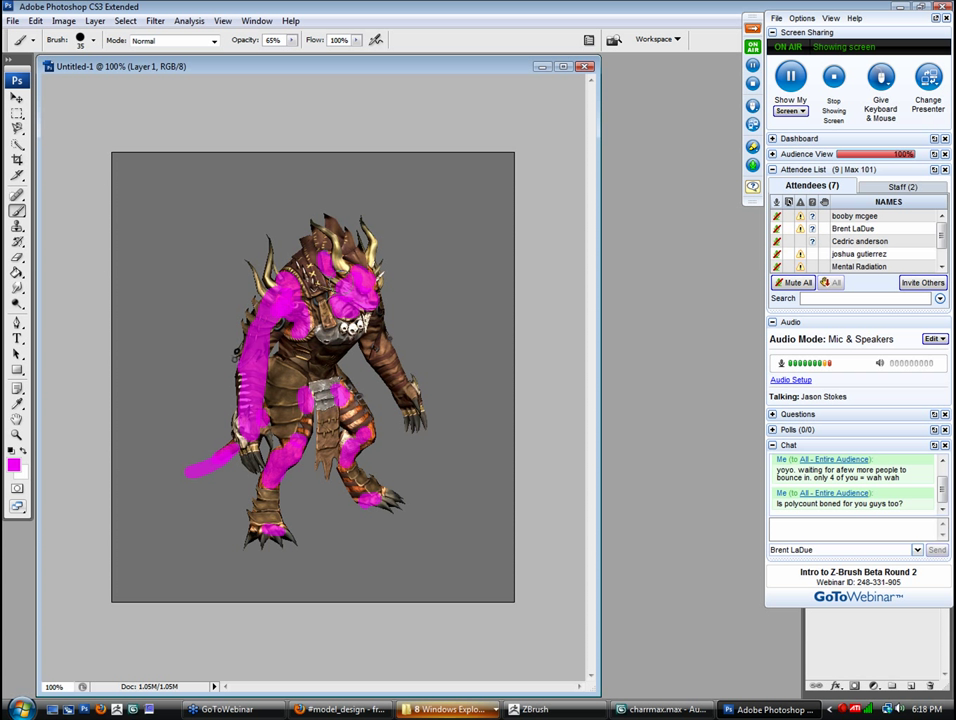
pyautogui.moveTo(372, 330); pyautogui.dragTo(411, 398)
pyautogui.moveTo(308, 347)
pyautogui.mouseDown()
pyautogui.moveTo(332, 372)
pyautogui.moveTo(344, 414)
pyautogui.moveTo(365, 431)
pyautogui.mouseUp()
pyautogui.moveTo(286, 397); pyautogui.dragTo(291, 445)
pyautogui.moveTo(248, 516); pyautogui.dragTo(262, 524)
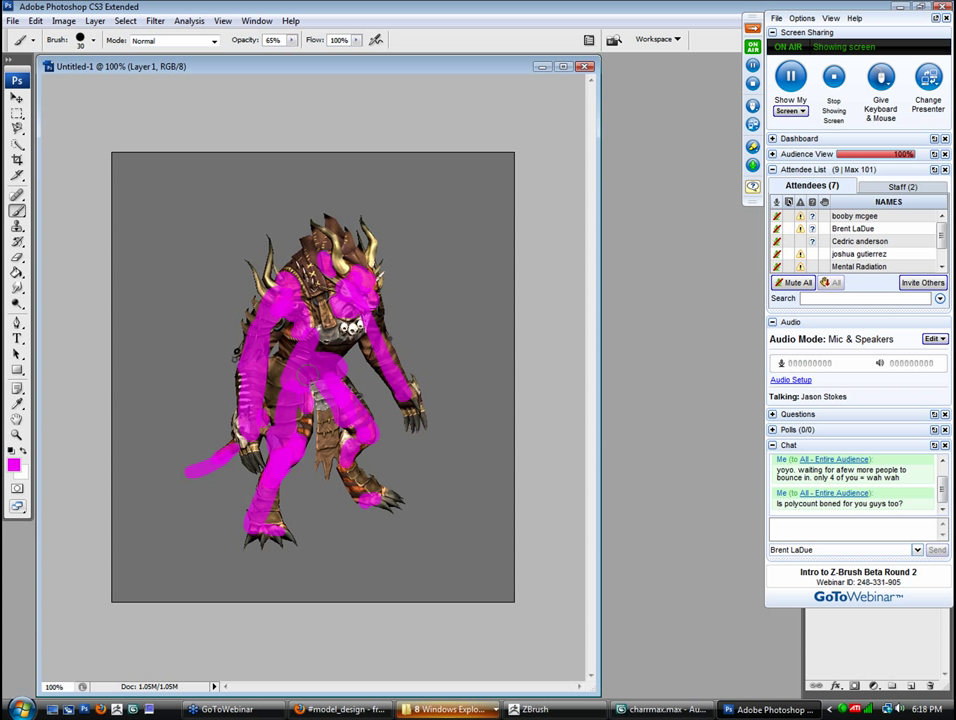
# Detach the webinar's Questions panel and place it above the canvas, clear of the painted character
pyautogui.click(933, 413)
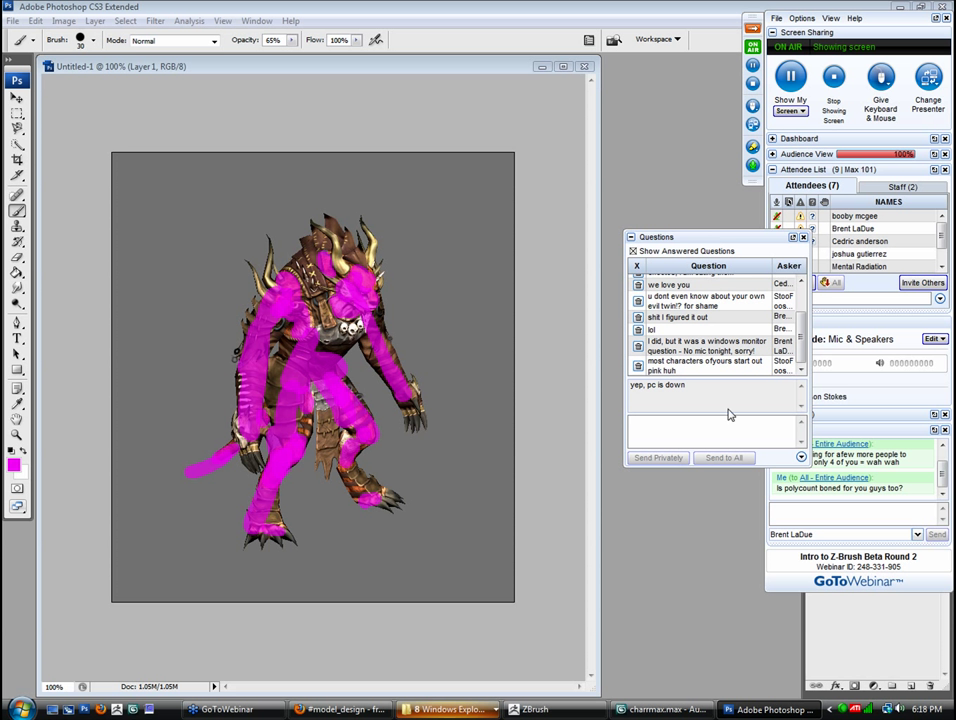
pyautogui.moveTo(728, 250); pyautogui.dragTo(657, 67)
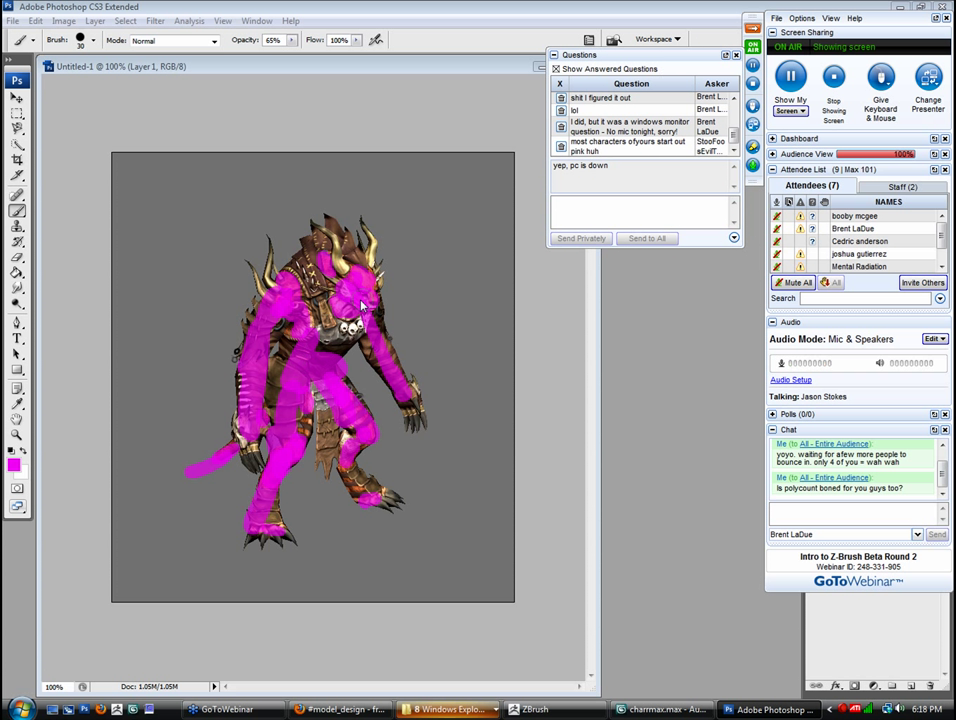
# Brush magenta over the character's chest, shoulder straps and far hand
pyautogui.click(325, 350)
pyautogui.moveTo(324, 348)
pyautogui.mouseDown()
pyautogui.moveTo(337, 326)
pyautogui.moveTo(316, 284)
pyautogui.moveTo(343, 288)
pyautogui.mouseUp()
pyautogui.moveTo(394, 393); pyautogui.dragTo(360, 383)
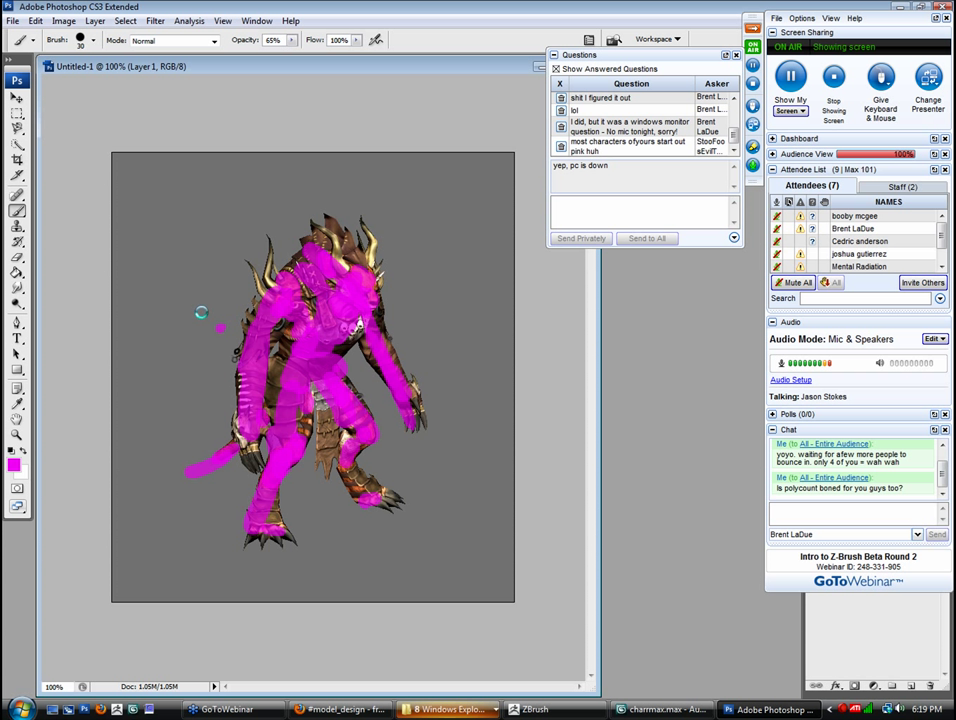
# Undo the last six magenta brush strokes
pyautogui.hotkey('ctrl', 'alt', 'z')
pyautogui.hotkey('ctrl', 'alt', 'z')
pyautogui.hotkey('ctrl', 'alt', 'z')
pyautogui.hotkey('ctrl', 'alt', 'z')
pyautogui.hotkey('ctrl', 'alt', 'z')
pyautogui.hotkey('ctrl', 'alt', 'z')
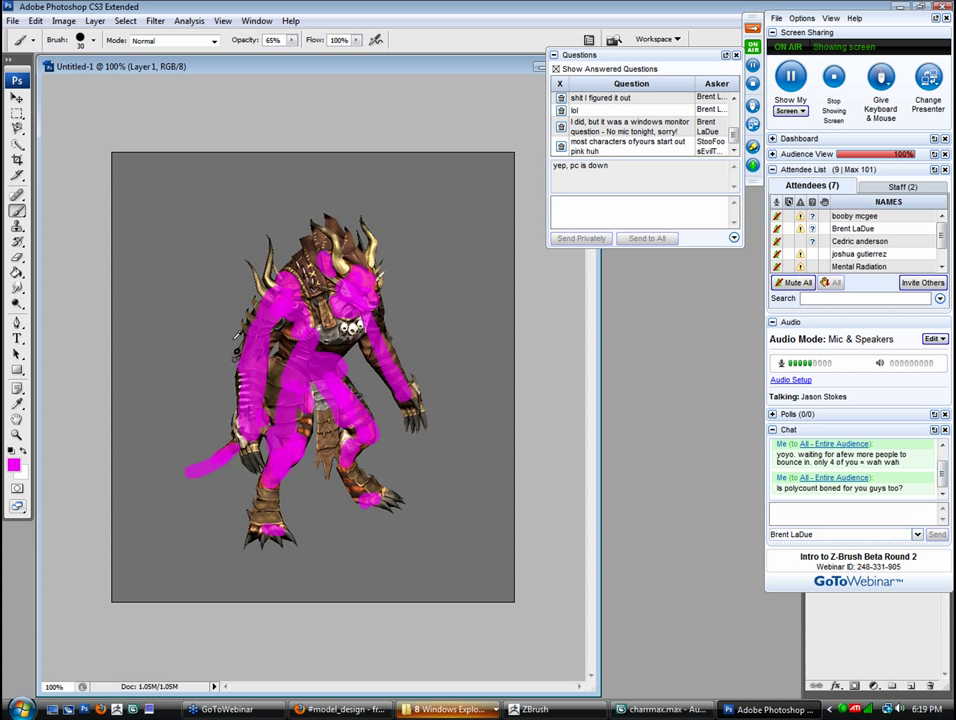
# Switch to ZBrush with the sculpted torso and leg model
pyautogui.hotkey('alt', 'Tab')
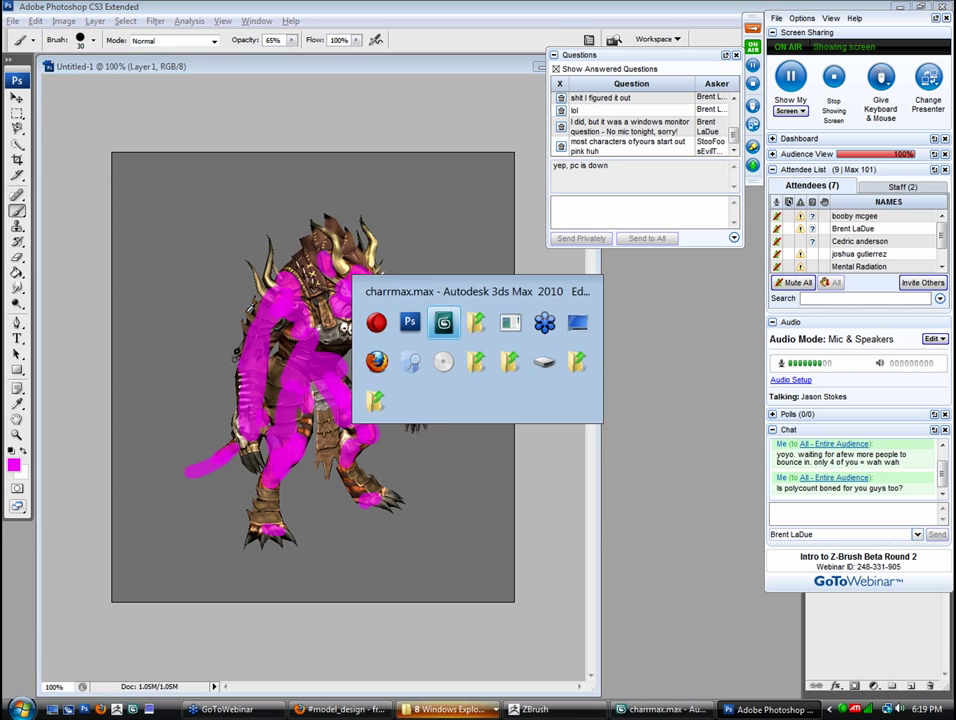
pyautogui.hotkey('alt', 'Tab')
pyautogui.hotkey('alt', 'shift', 'Tab')
pyautogui.hotkey('alt', 'Tab')
pyautogui.hotkey('alt', 'Tab')
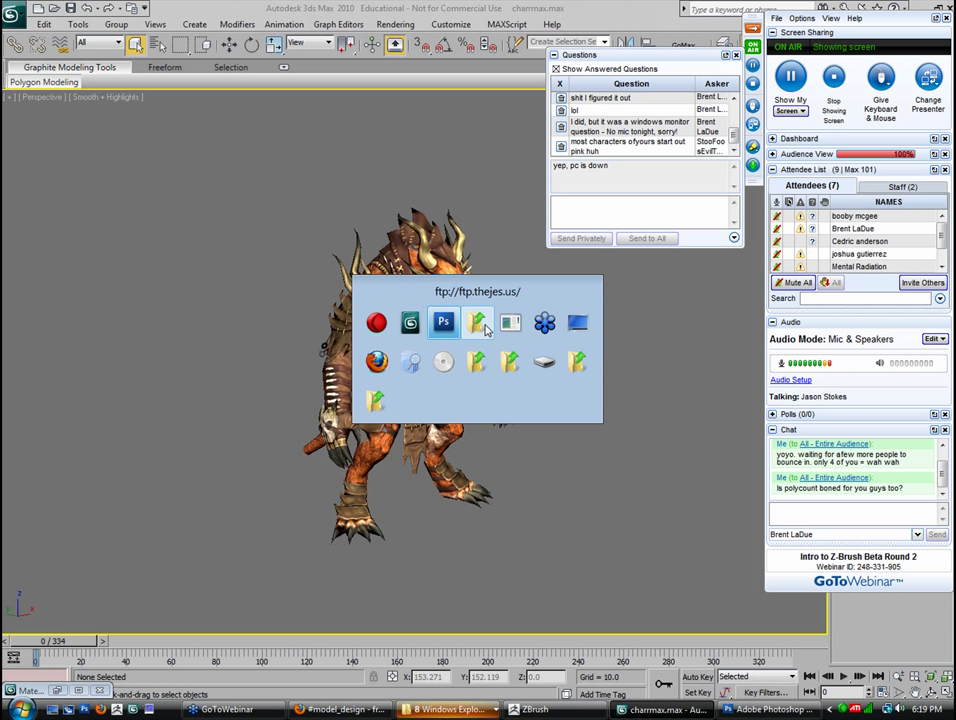
pyautogui.click(510, 322)
# Inspect the muscled torso and leg from several angles, and make the wolfenlegs subtool active
pyautogui.moveTo(429, 341)
pyautogui.mouseDown()
pyautogui.moveTo(516, 416)
pyautogui.moveTo(570, 416)
pyautogui.moveTo(544, 421)
pyautogui.mouseUp()
pyautogui.hotkey('shift', 'd')
pyautogui.press('d')
pyautogui.moveTo(540, 348)
pyautogui.mouseDown()
pyautogui.moveTo(480, 369)
pyautogui.moveTo(494, 366)
pyautogui.mouseUp()
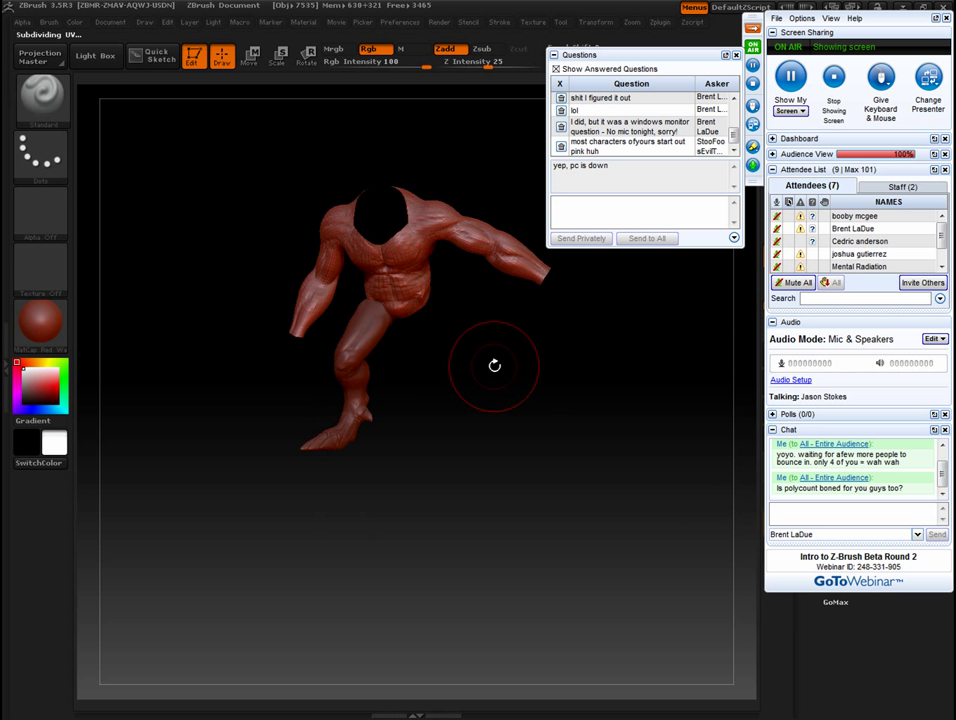
pyautogui.press('f')
pyautogui.moveTo(555, 582)
pyautogui.mouseDown()
pyautogui.moveTo(587, 572)
pyautogui.moveTo(578, 482)
pyautogui.moveTo(506, 487)
pyautogui.moveTo(568, 513)
pyautogui.moveTo(548, 529)
pyautogui.mouseUp()
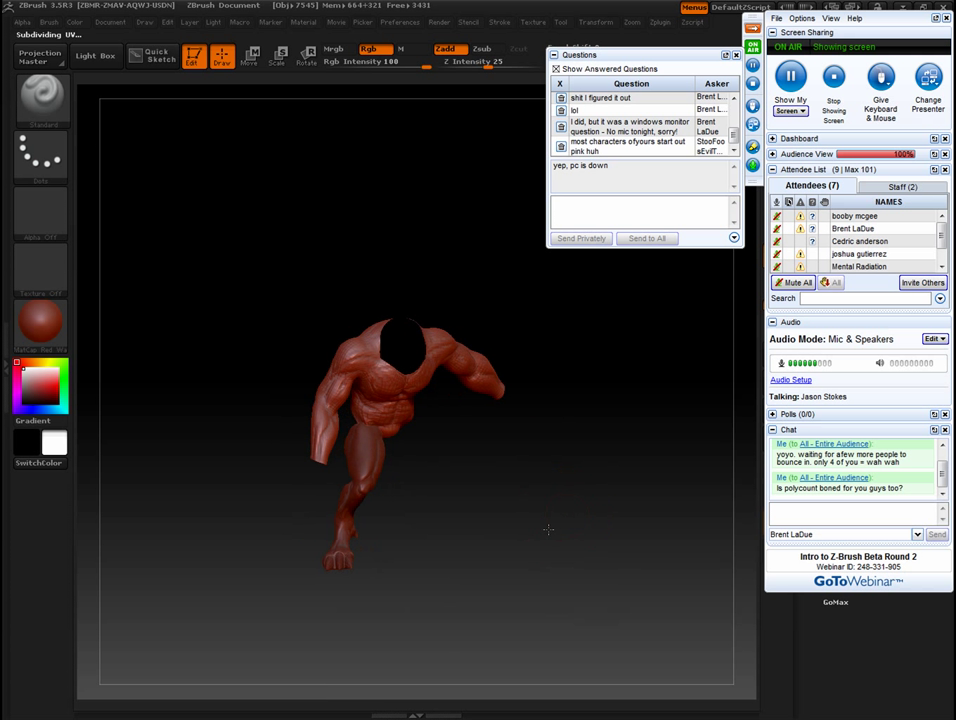
pyautogui.keyDown('alt'); pyautogui.click(380, 470); pyautogui.keyUp('alt')
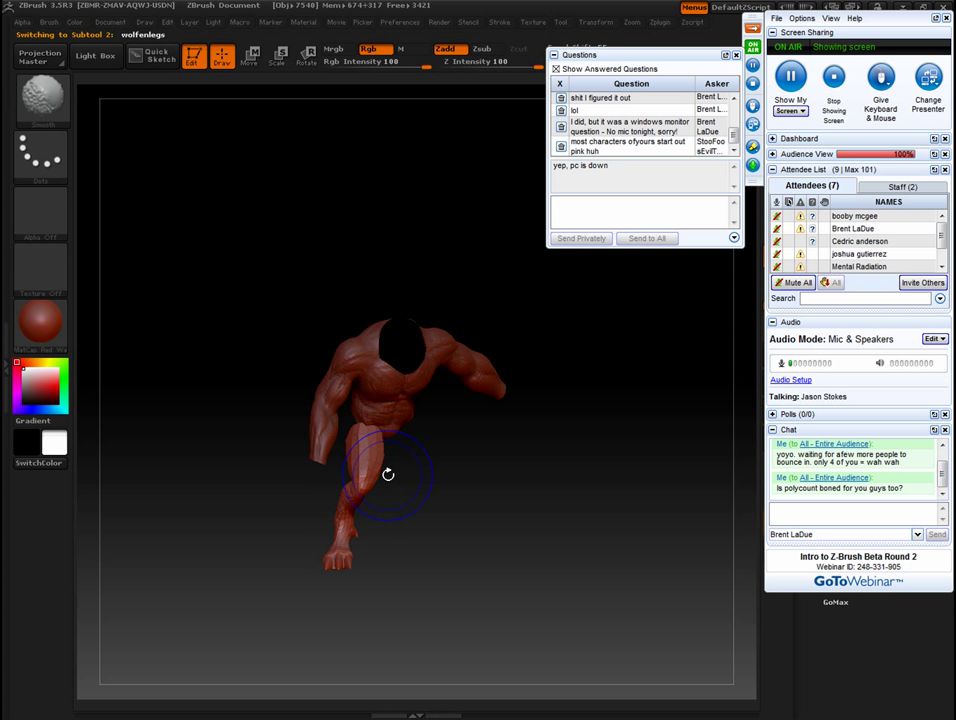
pyautogui.moveTo(412, 497)
pyautogui.mouseDown()
pyautogui.moveTo(542, 536)
pyautogui.moveTo(456, 520)
pyautogui.mouseUp()
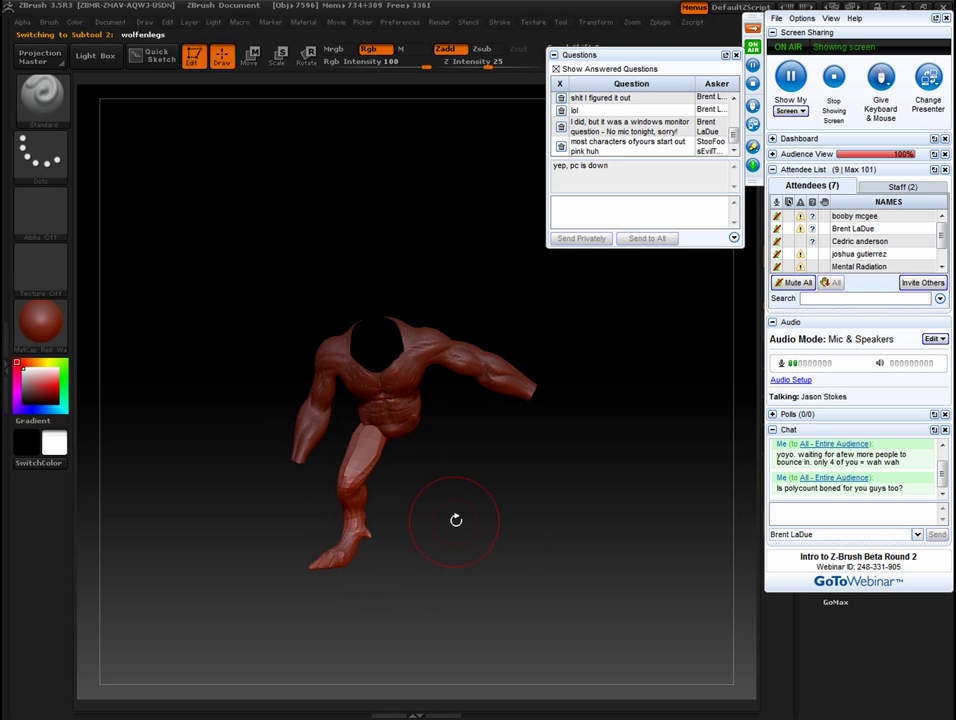
# Make the body subtool active, hide the other subtools and frame it, with the webinar control panel collapsed
pyautogui.click(753, 29)
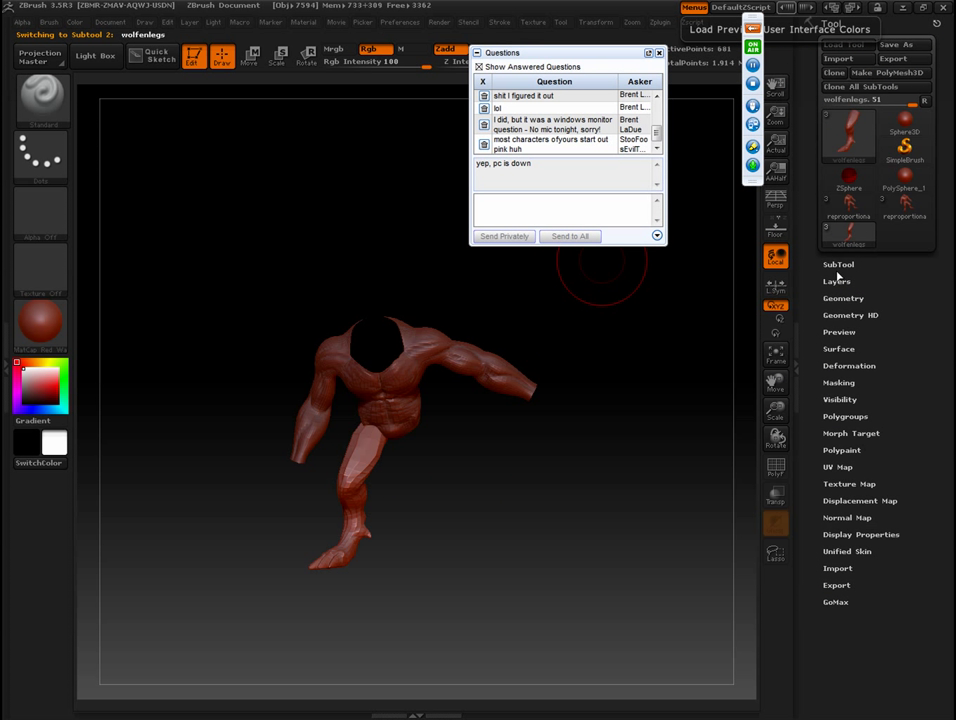
pyautogui.click(838, 266)
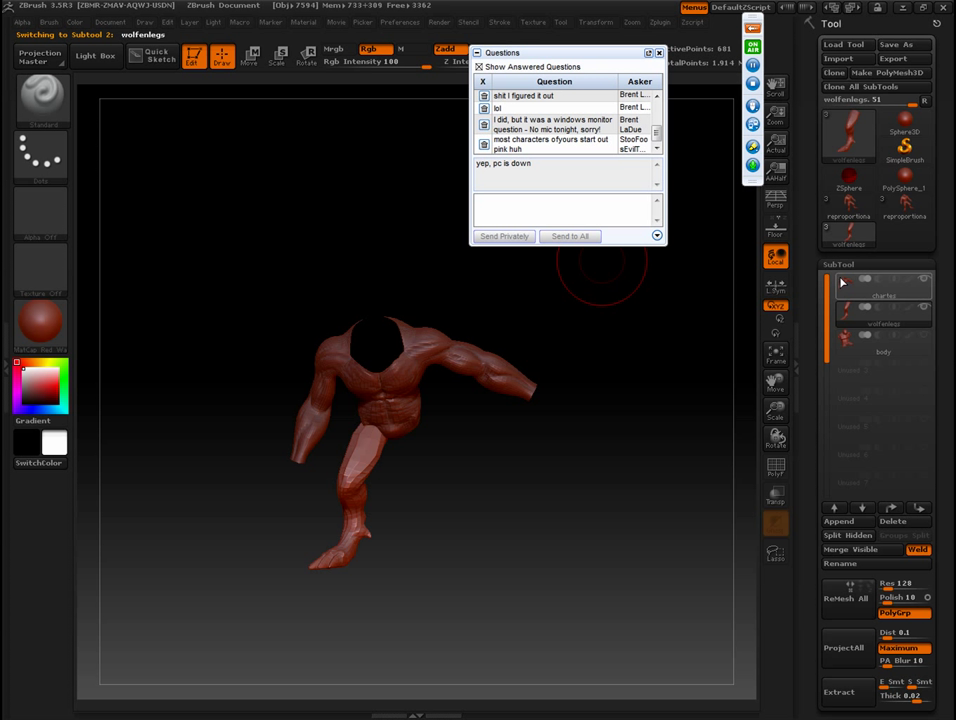
pyautogui.click(843, 347)
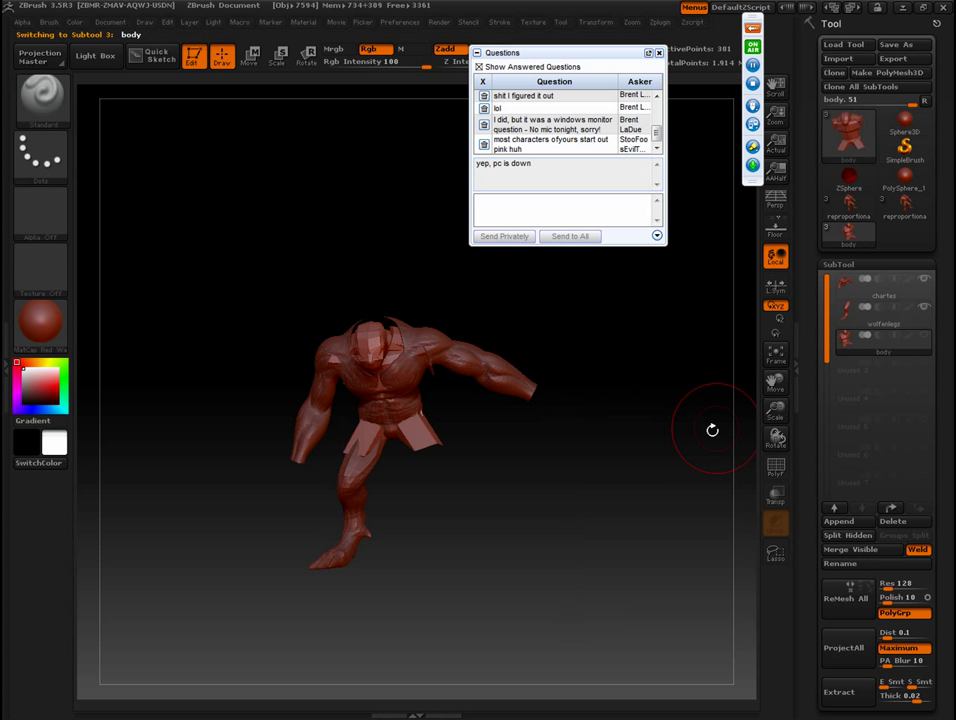
pyautogui.click(924, 338)
pyautogui.press('f')
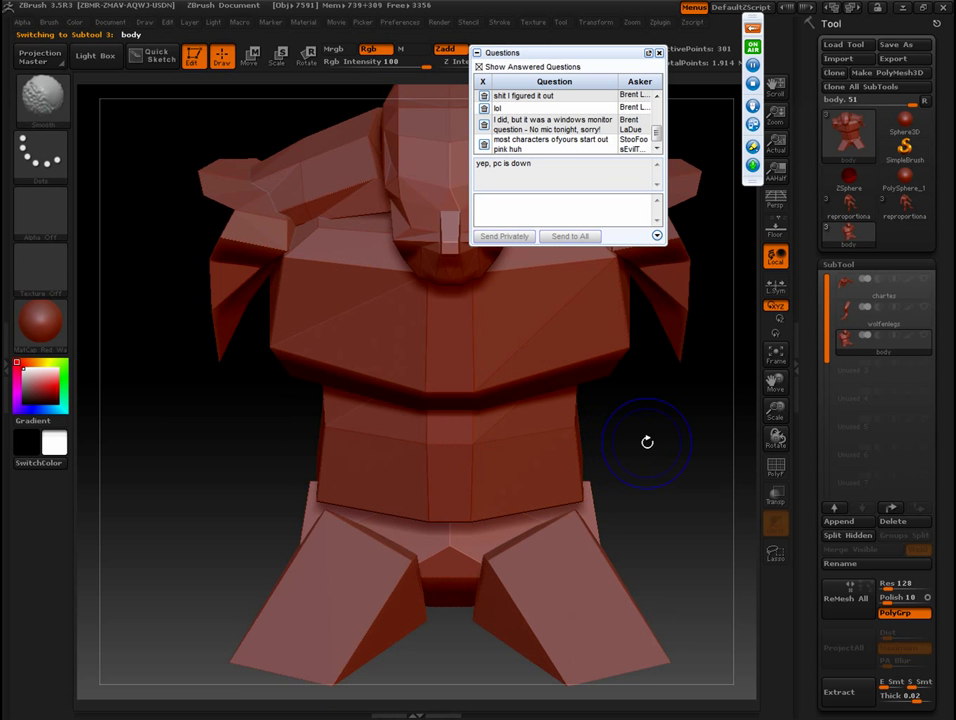
# Reveal the hidden parts of the low-poly body mesh and view the whole figure from several angles
pyautogui.keyDown('ctrl'); pyautogui.keyDown('shift'); pyautogui.click(667, 480); pyautogui.keyUp('shift'); pyautogui.keyUp('ctrl')
pyautogui.keyDown('alt'); pyautogui.moveTo(659, 512); pyautogui.dragTo(627, 273); pyautogui.keyUp('alt')
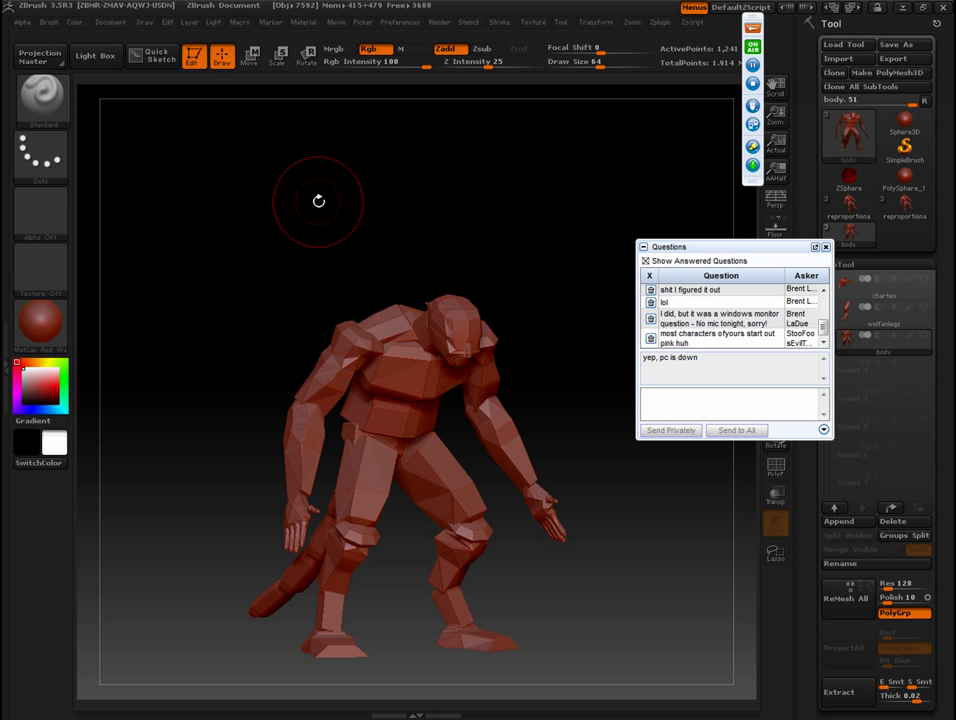
pyautogui.moveTo(273, 328)
pyautogui.keyDown('alt'); pyautogui.mouseDown()
pyautogui.moveTo(203, 220)
pyautogui.moveTo(299, 352)
pyautogui.moveTo(241, 297)
pyautogui.moveTo(211, 288)
pyautogui.moveTo(271, 285)
pyautogui.moveTo(344, 309)
pyautogui.moveTo(254, 367)
pyautogui.moveTo(268, 336)
pyautogui.mouseUp(); pyautogui.keyUp('alt')
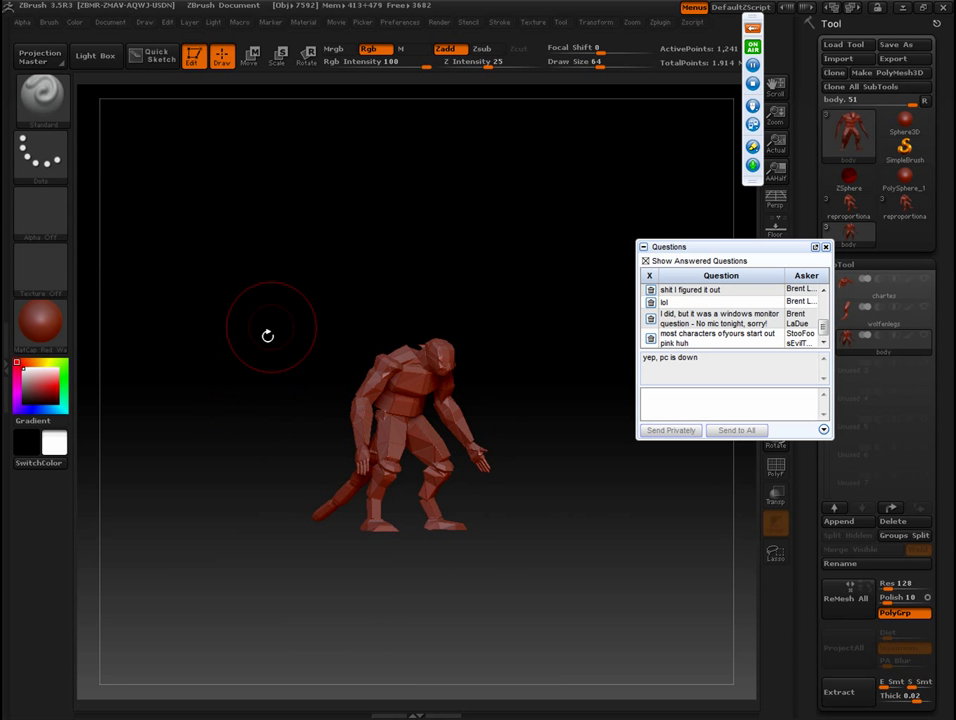
pyautogui.moveTo(278, 293); pyautogui.dragTo(281, 338)
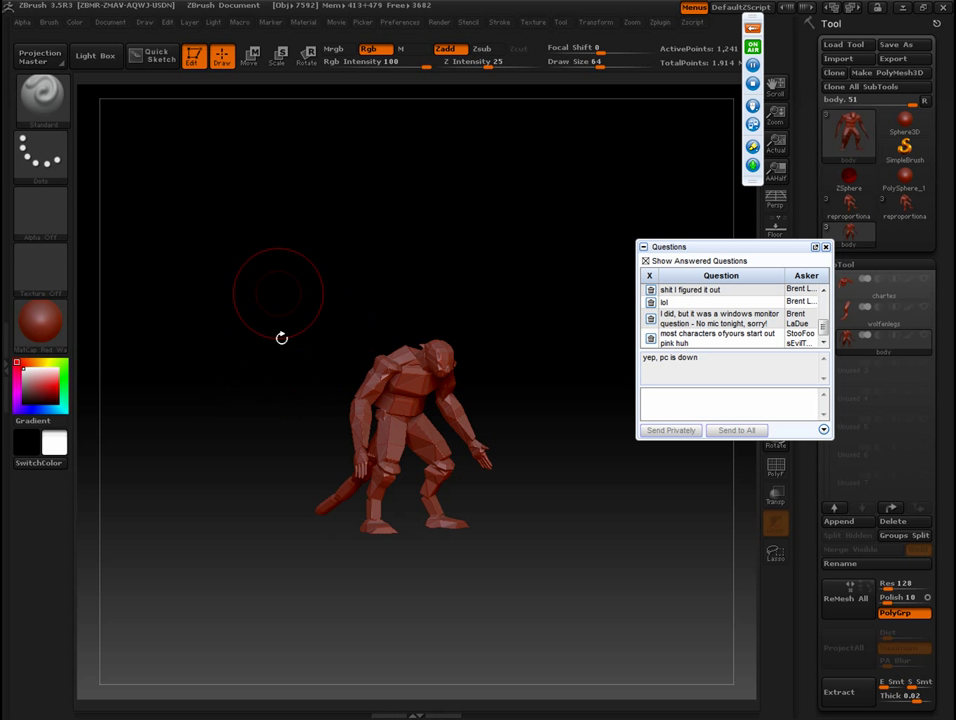
pyautogui.moveTo(318, 296)
pyautogui.mouseDown()
pyautogui.moveTo(286, 324)
pyautogui.moveTo(299, 335)
pyautogui.mouseUp()
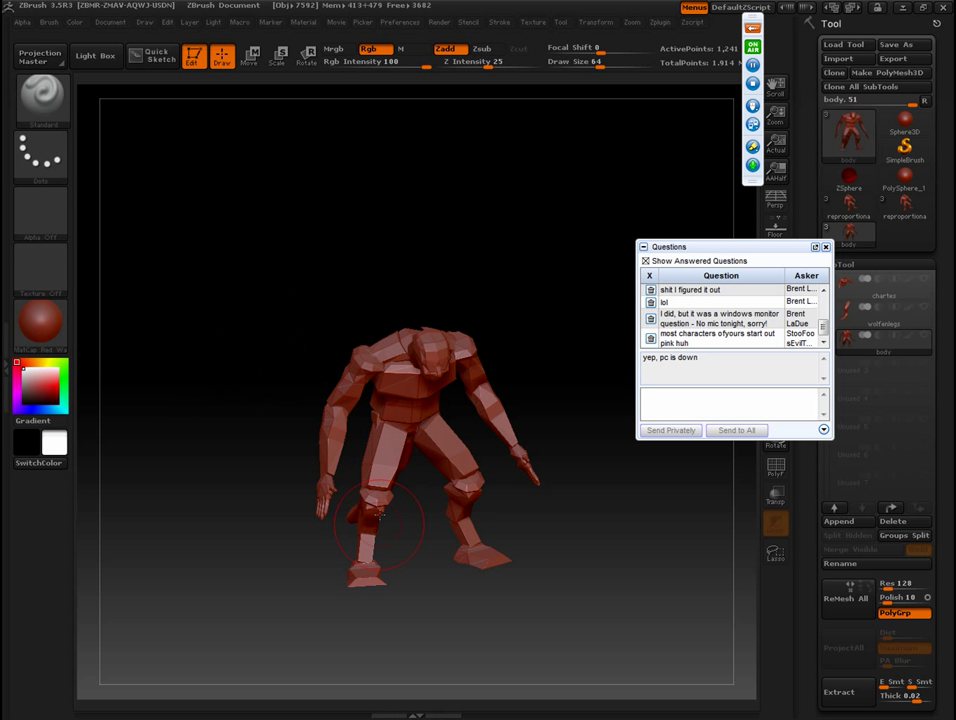
pyautogui.moveTo(383, 412); pyautogui.dragTo(256, 284)
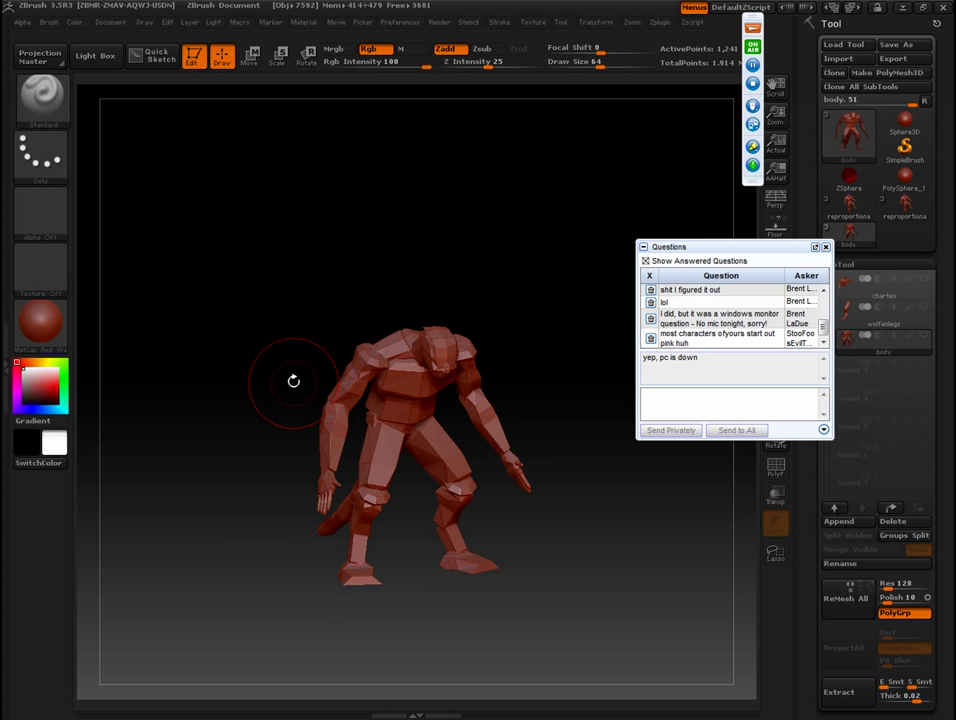
# Compare the low-poly body mesh with the sculpted torso and leg by toggling the visibility of the other subtools
pyautogui.moveTo(298, 410); pyautogui.dragTo(254, 341)
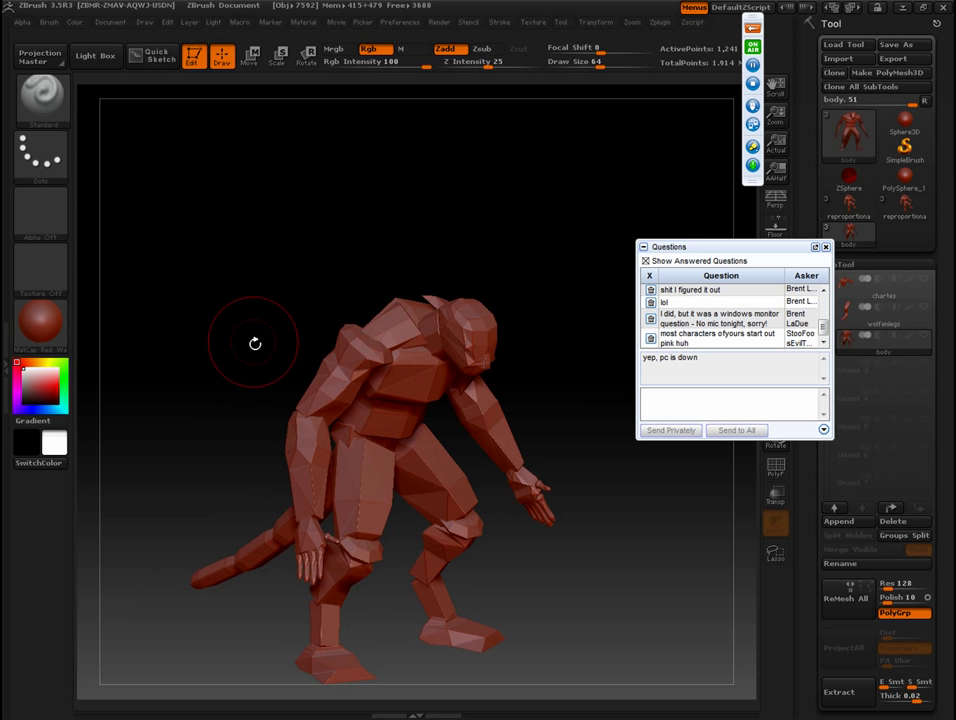
pyautogui.keyDown('alt'); pyautogui.moveTo(236, 390); pyautogui.dragTo(244, 311); pyautogui.keyUp('alt')
pyautogui.moveTo(244, 311); pyautogui.dragTo(243, 311)
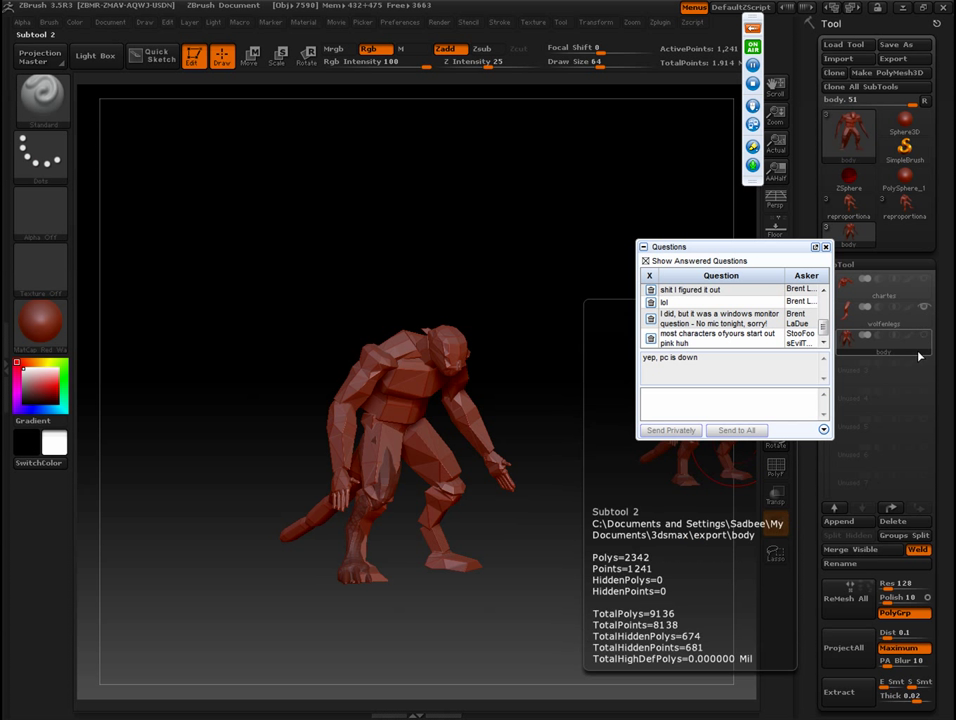
pyautogui.click(916, 299)
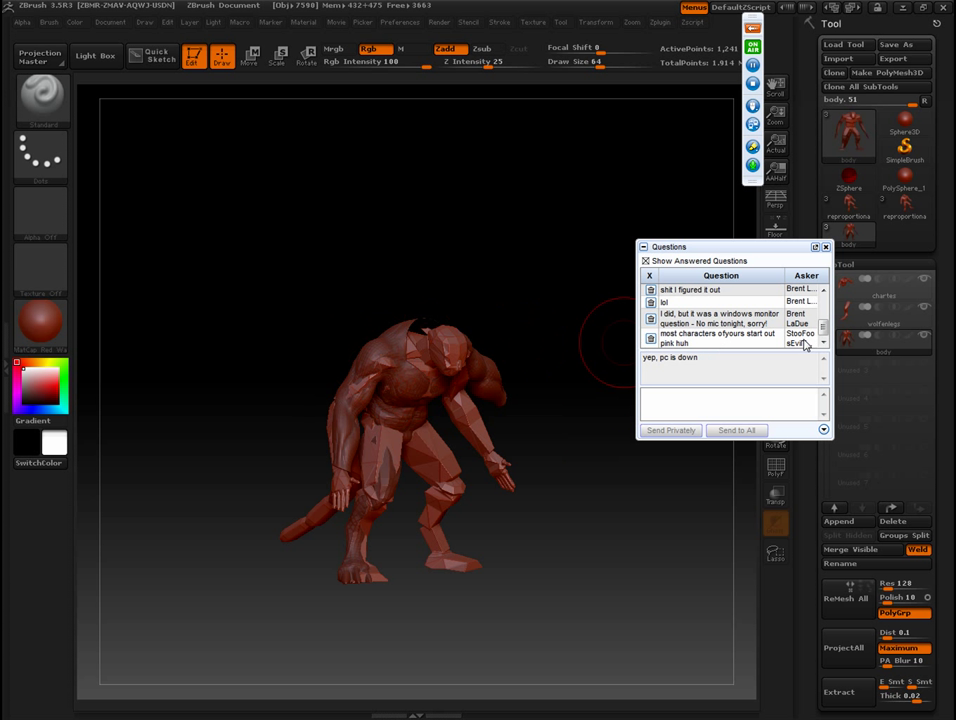
pyautogui.click(924, 337)
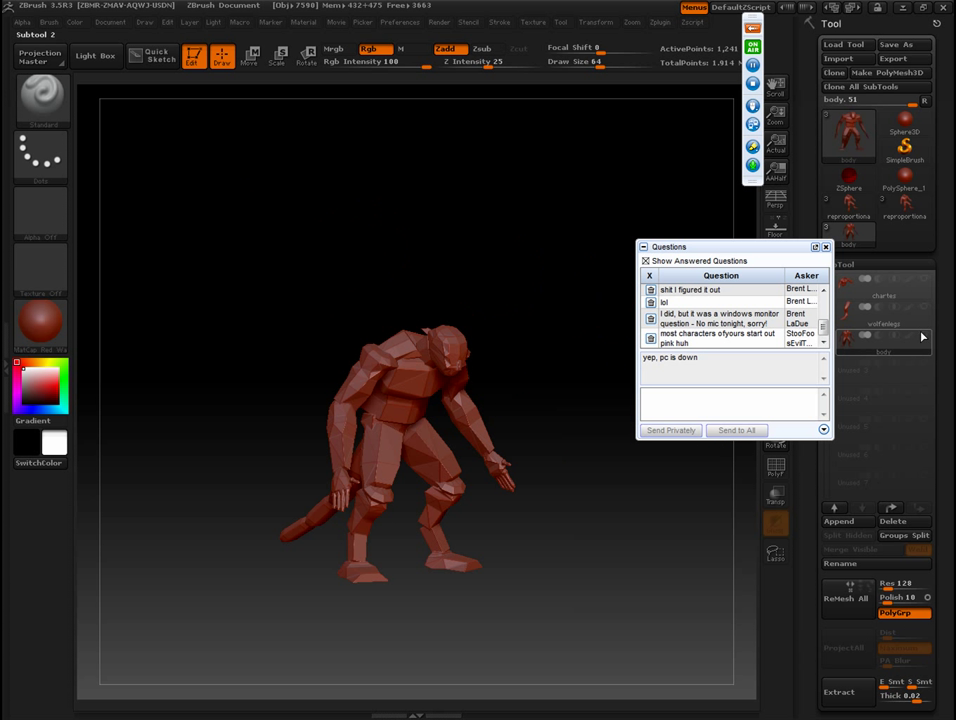
# Make the chartes subtool active, hide the body subtool, and move the Questions window clear of the Tool palette
pyautogui.click(852, 328)
pyautogui.click(850, 295)
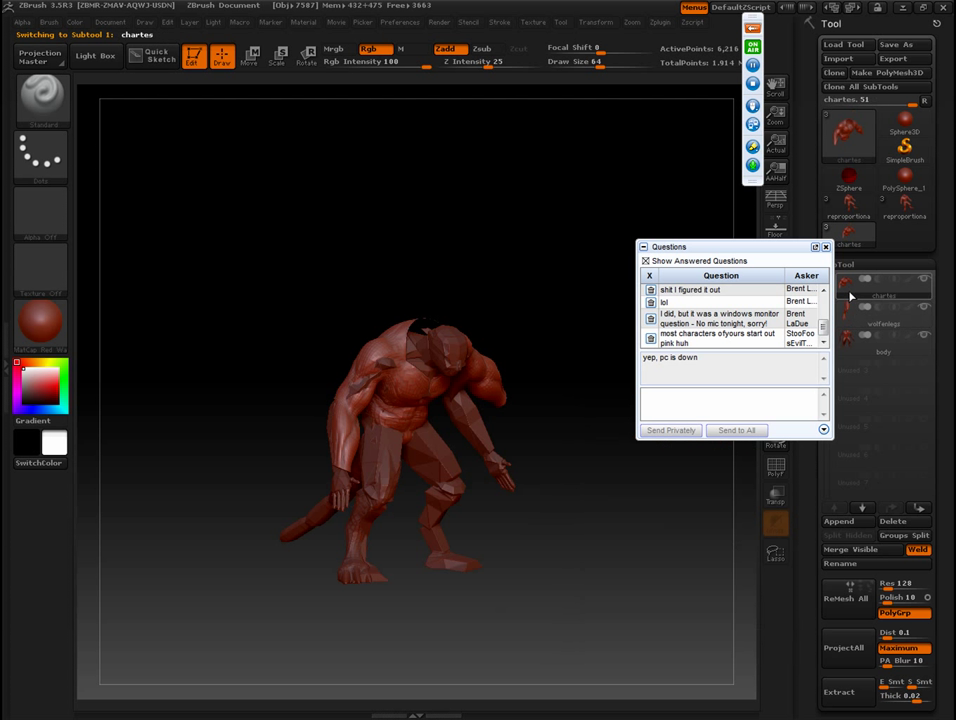
pyautogui.click(925, 336)
pyautogui.moveTo(498, 287)
pyautogui.mouseDown()
pyautogui.moveTo(284, 262)
pyautogui.moveTo(316, 250)
pyautogui.moveTo(271, 335)
pyautogui.moveTo(290, 403)
pyautogui.moveTo(284, 352)
pyautogui.moveTo(240, 285)
pyautogui.moveTo(260, 346)
pyautogui.moveTo(292, 379)
pyautogui.mouseUp()
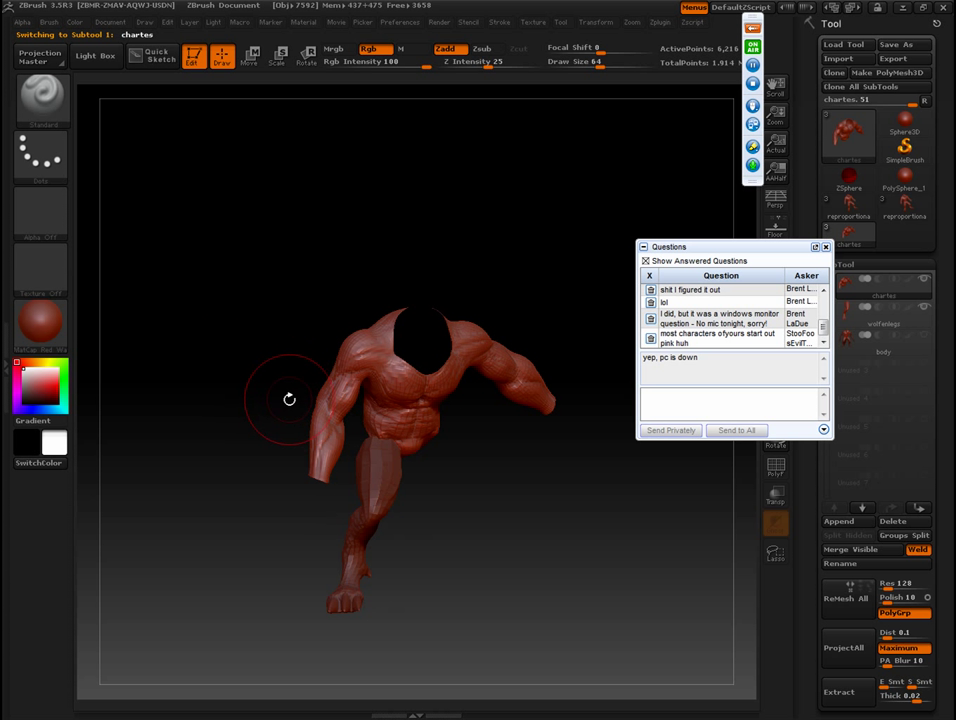
pyautogui.moveTo(737, 251); pyautogui.dragTo(668, 486)
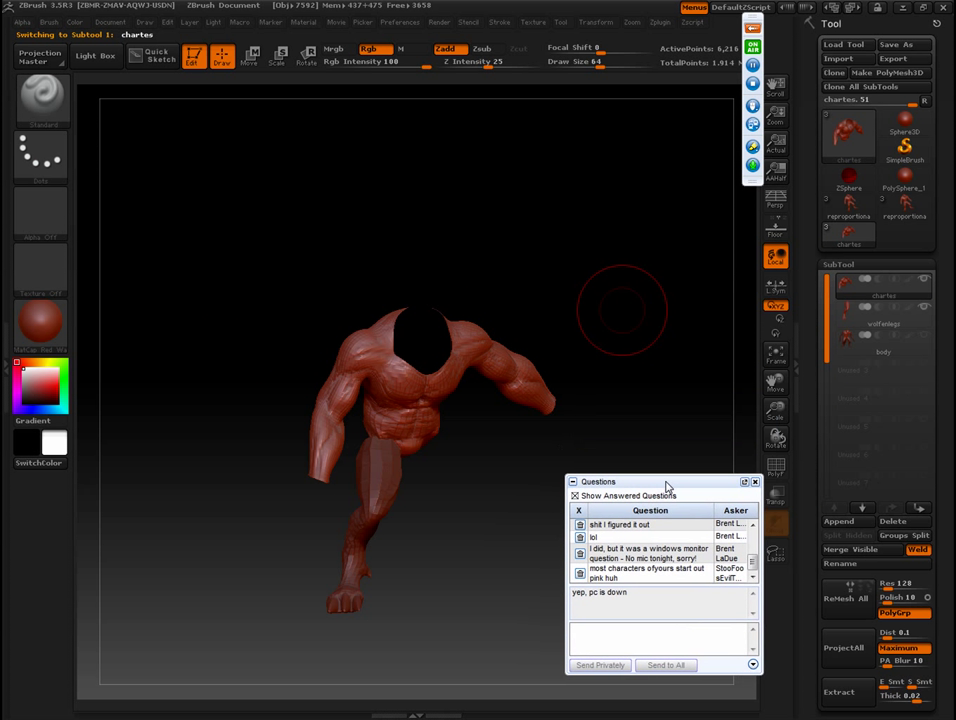
pyautogui.moveTo(390, 134); pyautogui.dragTo(486, 183)
pyautogui.keyDown('alt'); pyautogui.moveTo(406, 165); pyautogui.dragTo(402, 124); pyautogui.keyUp('alt')
# Start loading a tool and browse to the JoeStuff! folder on drive C
pyautogui.click(828, 48)
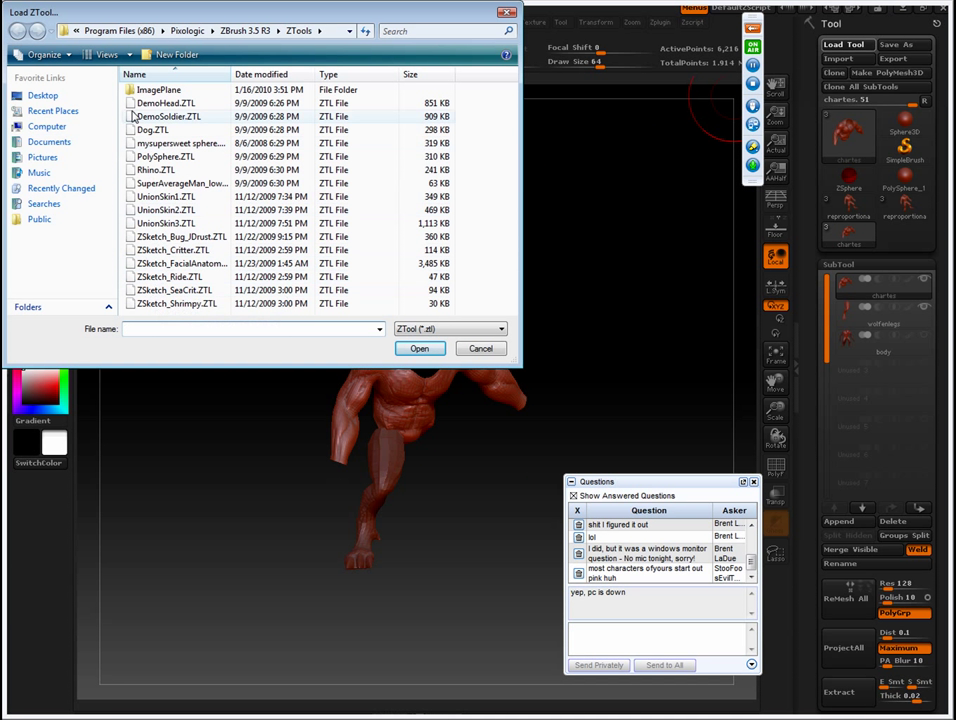
pyautogui.click(40, 127)
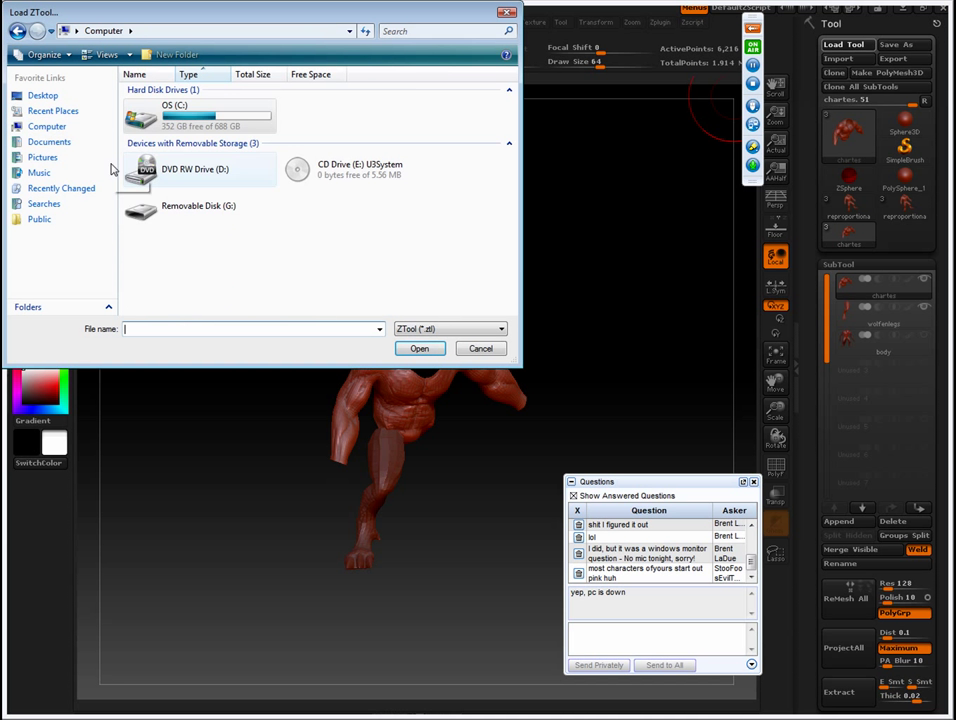
pyautogui.doubleClick(167, 120)
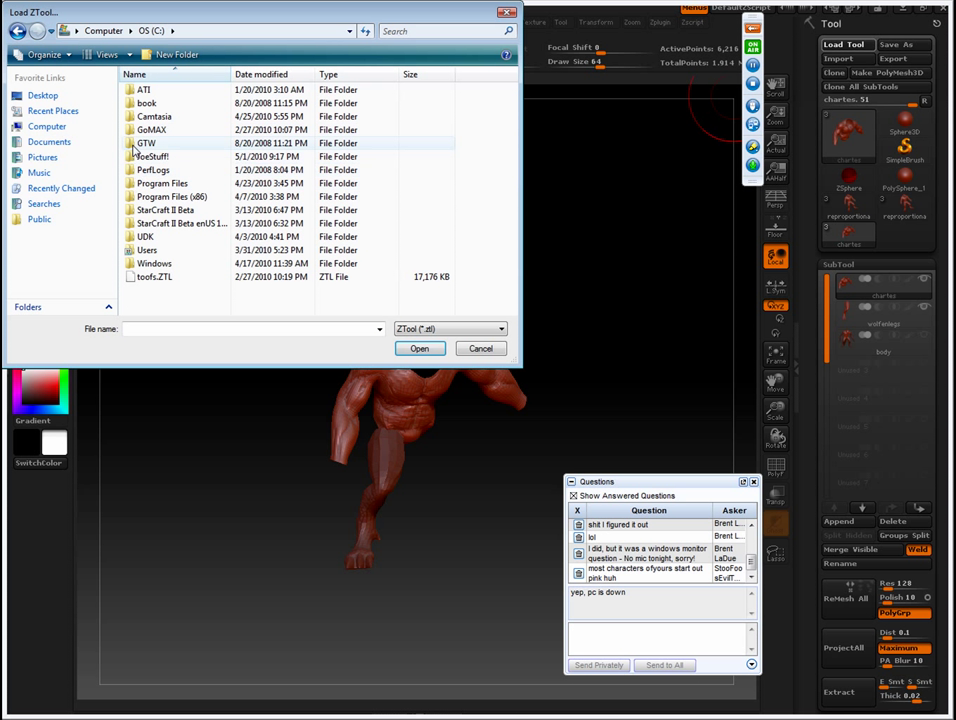
pyautogui.doubleClick(137, 160)
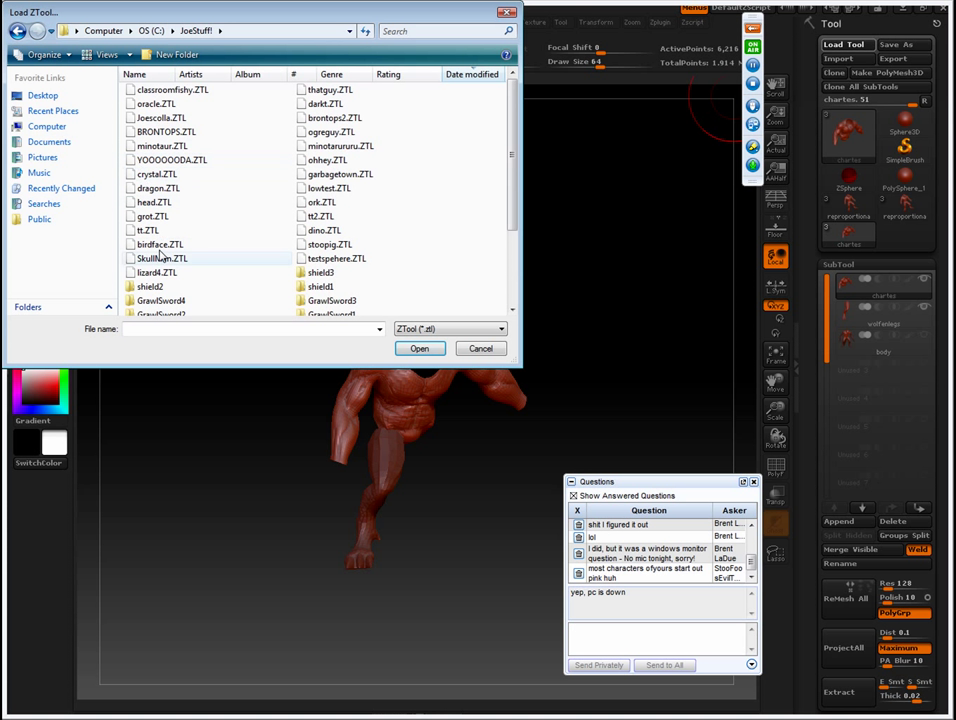
# Find the backup folder inside JoeStuff! and open it
pyautogui.click(160, 308)
pyautogui.press('Down')
pyautogui.press('Down')
pyautogui.press('Down')
pyautogui.press('Down')
pyautogui.press('Down')
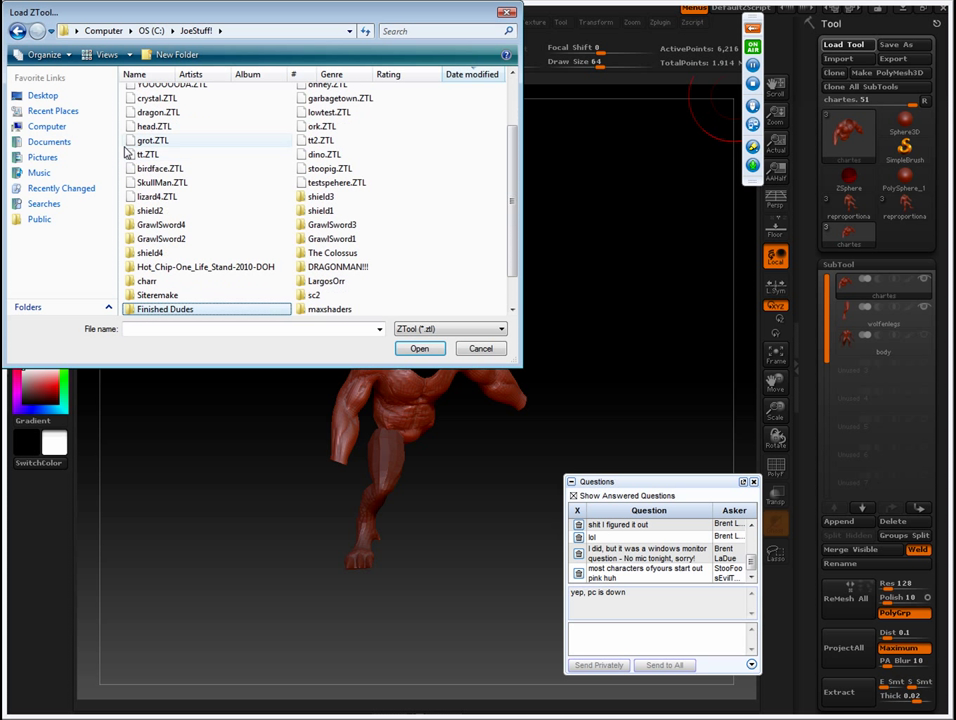
pyautogui.press('Up')
pyautogui.press('Up')
pyautogui.press('Down')
pyautogui.press('Down')
pyautogui.press('Down')
pyautogui.press('Down')
pyautogui.press('Down')
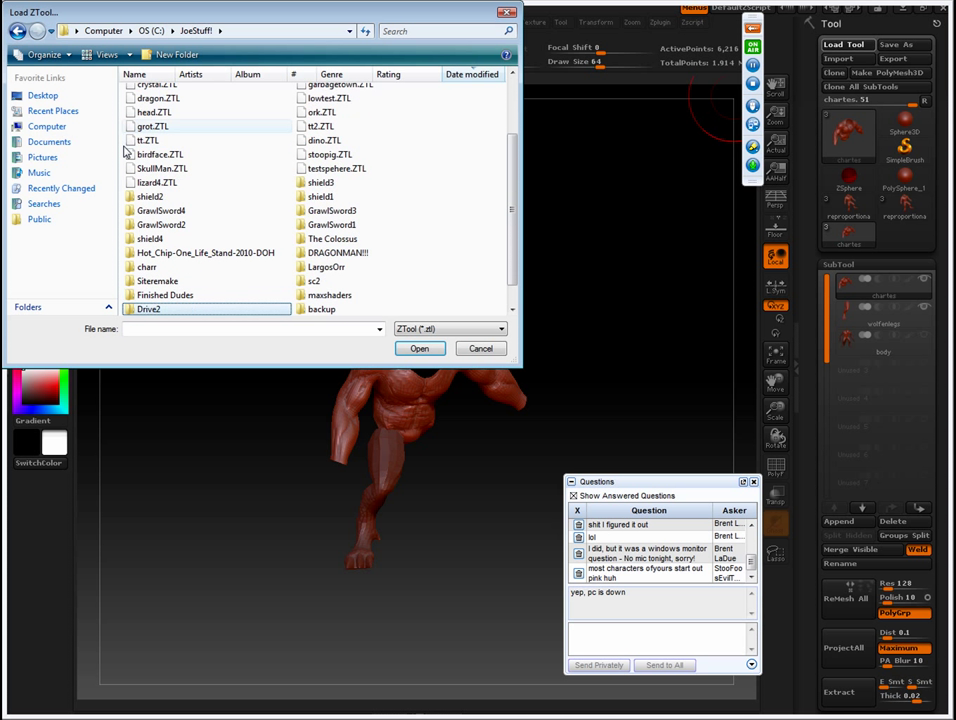
pyautogui.press('Up')
pyautogui.press('Right')
pyautogui.press('Up')
pyautogui.press('Return')
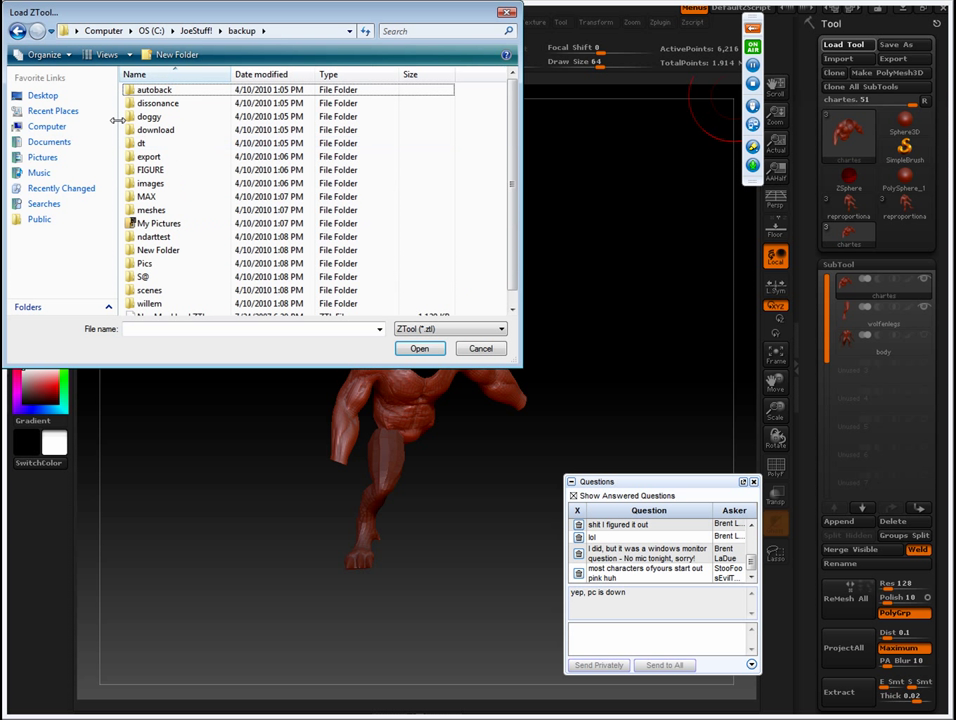
# Load the chartes2.ZTL tool from the export folder inside backup
pyautogui.doubleClick(145, 92)
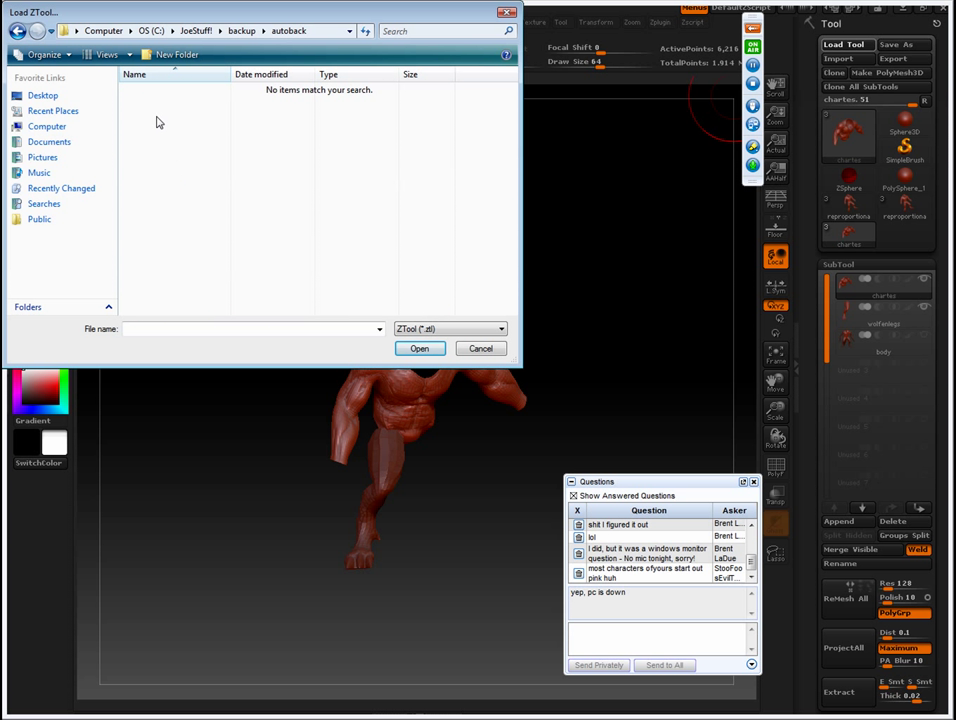
pyautogui.press('BackSpace')
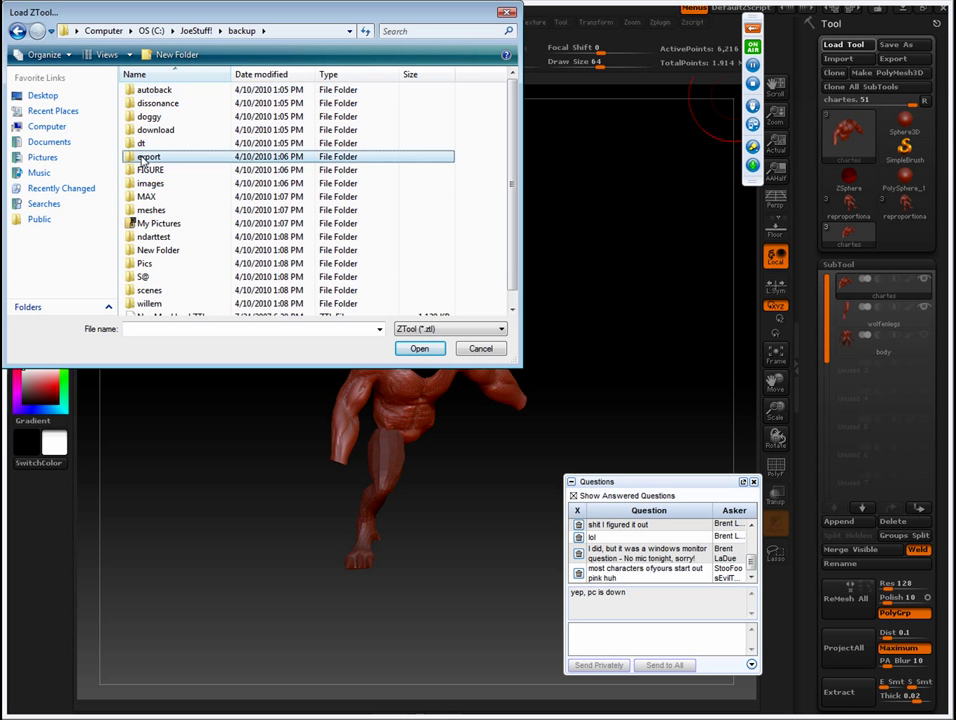
pyautogui.doubleClick(145, 157)
pyautogui.click(141, 211)
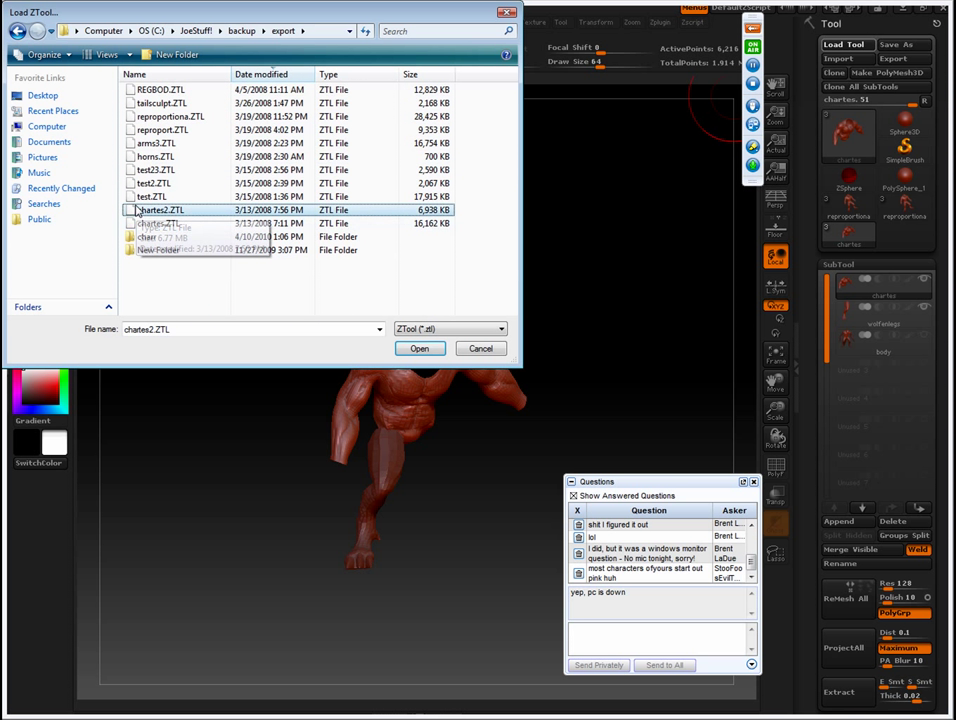
pyautogui.doubleClick(141, 211)
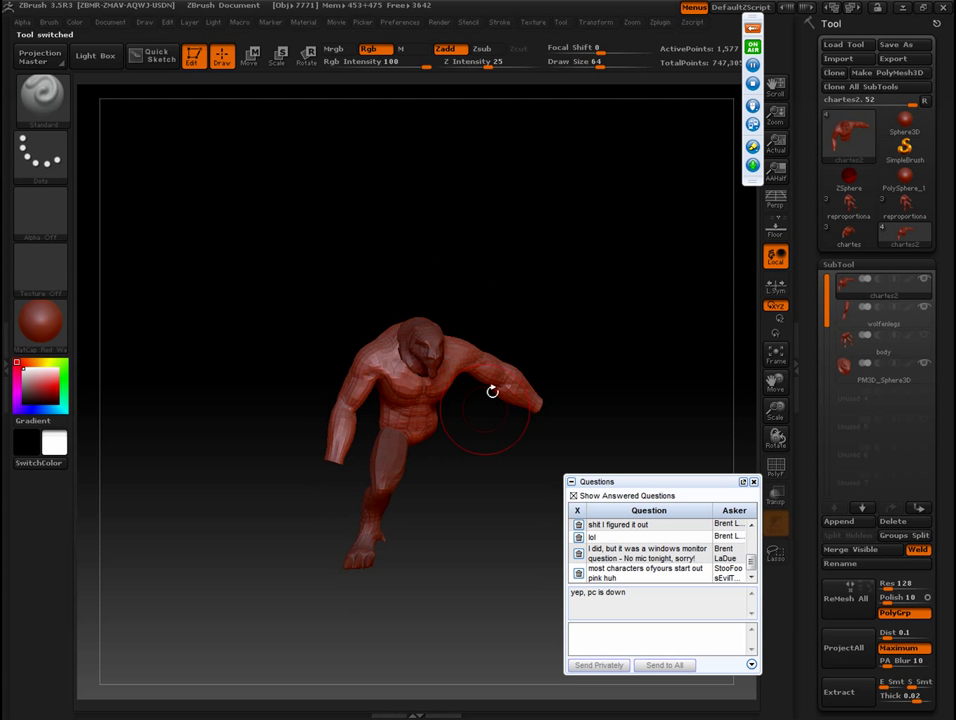
# Make the PM3D_Sphere3D head subtool active and raise its subdivision level
pyautogui.keyDown('alt'); pyautogui.click(430, 350); pyautogui.keyUp('alt')
pyautogui.moveTo(268, 268); pyautogui.dragTo(340, 350)
pyautogui.hotkey('ctrl', 'd')
pyautogui.hotkey('ctrl', 'd')
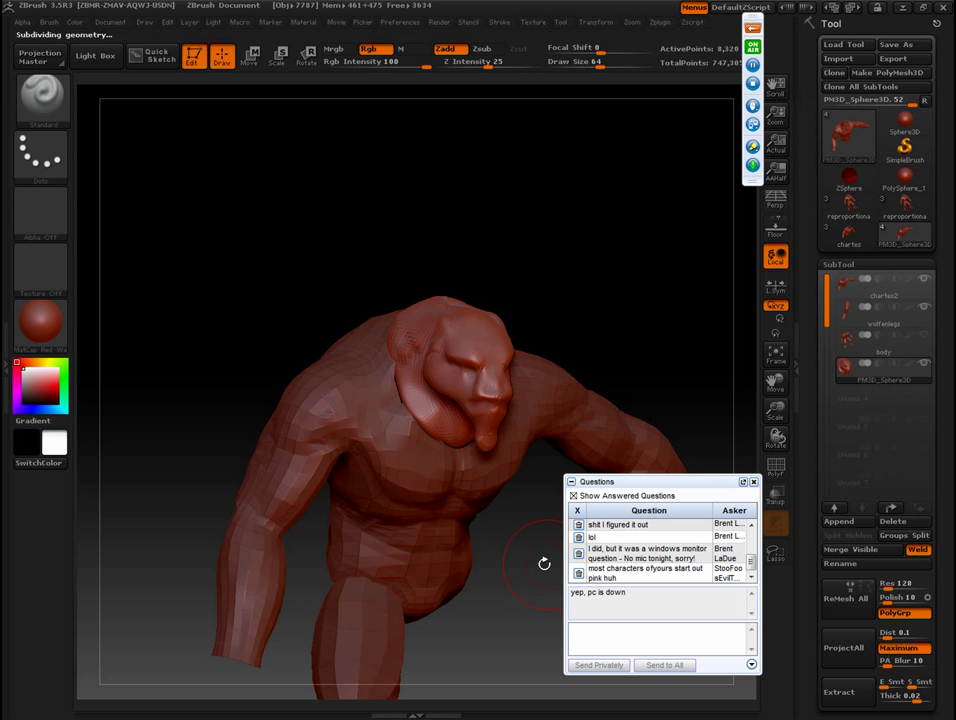
# Show the low-poly body subtool together with the head and torso and view the combined figure from the side
pyautogui.moveTo(240, 275); pyautogui.dragTo(250, 285)
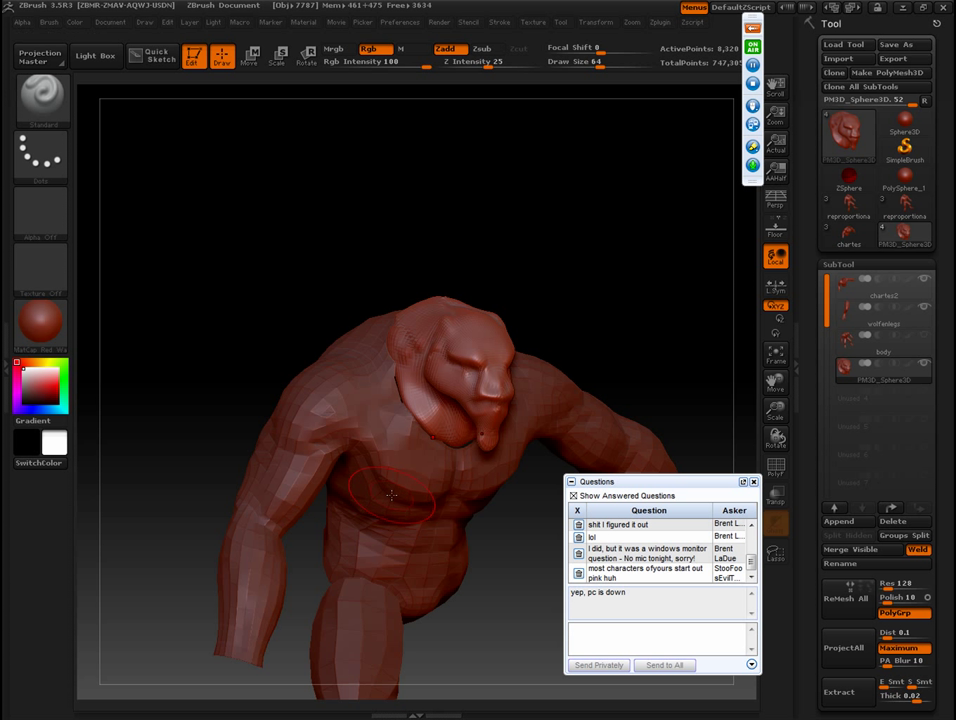
pyautogui.click(921, 338)
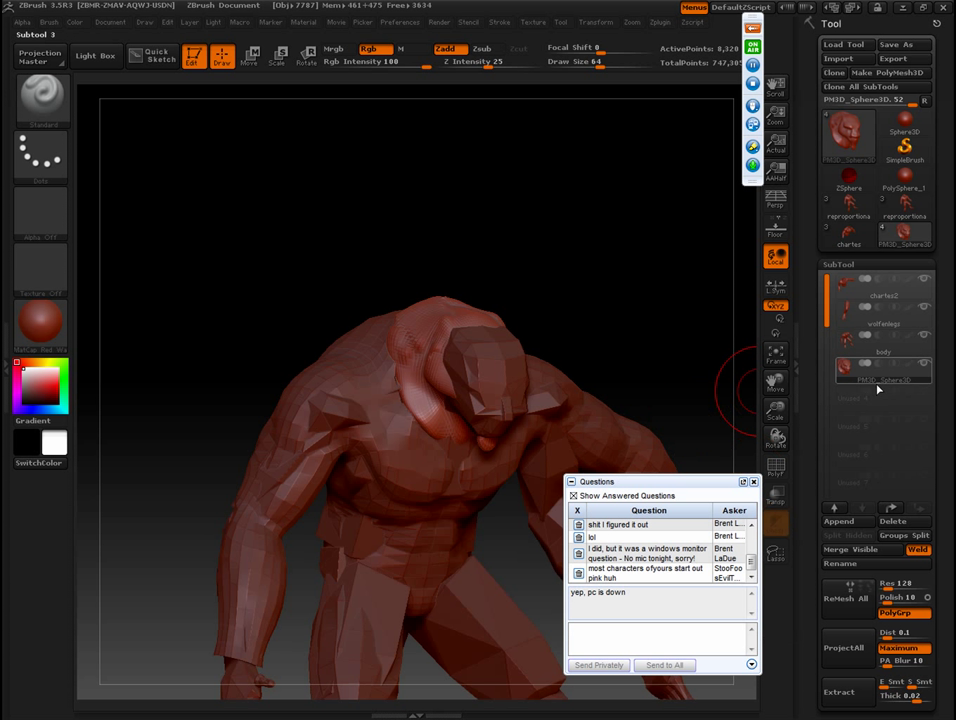
pyautogui.moveTo(606, 334); pyautogui.dragTo(345, 226)
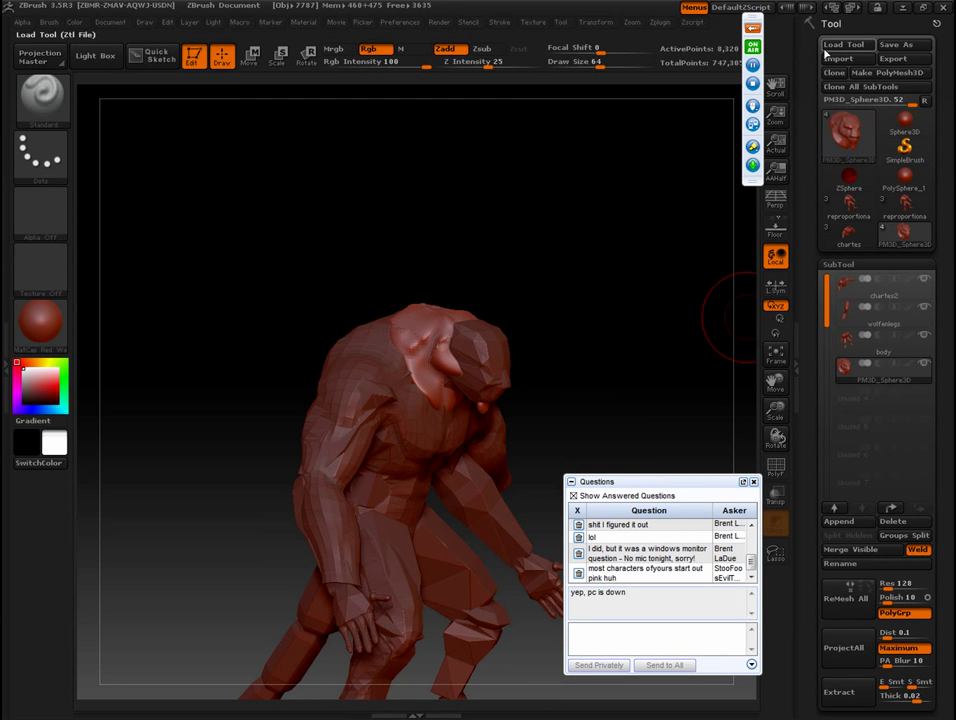
# Start loading another tool and browse to the backup folder in C:\JoeStuff!
pyautogui.click(827, 47)
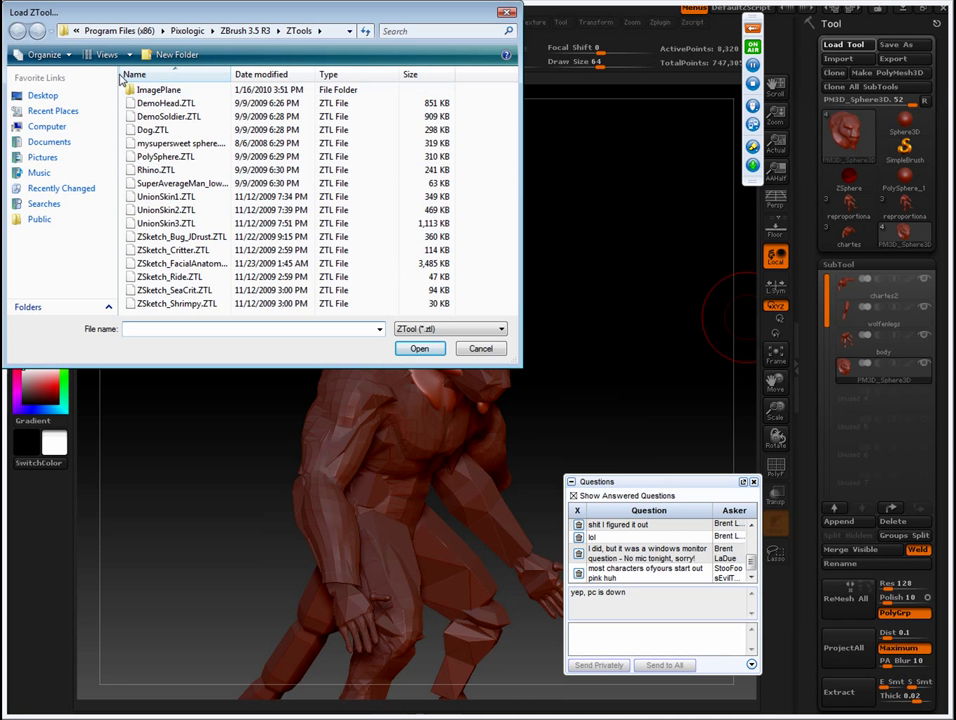
pyautogui.click(46, 126)
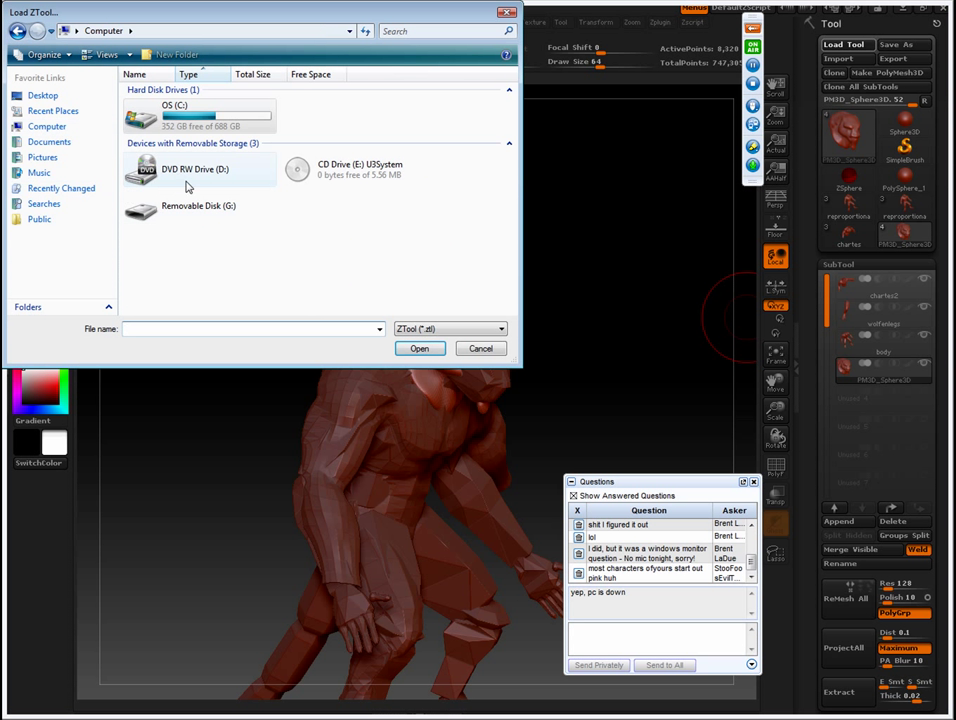
pyautogui.doubleClick(147, 126)
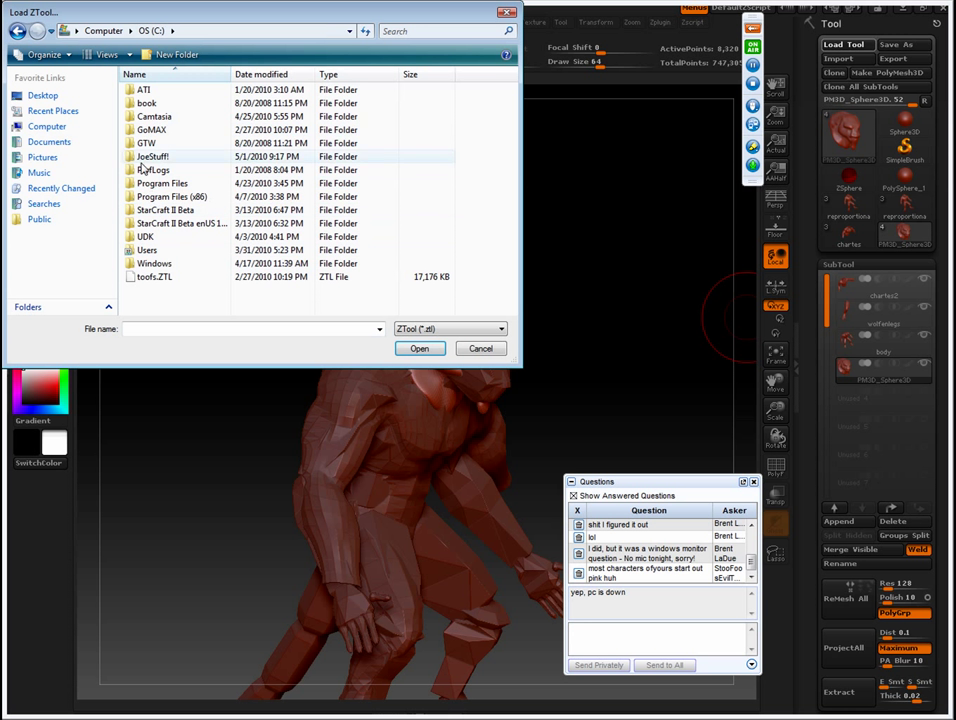
pyautogui.press('Down')
pyautogui.press('Down')
pyautogui.press('Down')
pyautogui.press('Down')
pyautogui.press('End')
pyautogui.press('Right')
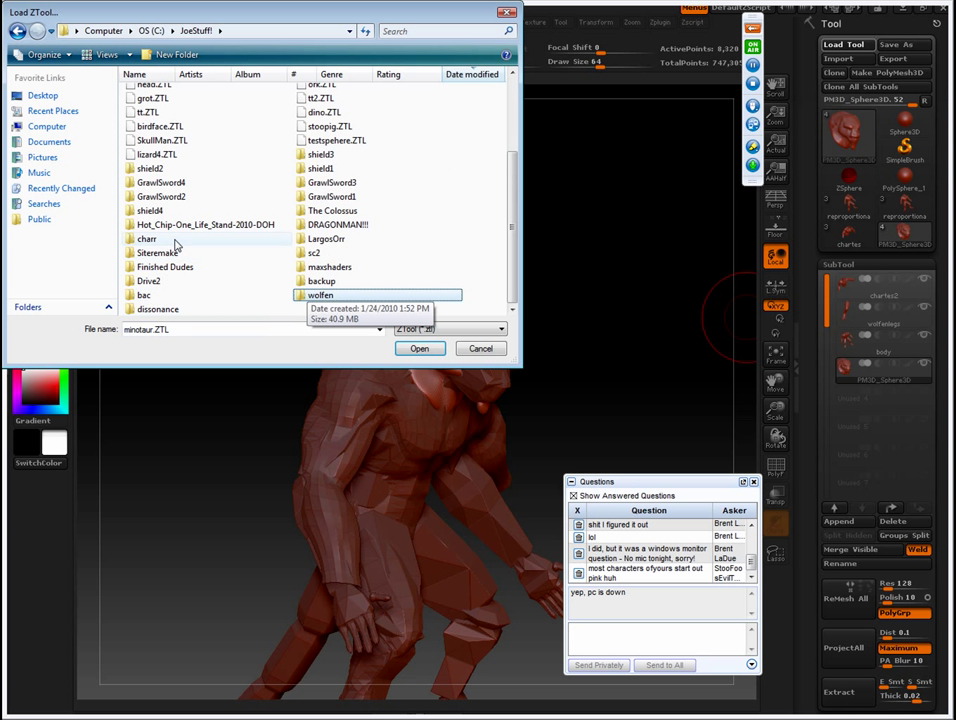
pyautogui.press('Up')
pyautogui.press('Return')
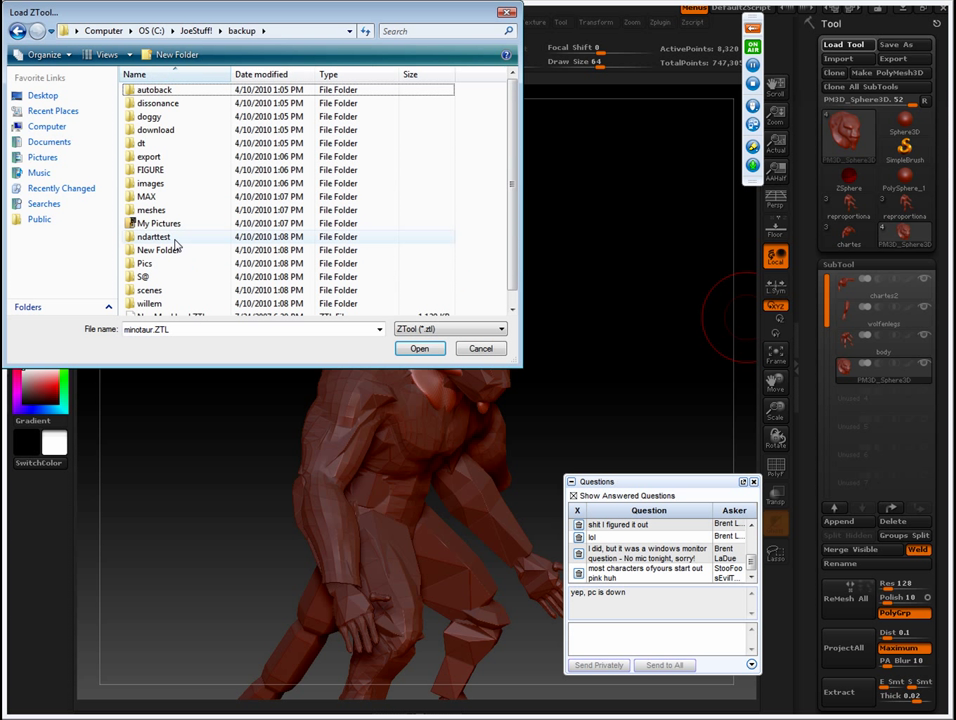
# Load the tool containing the test and lowres subtools from the export folder
pyautogui.press('Down')
pyautogui.press('Down')
pyautogui.press('Down')
pyautogui.press('Down')
pyautogui.press('Down')
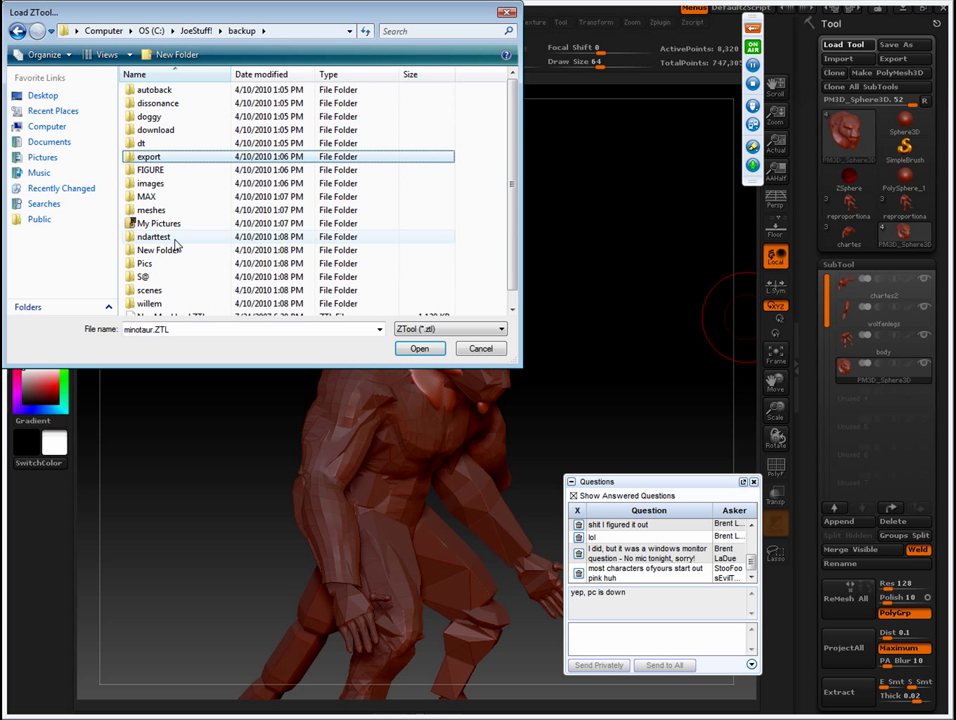
pyautogui.press('Return')
pyautogui.doubleClick(141, 209)
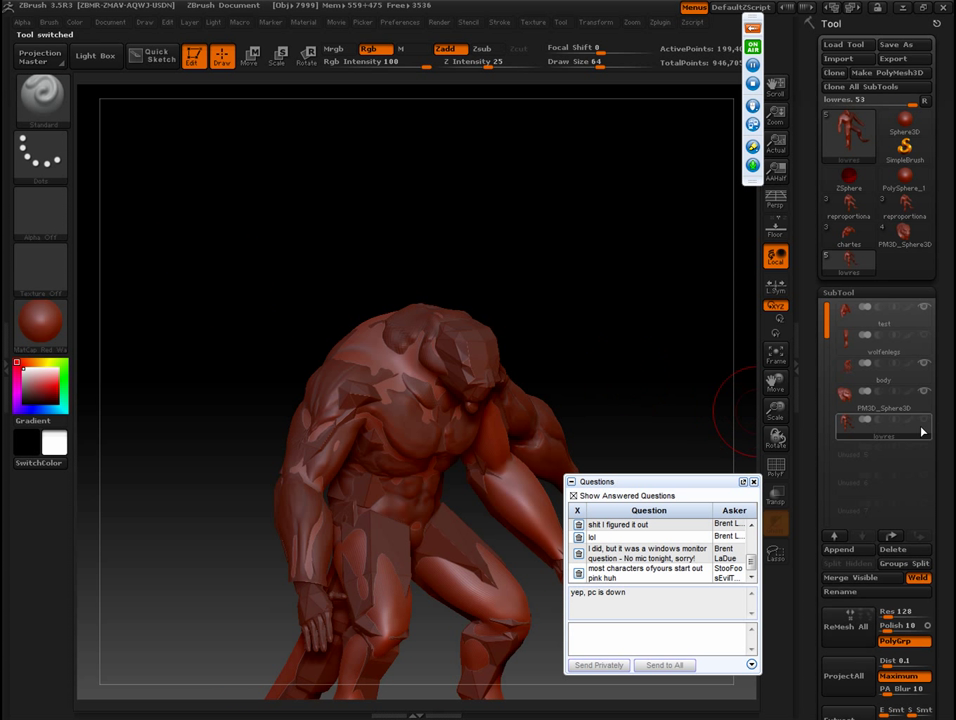
# Isolate the lowres subtool and view it from the front, and make the PM3D_Sphere3D head subtool active
pyautogui.click(922, 431)
pyautogui.moveTo(335, 128); pyautogui.dragTo(648, 342)
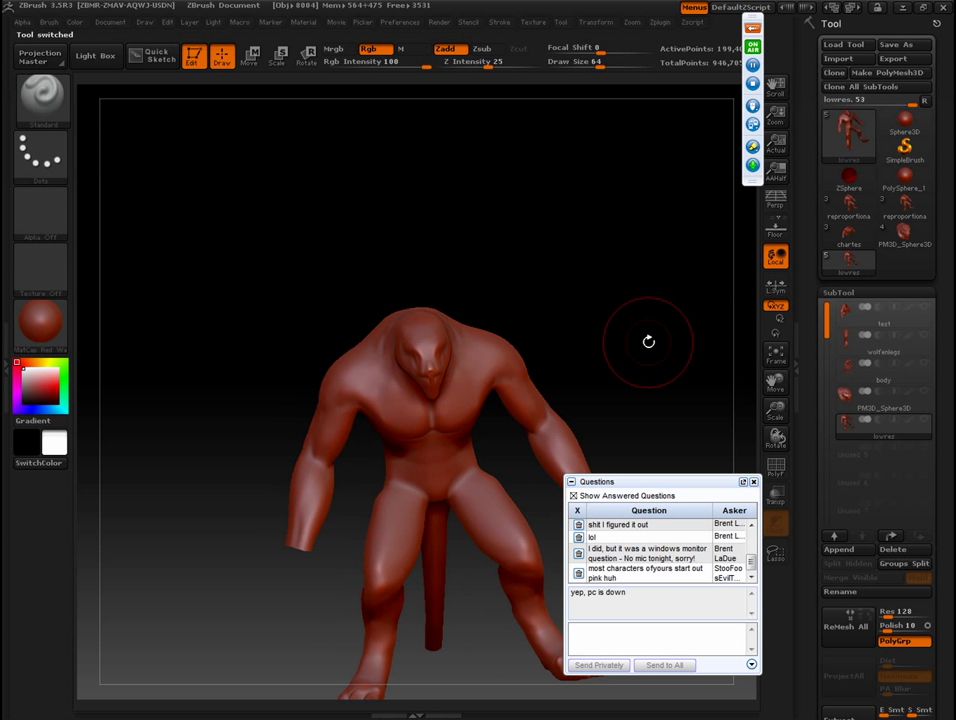
pyautogui.click(845, 394)
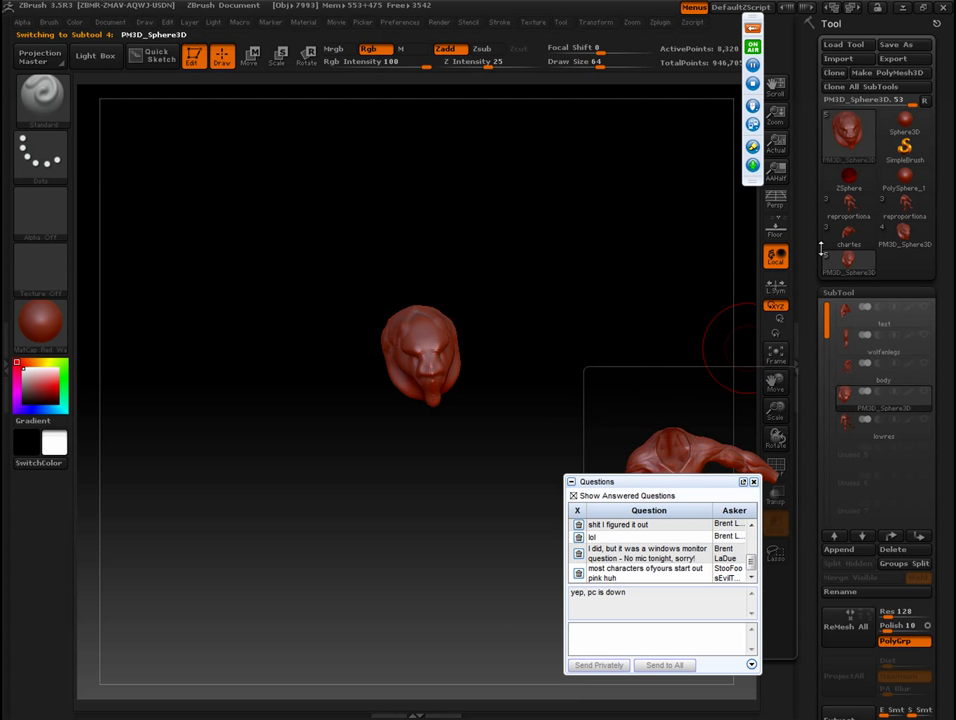
# Start loading one more tool and open the JoeStuff! folder on drive C
pyautogui.click(843, 44)
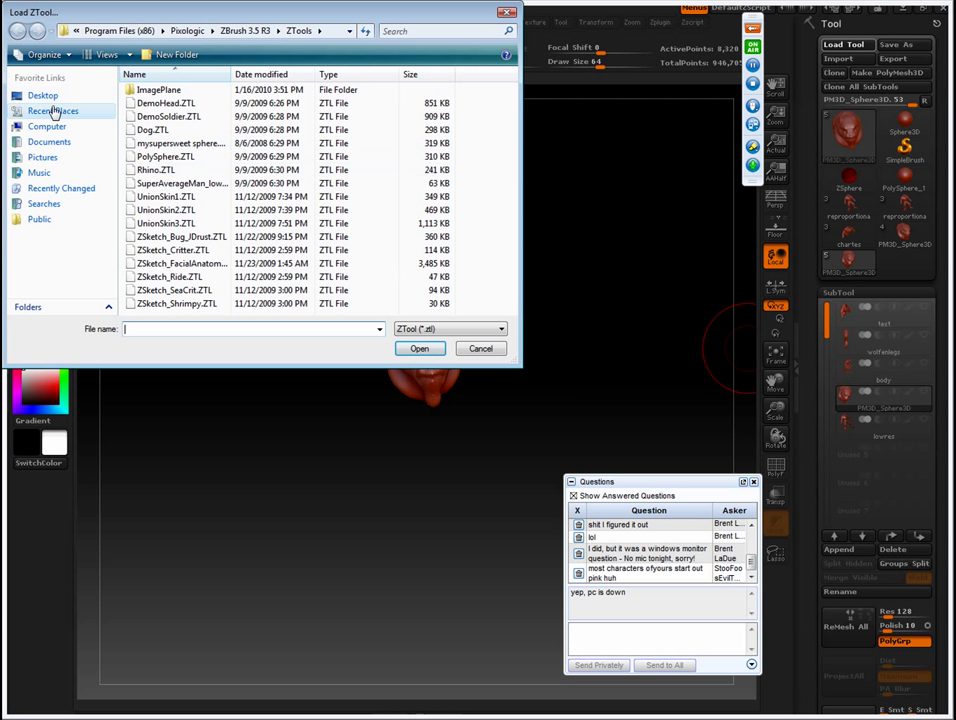
pyautogui.click(46, 128)
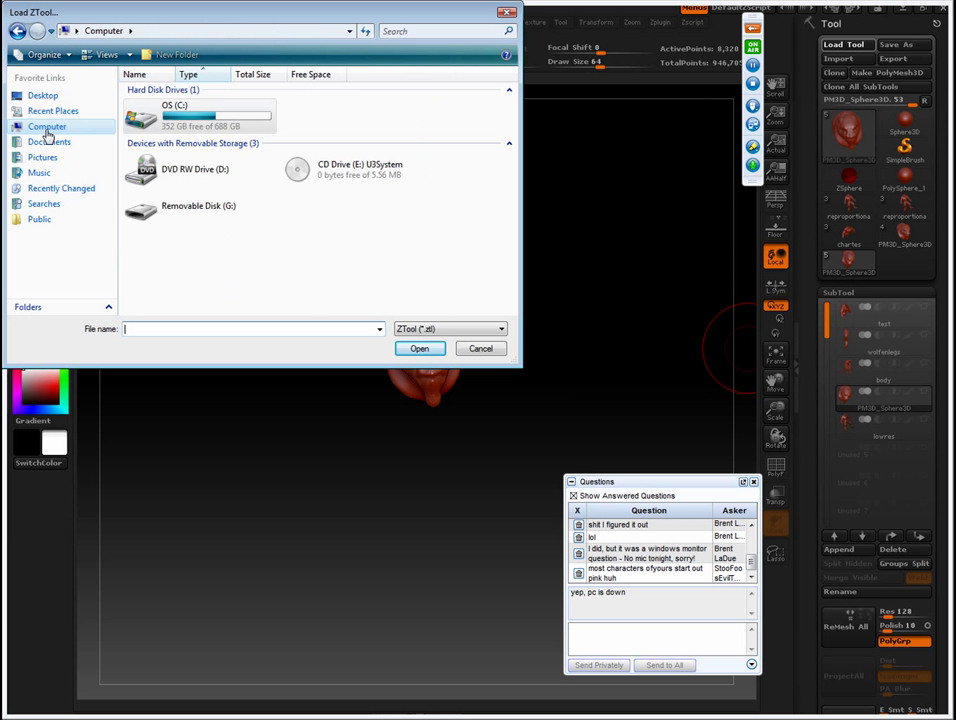
pyautogui.doubleClick(147, 120)
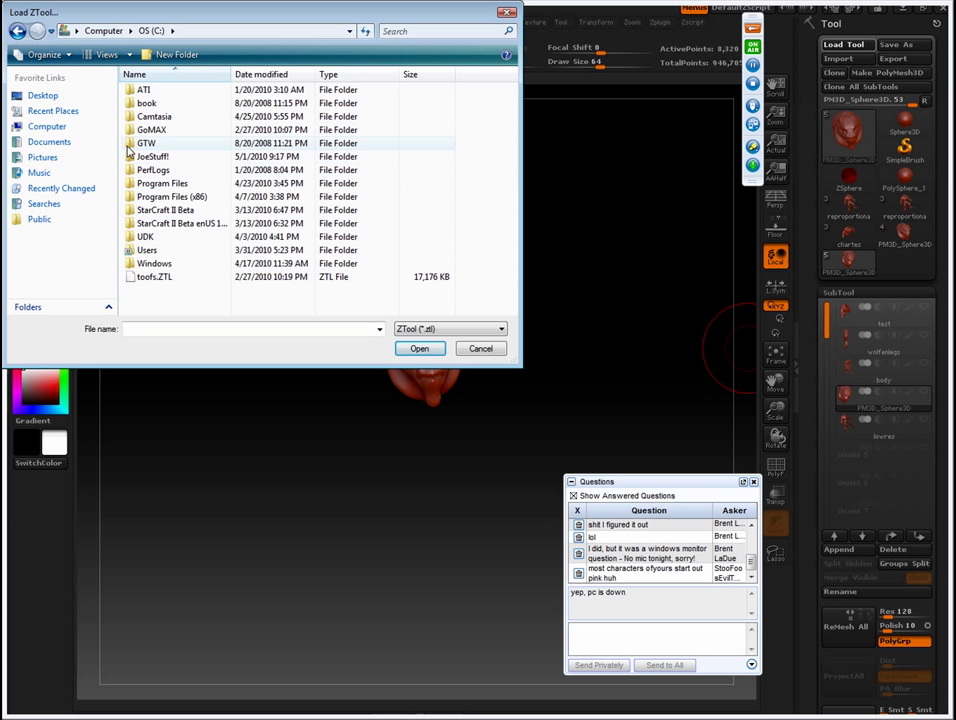
pyautogui.doubleClick(145, 157)
# Open the backup folder inside the JoeStuff! folder in the tool loading dialog
pyautogui.press('Down')
pyautogui.press('Down')
pyautogui.press('Down')
pyautogui.press('Down')
pyautogui.press('Down')
pyautogui.press('Down')
pyautogui.press('Down')
pyautogui.press('Down')
pyautogui.press('Down')
pyautogui.press('Down')
pyautogui.press('Down')
pyautogui.press('Down')
pyautogui.press('Down')
pyautogui.press('Down')
pyautogui.press('Down')
pyautogui.press('Down')
pyautogui.press('Down')
pyautogui.press('Down')
pyautogui.press('Down')
pyautogui.press('Down')
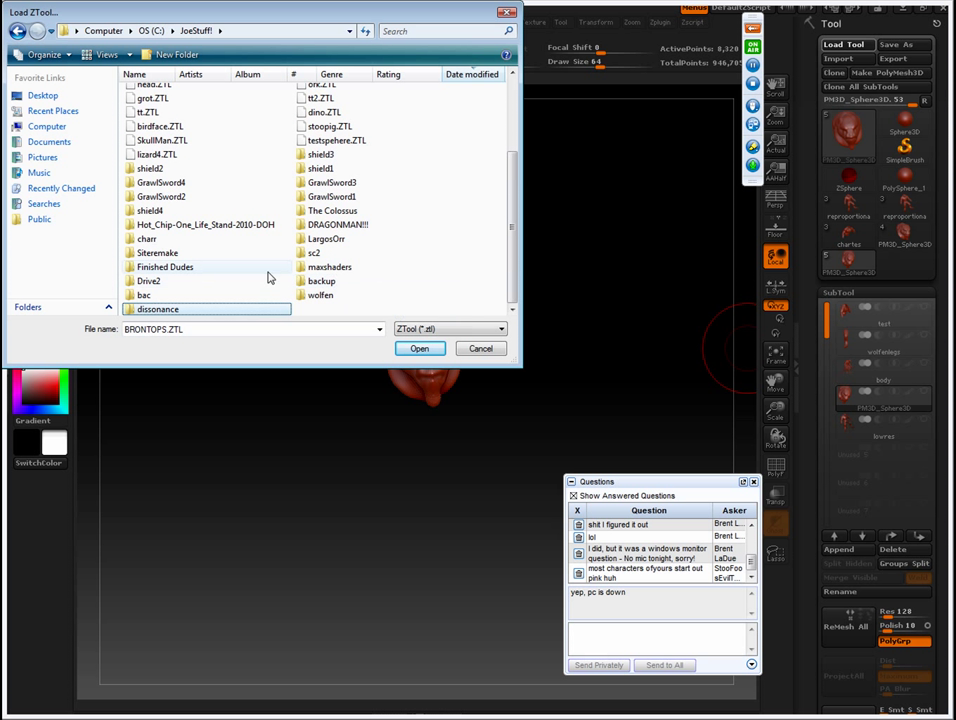
pyautogui.press('Up')
pyautogui.press('Up')
pyautogui.press('Down')
pyautogui.press('Right')
pyautogui.press('Up')
pyautogui.press('Return')
# Load the test2.ZTL tool from the export folder within backup
pyautogui.press('Down')
pyautogui.press('Down')
pyautogui.press('Down')
pyautogui.press('Down')
pyautogui.press('Down')
pyautogui.press('Return')
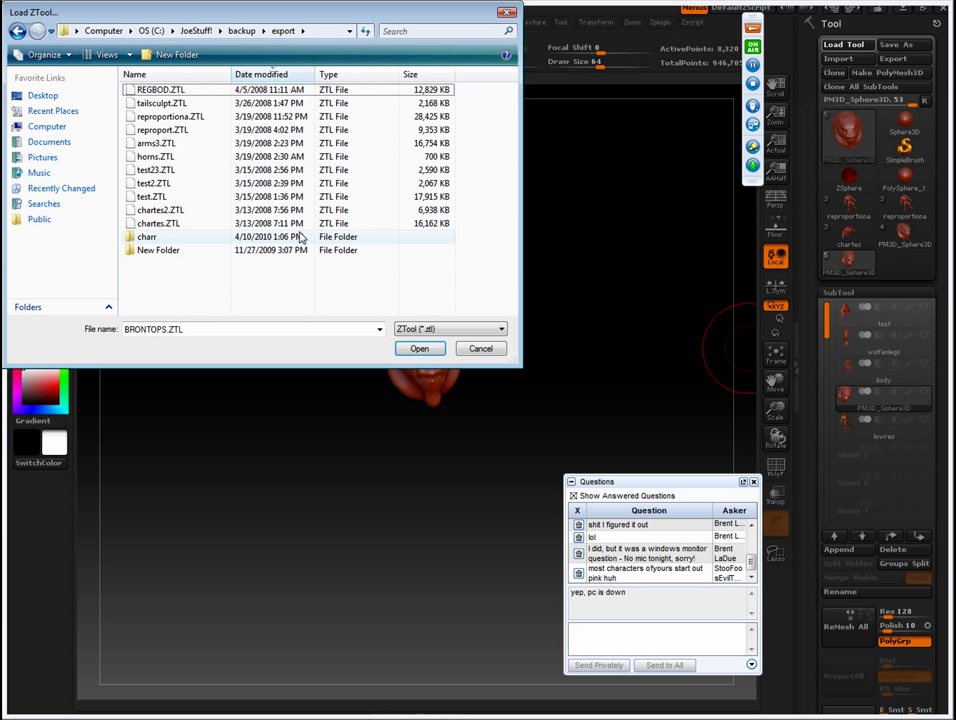
pyautogui.click(137, 184)
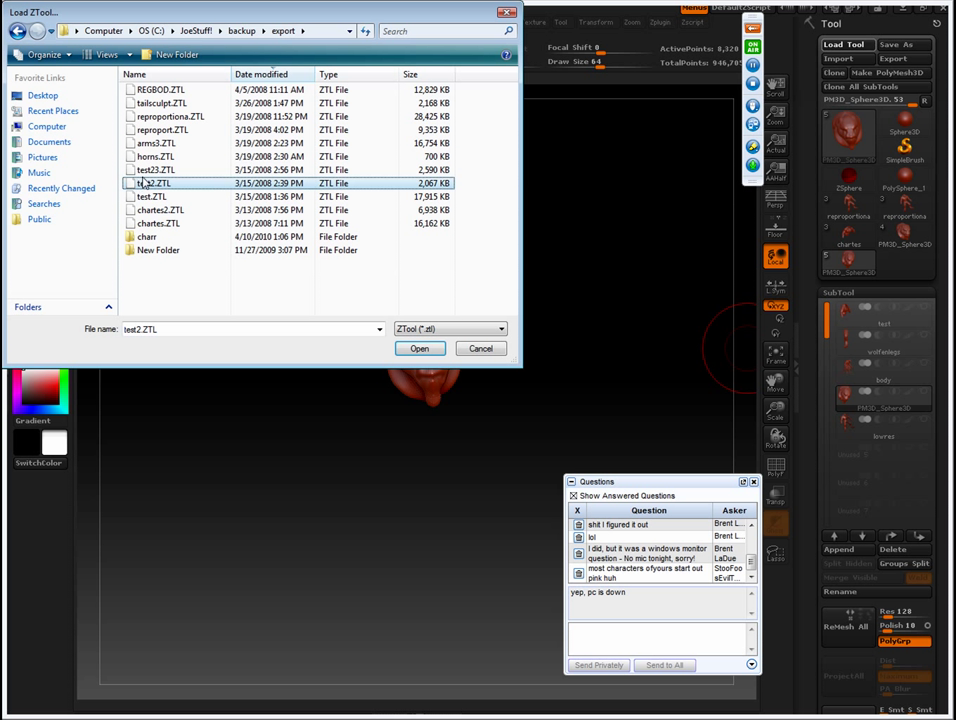
pyautogui.click(139, 196)
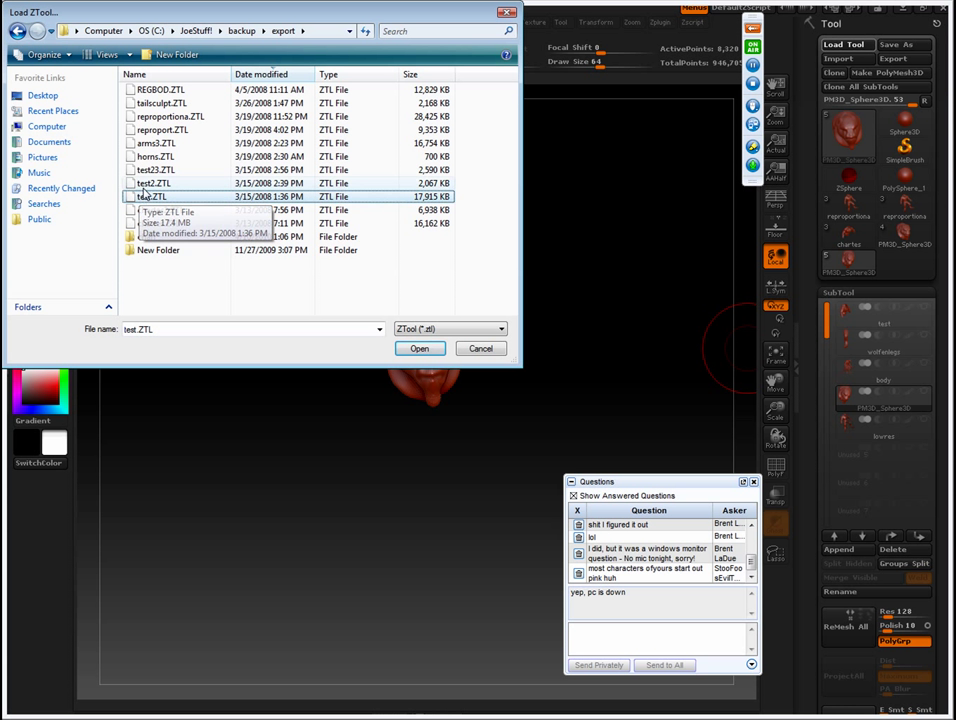
pyautogui.doubleClick(143, 196)
pyautogui.moveTo(223, 290); pyautogui.dragTo(219, 215)
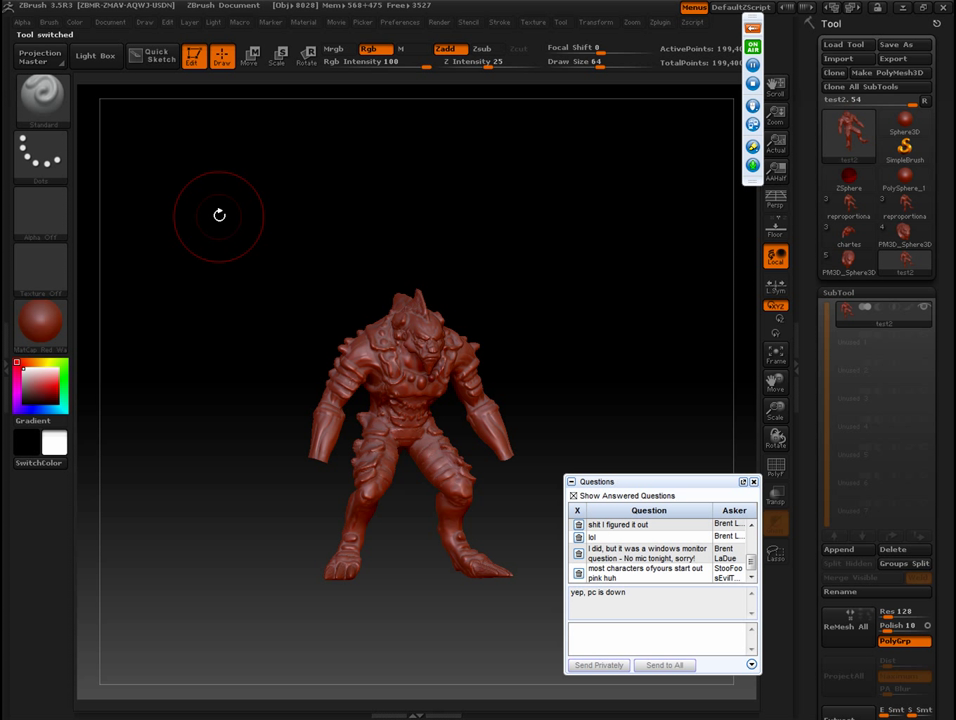
# Apply the BG_Horror material with perspective turned on, and view the test2 creature from the front and side
pyautogui.click(45, 318)
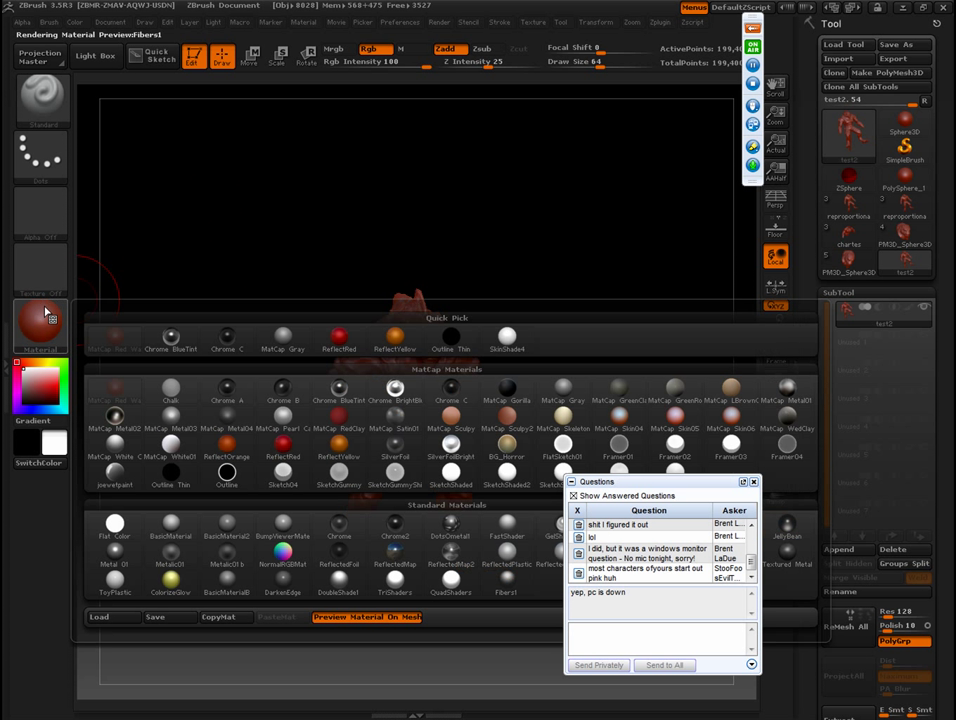
pyautogui.click(519, 455)
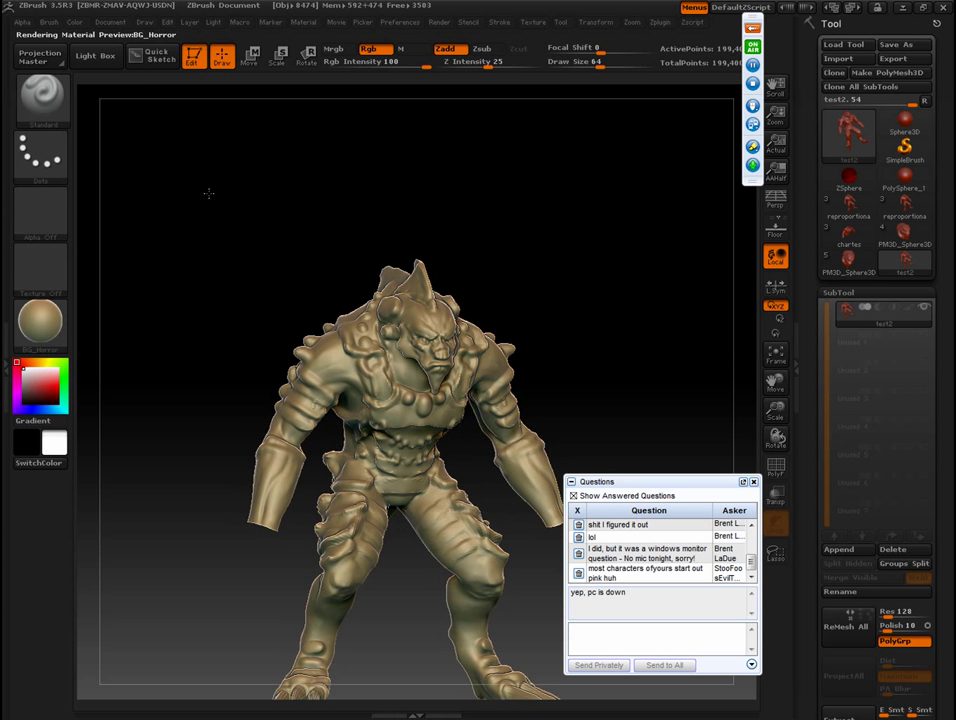
pyautogui.moveTo(171, 203); pyautogui.dragTo(188, 243)
pyautogui.press('p')
pyautogui.moveTo(317, 249); pyautogui.dragTo(228, 230)
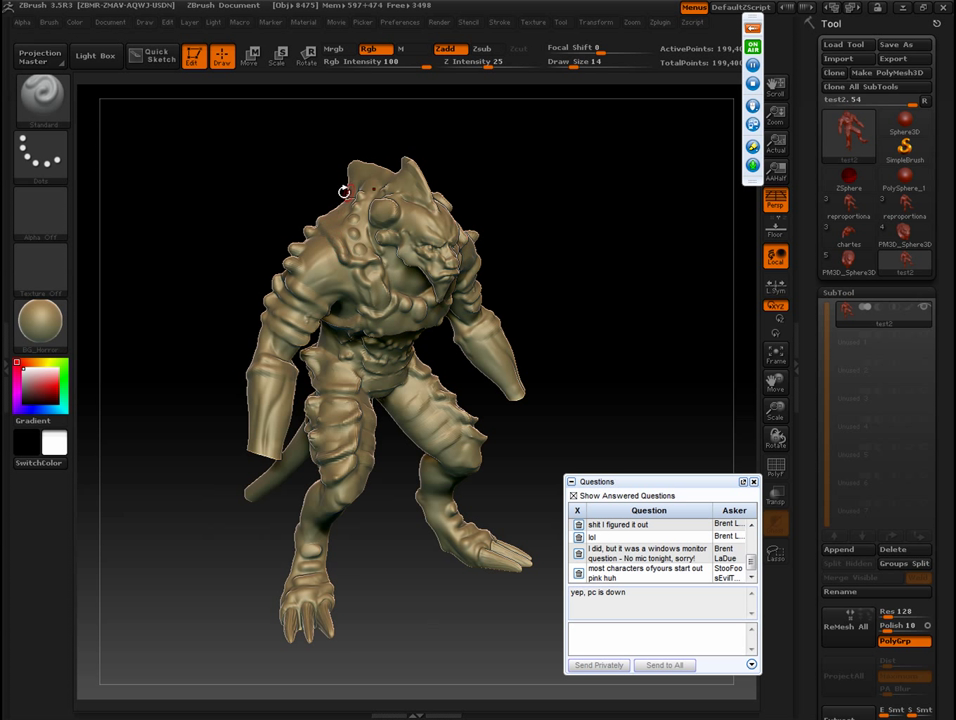
pyautogui.moveTo(258, 201); pyautogui.dragTo(300, 233)
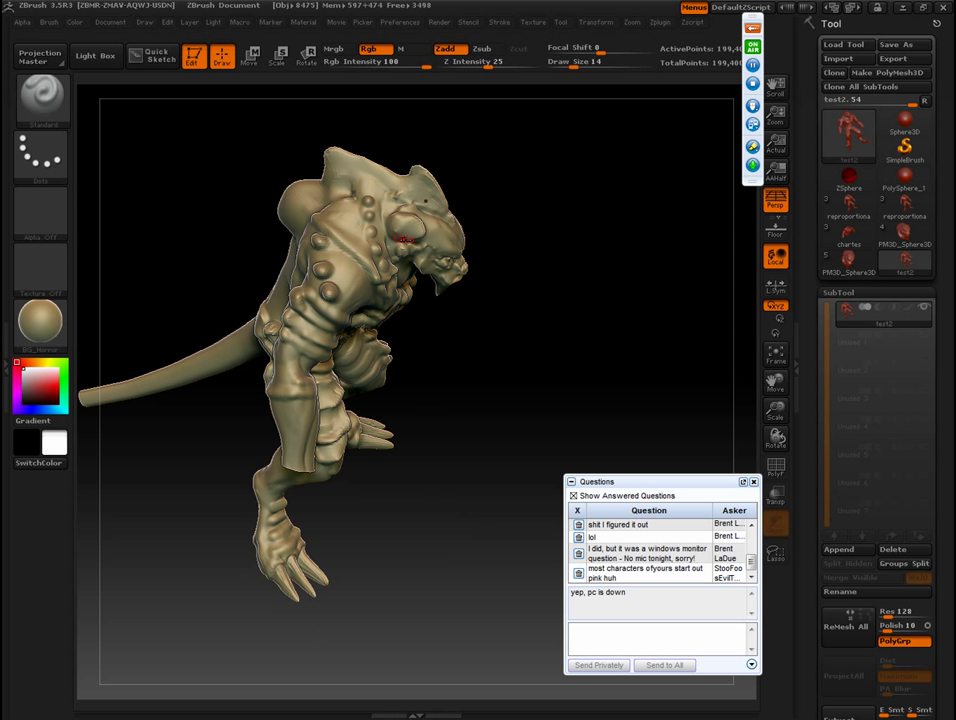
pyautogui.moveTo(230, 152); pyautogui.dragTo(261, 254)
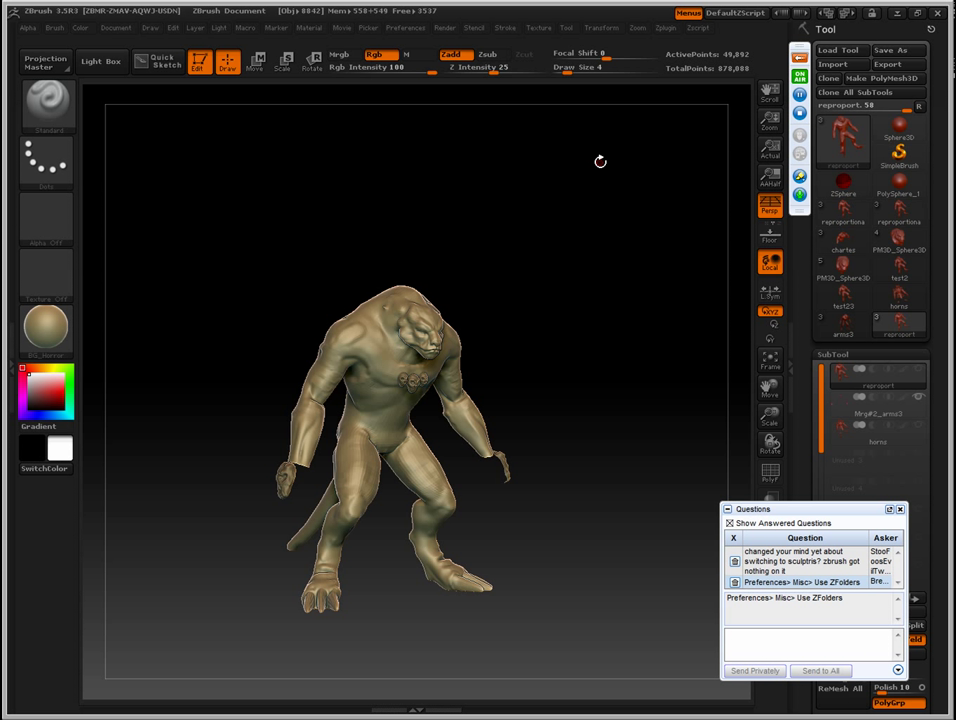
# View the reproport creature from several angles and toggle all its other subtools on and off to compare body and armor
pyautogui.moveTo(517, 187); pyautogui.dragTo(461, 181)
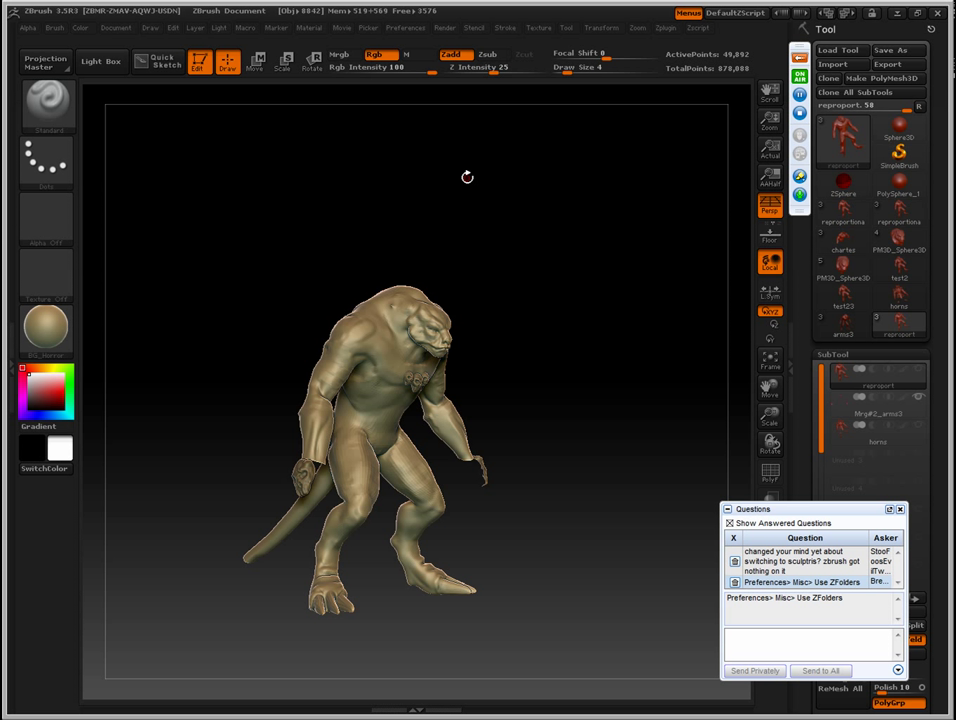
pyautogui.moveTo(467, 177); pyautogui.dragTo(537, 183)
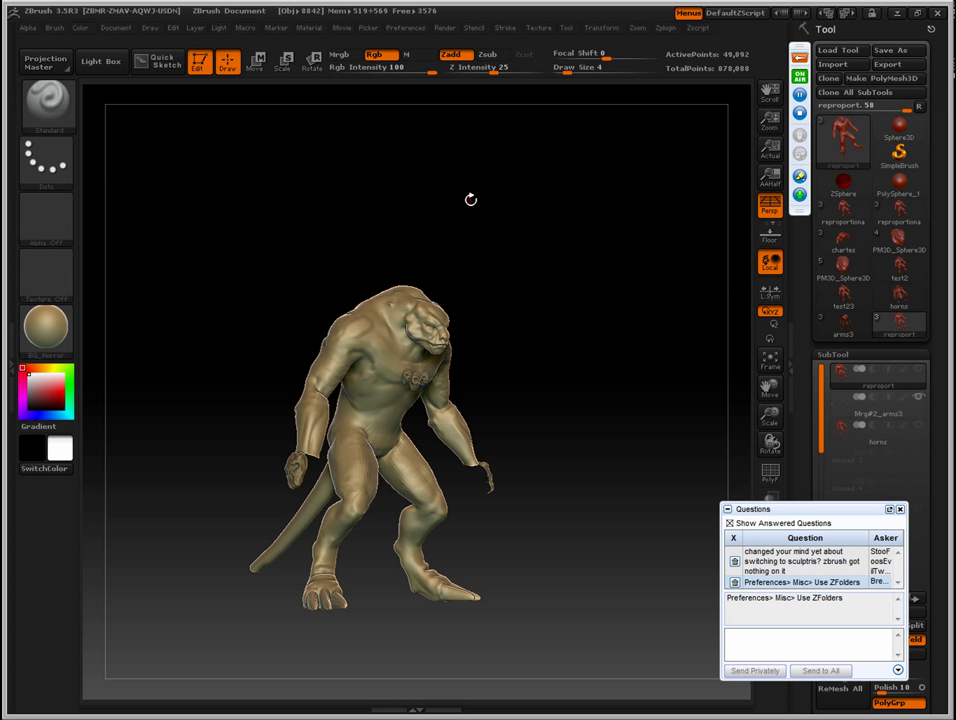
pyautogui.moveTo(470, 200); pyautogui.dragTo(514, 225)
pyautogui.moveTo(605, 302); pyautogui.dragTo(550, 282)
pyautogui.click(920, 370)
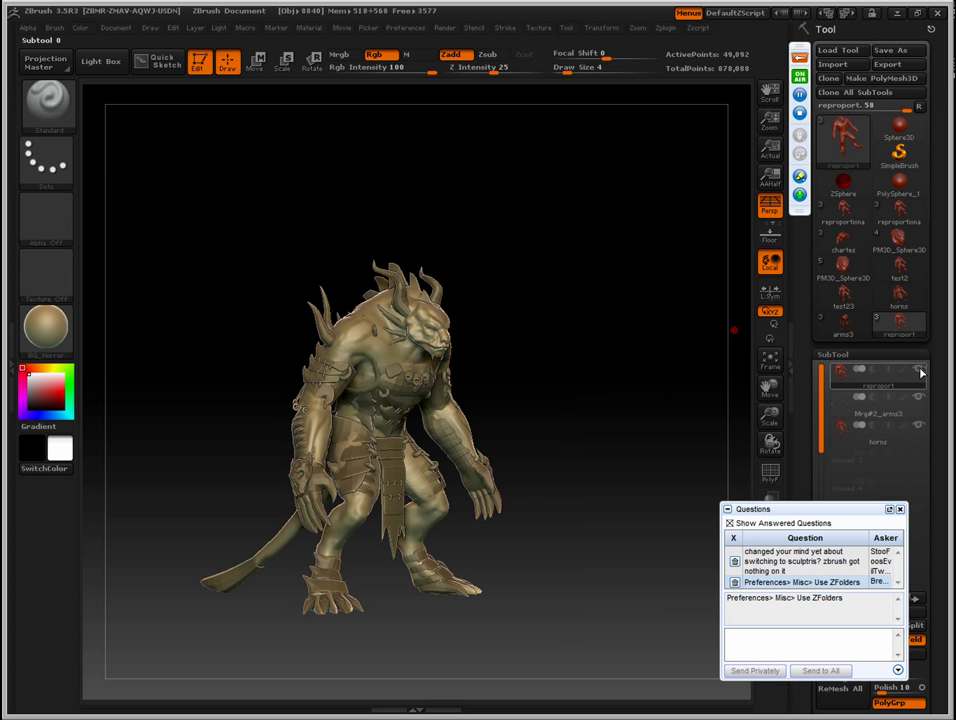
pyautogui.click(922, 370)
# Switch to the arms3 tool, toggle its other subtools' visibility for comparison, and return to the reproport tool
pyautogui.click(849, 325)
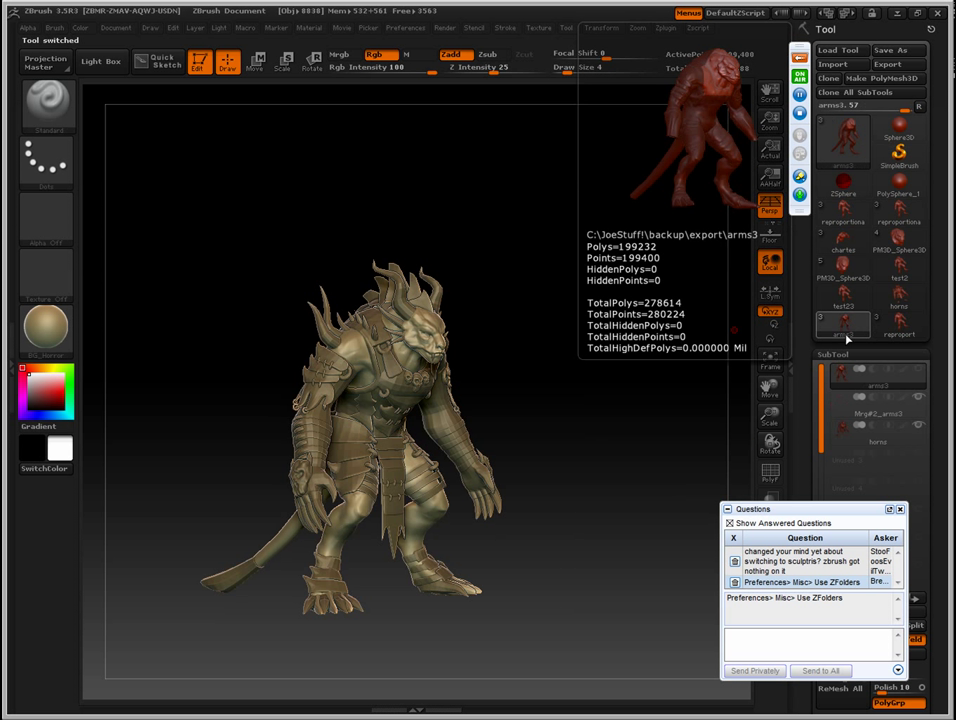
pyautogui.click(916, 372)
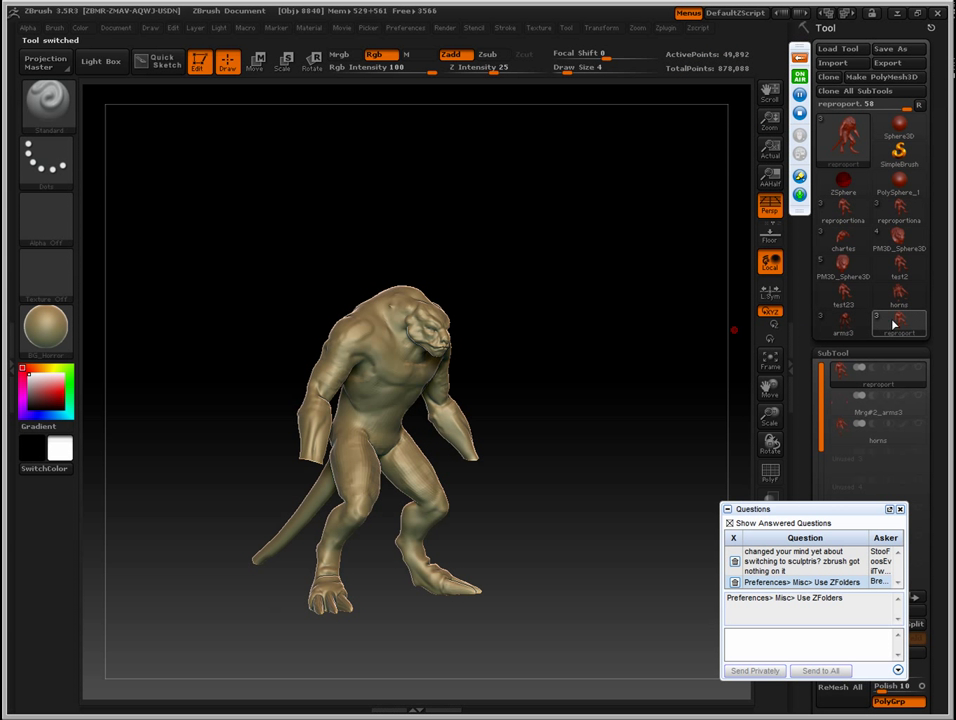
pyautogui.click(908, 326)
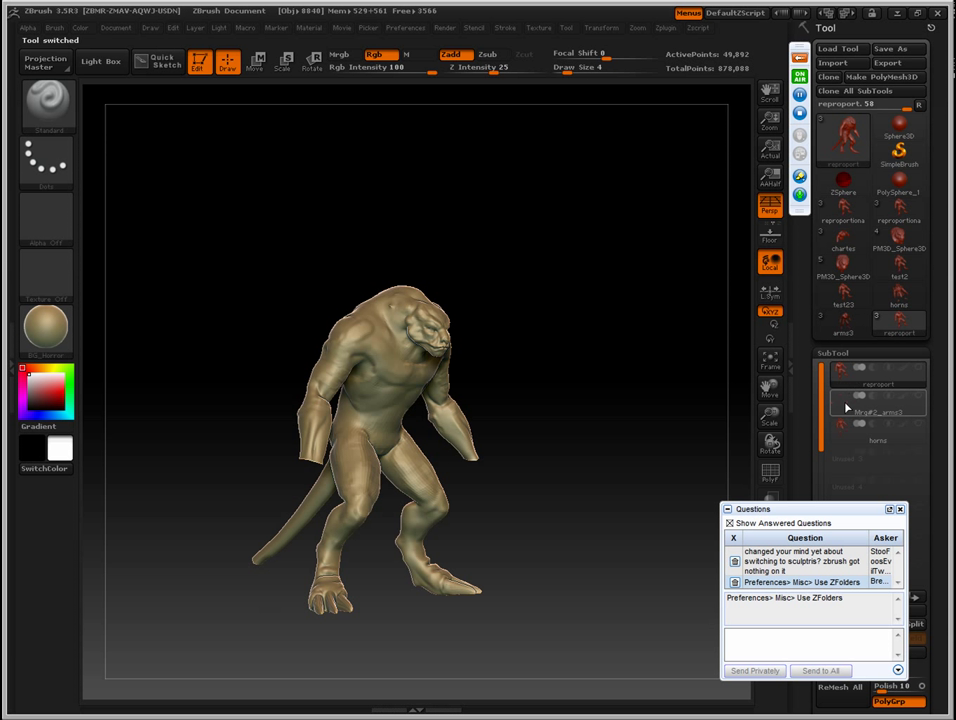
# Load the reproportiona.ZTL tool from the export folder and turn the creature toward the front
pyautogui.click(836, 48)
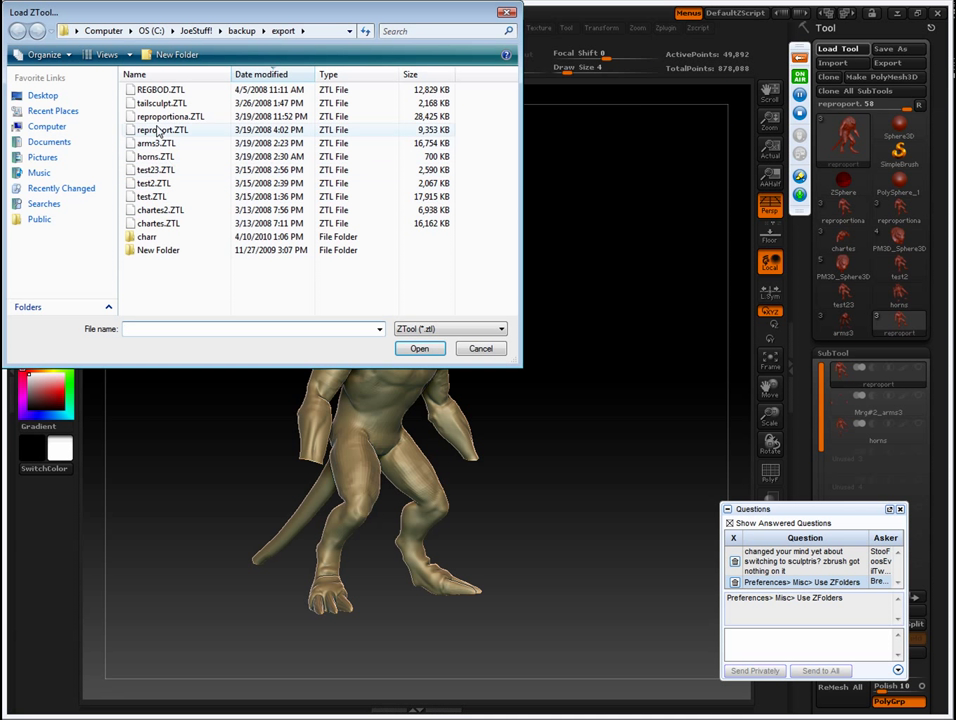
pyautogui.doubleClick(157, 127)
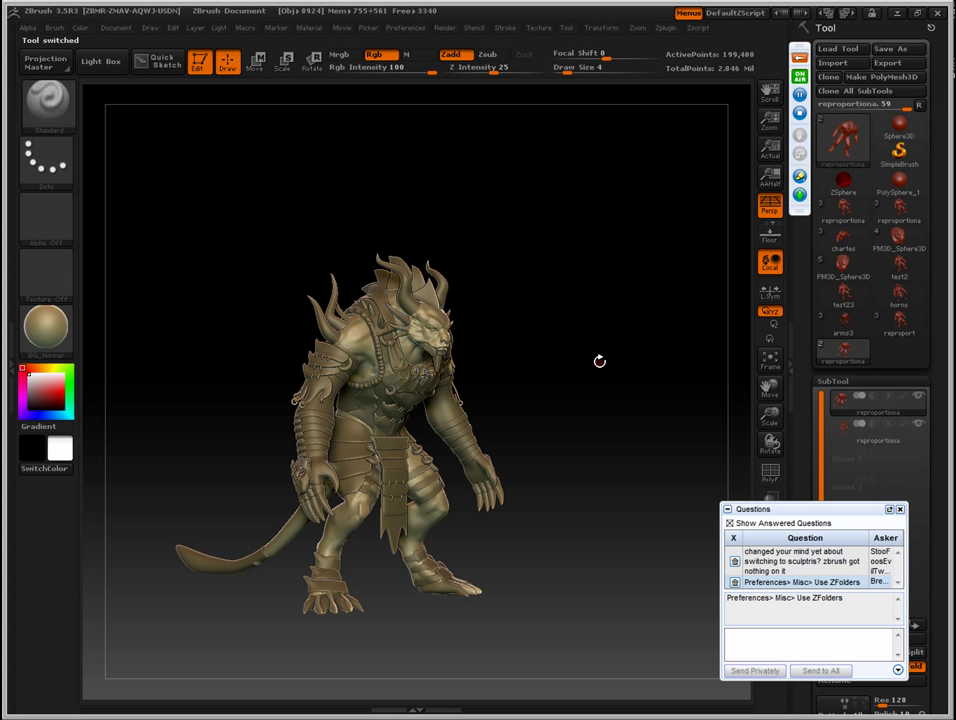
pyautogui.moveTo(555, 363); pyautogui.dragTo(549, 365)
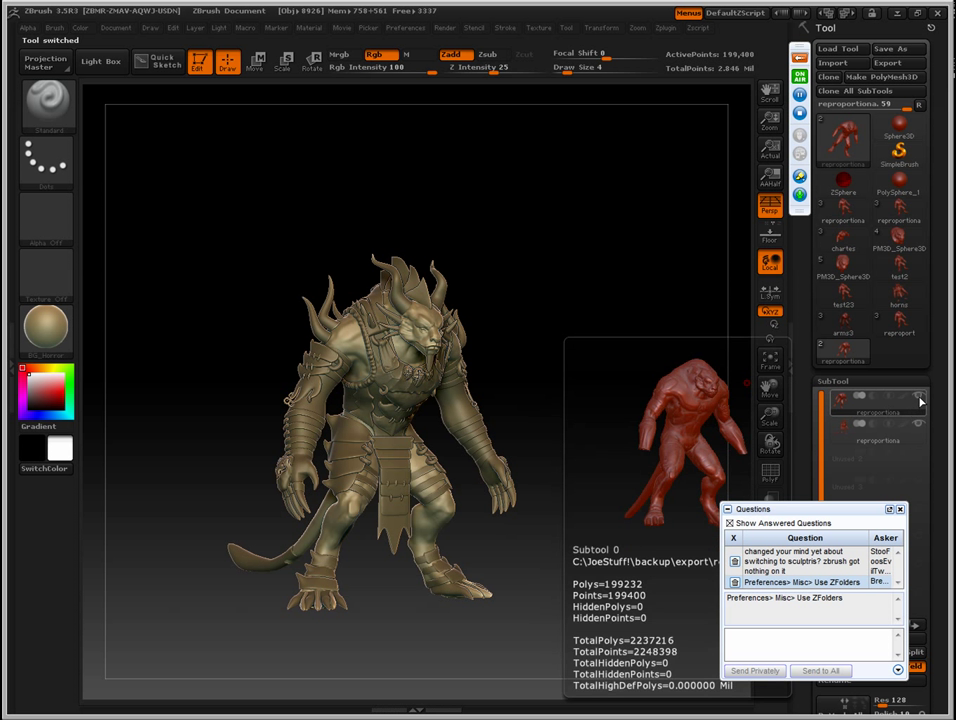
# Load the tailsculpt.ZTL tool followed by the charr3 tool
pyautogui.click(838, 48)
pyautogui.click(160, 103)
pyautogui.doubleClick(140, 89)
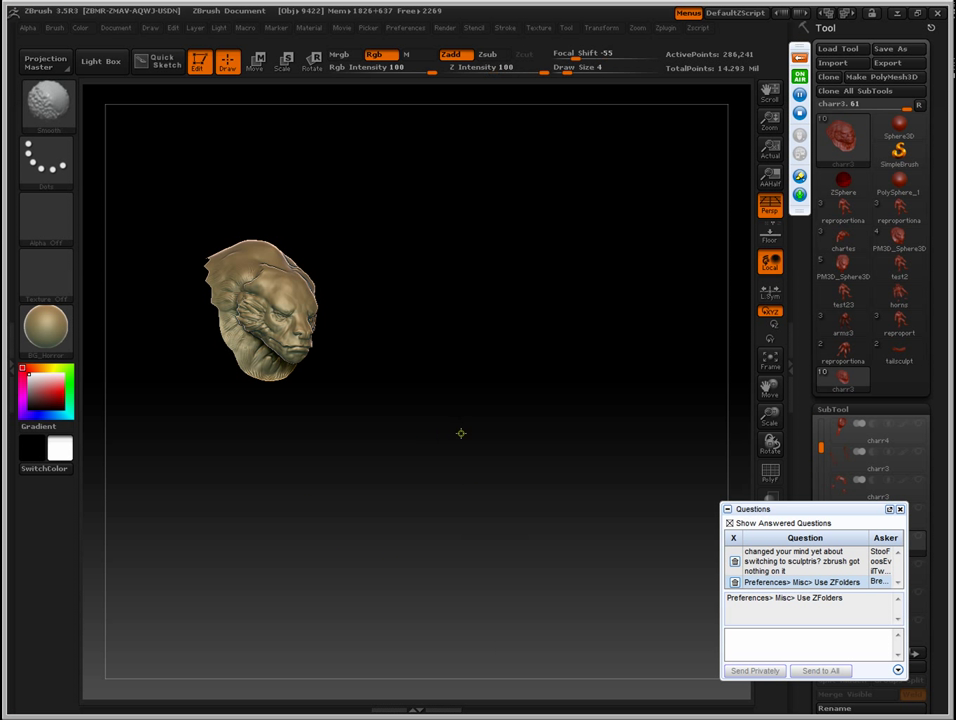
# Bring all parts of charr3's head subtool into view and move the Questions window away from the subtool list
pyautogui.keyDown('alt'); pyautogui.moveTo(491, 396); pyautogui.dragTo(544, 634); pyautogui.keyUp('alt')
pyautogui.keyDown('alt'); pyautogui.moveTo(459, 375); pyautogui.dragTo(505, 510); pyautogui.keyUp('alt')
pyautogui.keyDown('alt'); pyautogui.moveTo(645, 418); pyautogui.dragTo(619, 349); pyautogui.keyUp('alt')
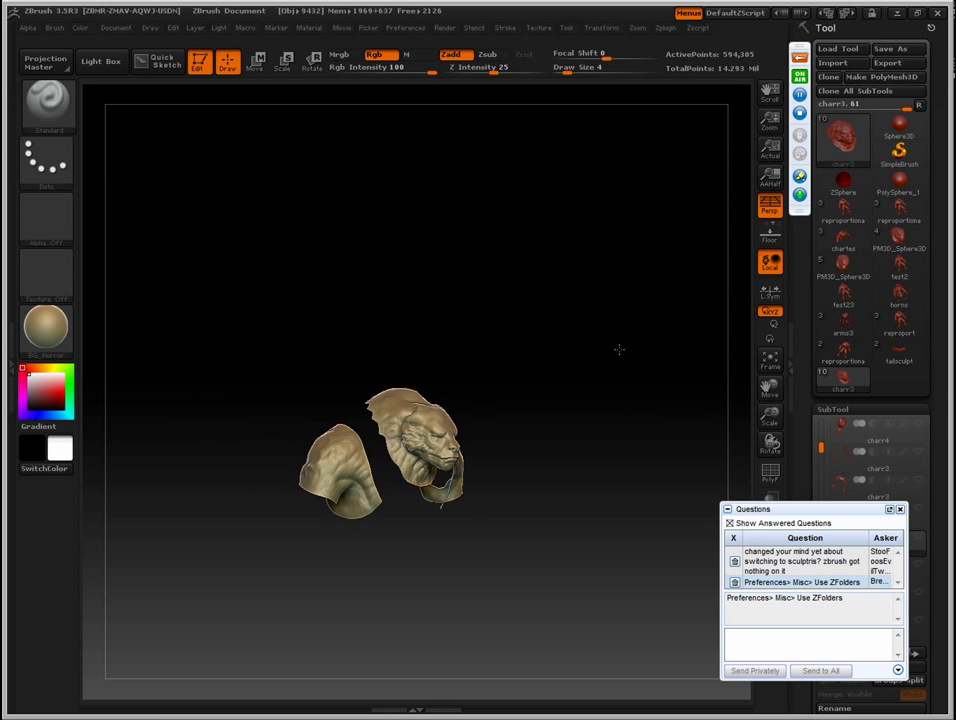
pyautogui.moveTo(823, 512); pyautogui.dragTo(707, 517)
# Switch to 3ds Max and inspect the textured creature's head and chest with edged faces turned on and off again
pyautogui.hotkey('alt', 'Tab')
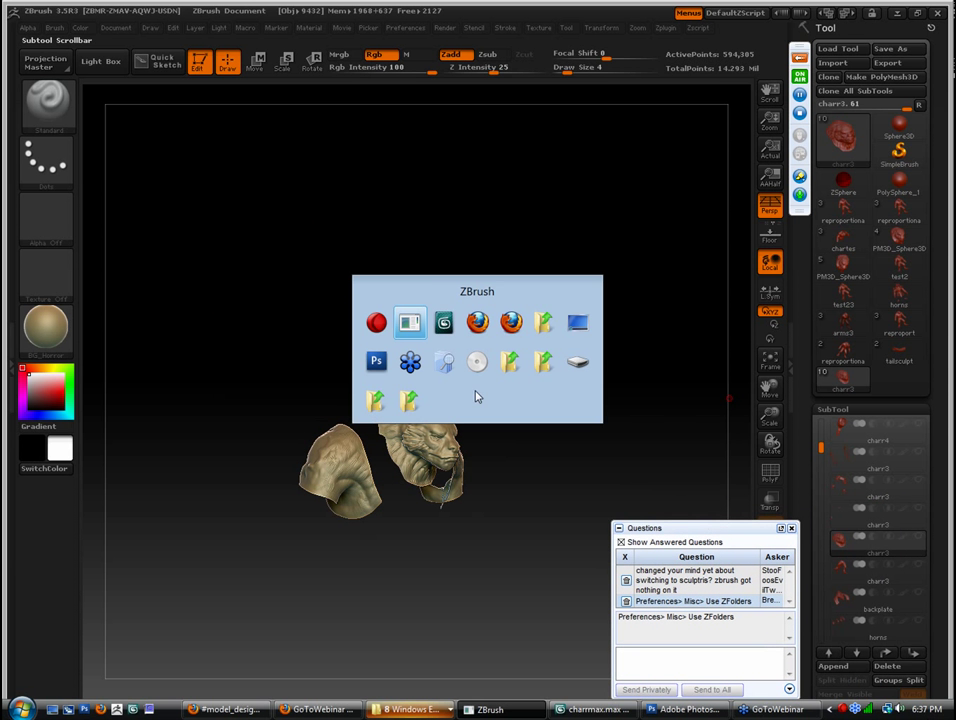
pyautogui.click(443, 323)
pyautogui.keyDown('alt'); pyautogui.moveTo(473, 318); pyautogui.dragTo(494, 324, button='middle'); pyautogui.keyUp('alt')
pyautogui.scroll(5, 471, 311)
pyautogui.press('F4')
pyautogui.scroll(-5, 470, 310)
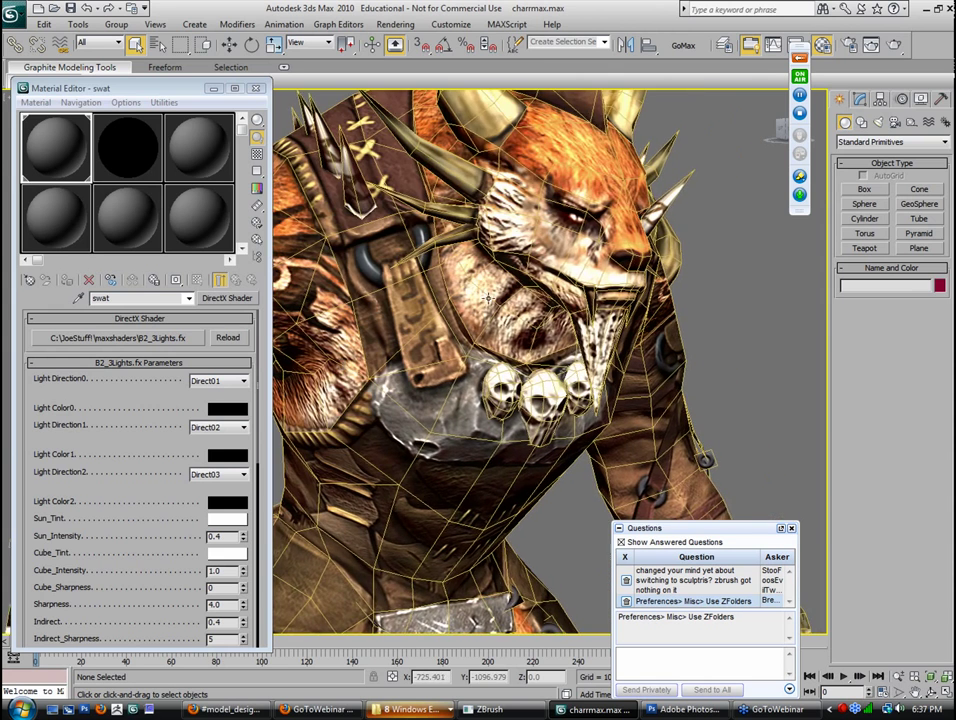
pyautogui.press('F4')
pyautogui.keyDown('alt'); pyautogui.moveTo(473, 325); pyautogui.dragTo(405, 307, button='middle'); pyautogui.keyUp('alt')
# Switch back to ZBrush, show all the charr3 subtools and frame the whole creature
pyautogui.hotkey('alt', 'Tab')
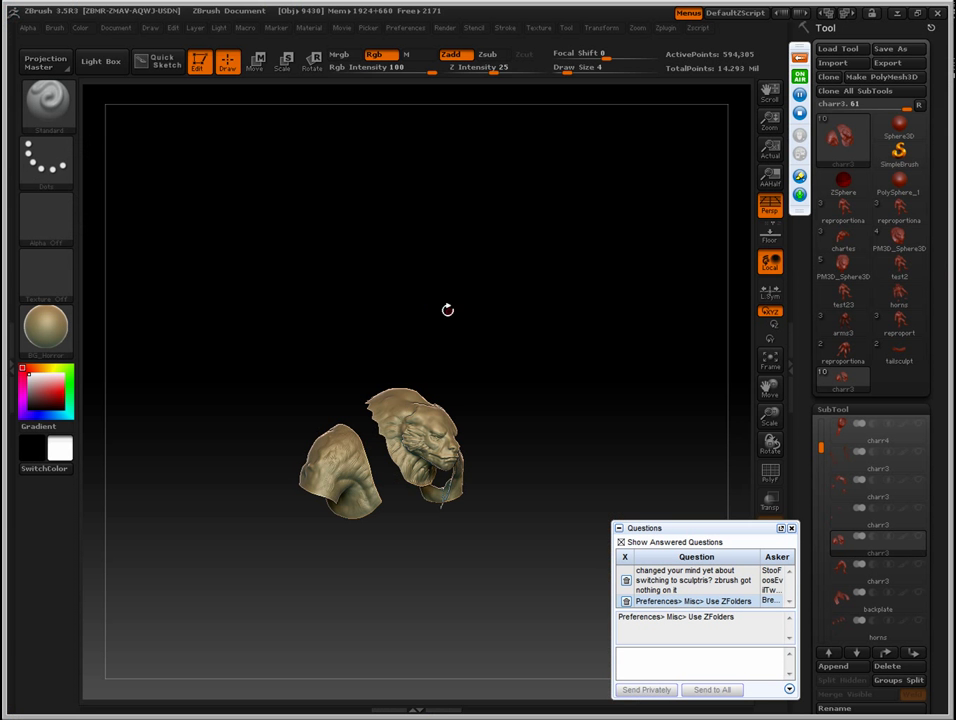
pyautogui.moveTo(851, 553)
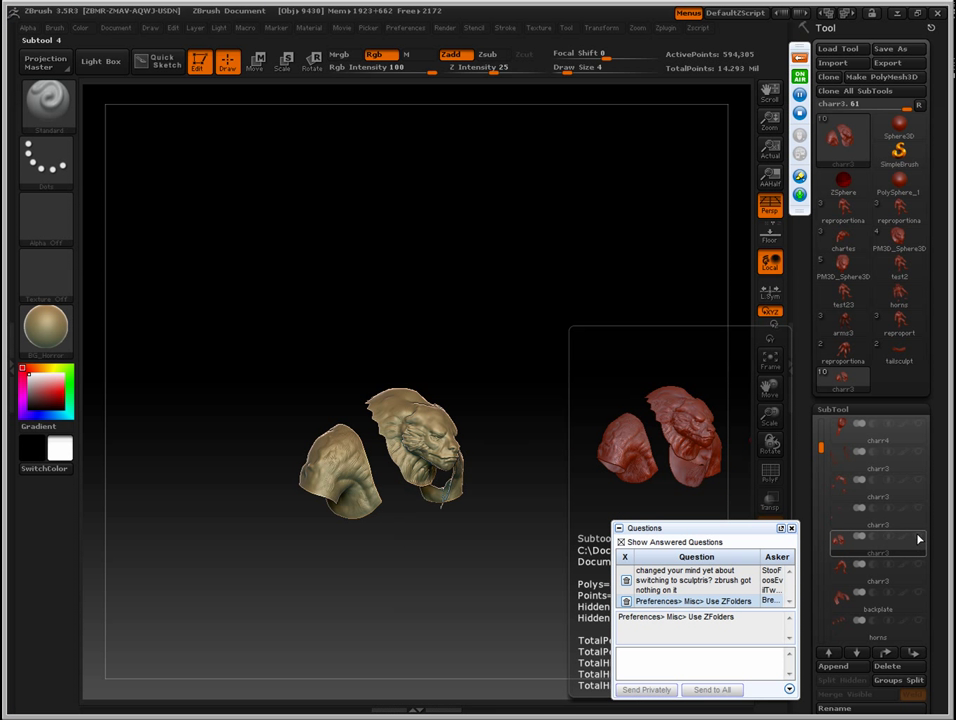
pyautogui.click(919, 540)
pyautogui.keyDown('alt'); pyautogui.moveTo(551, 461); pyautogui.dragTo(523, 318); pyautogui.keyUp('alt')
pyautogui.keyDown('alt'); pyautogui.moveTo(577, 399); pyautogui.dragTo(511, 657); pyautogui.keyUp('alt')
pyautogui.keyDown('alt'); pyautogui.moveTo(680, 296); pyautogui.dragTo(562, 268); pyautogui.keyUp('alt')
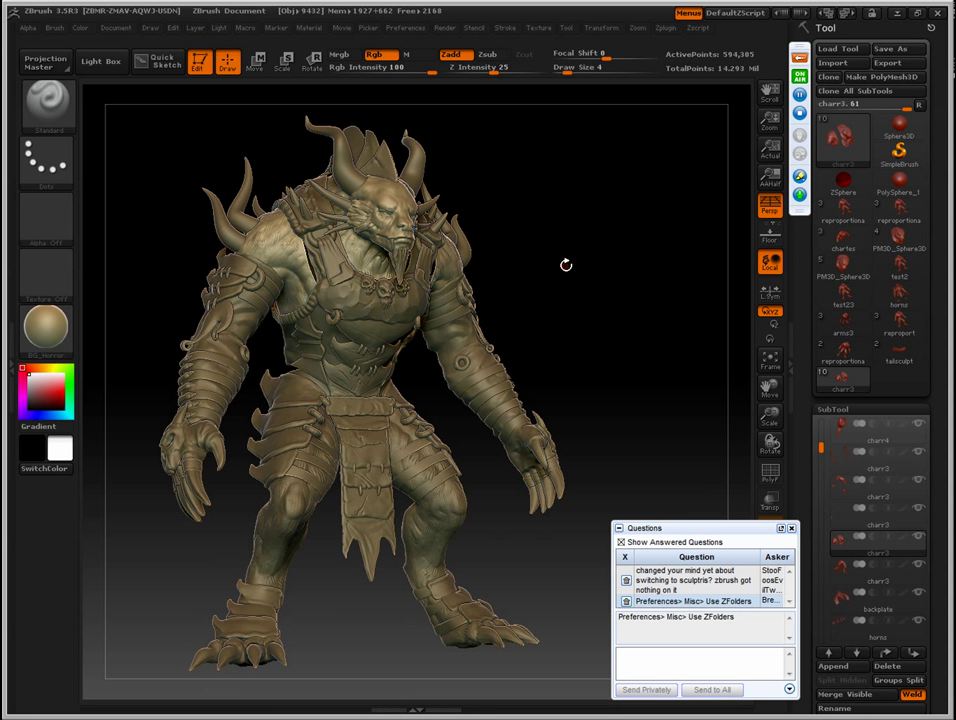
# Examine the complete charr3 sculpt from the front and the side
pyautogui.moveTo(571, 276); pyautogui.dragTo(564, 285)
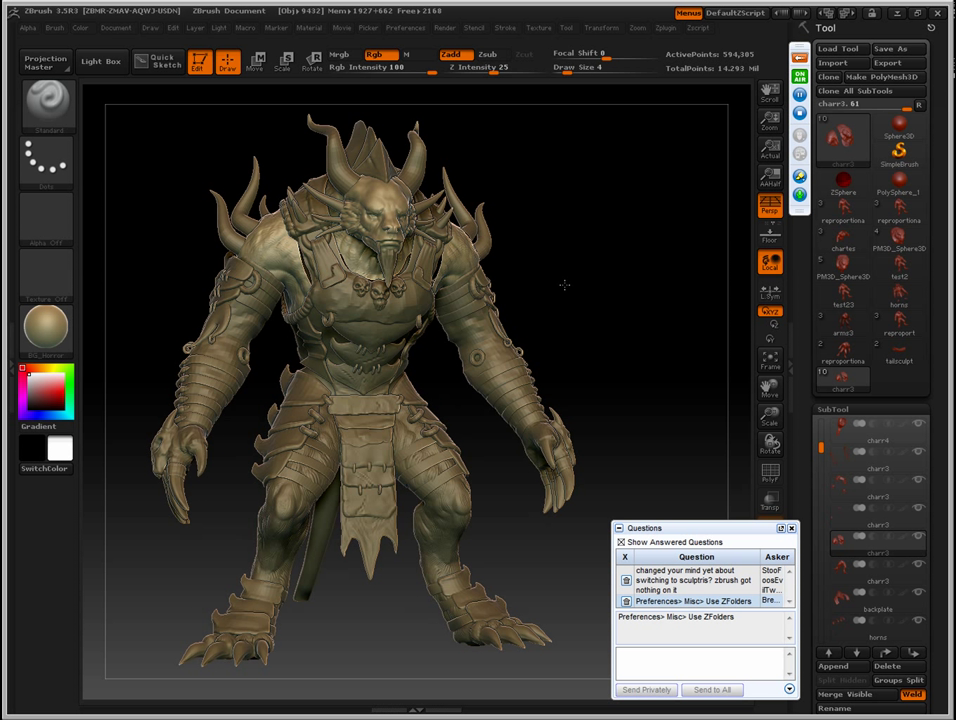
pyautogui.moveTo(564, 286); pyautogui.dragTo(463, 369)
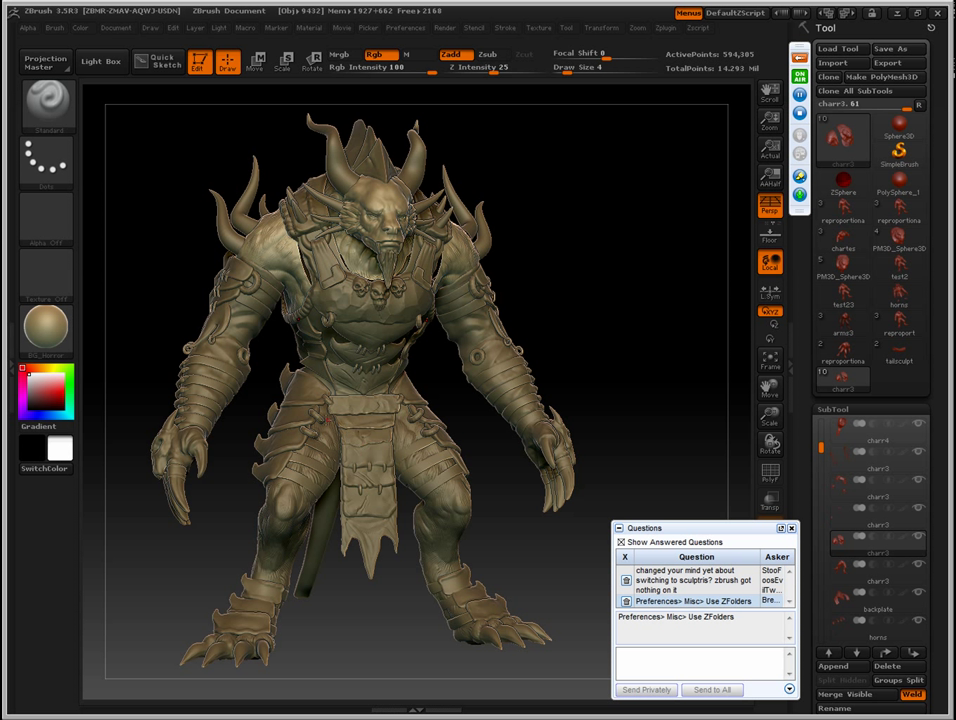
pyautogui.moveTo(578, 315)
pyautogui.mouseDown()
pyautogui.moveTo(604, 309)
pyautogui.moveTo(585, 335)
pyautogui.moveTo(575, 280)
pyautogui.moveTo(489, 382)
pyautogui.moveTo(403, 325)
pyautogui.mouseUp()
pyautogui.moveTo(546, 294)
pyautogui.mouseDown()
pyautogui.moveTo(582, 284)
pyautogui.moveTo(591, 252)
pyautogui.moveTo(587, 279)
pyautogui.mouseUp()
# Switch to 3ds Max to compare the sculpt with the textured creature in charrmax.max
pyautogui.hotkey('alt', 'Tab')
pyautogui.hotkey('alt', 'Tab')
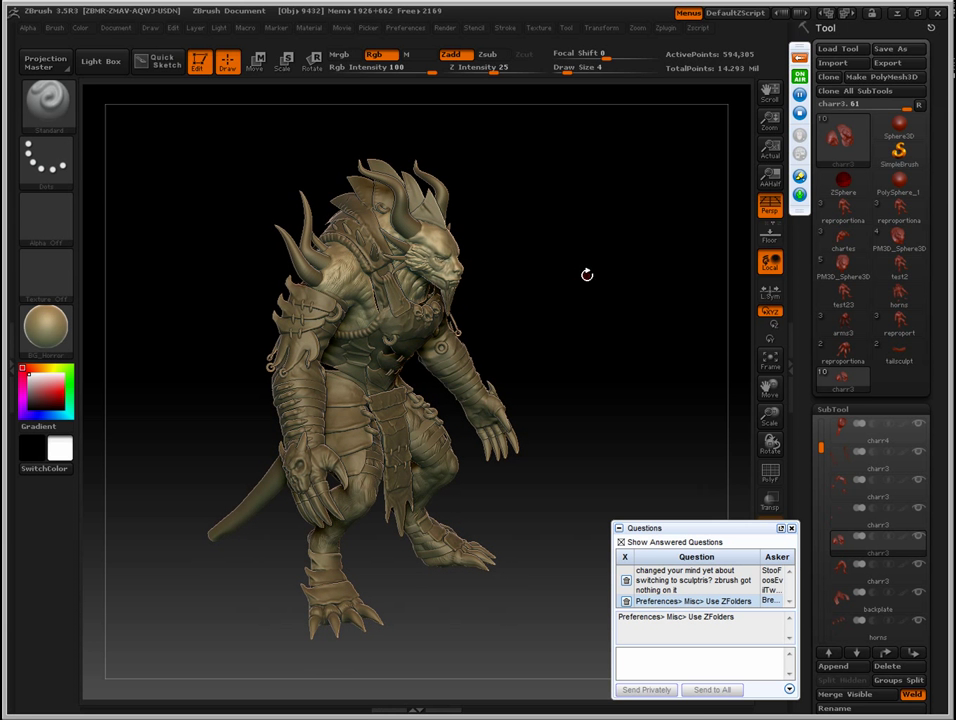
pyautogui.hotkey('alt', 'Tab')
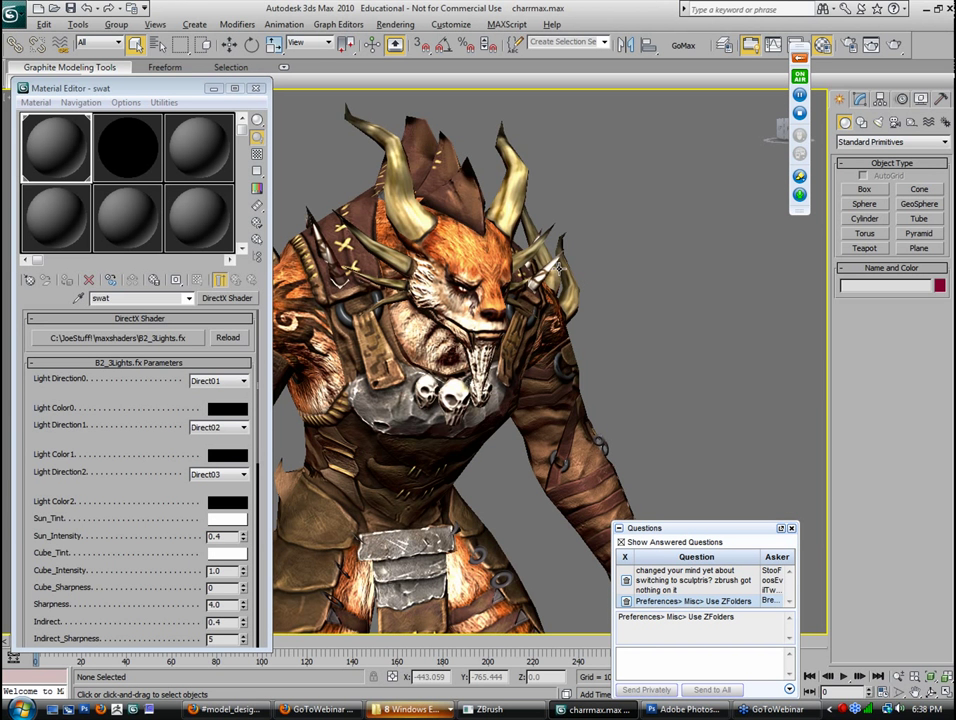
pyautogui.hotkey('alt', 'Tab')
pyautogui.click(487, 322)
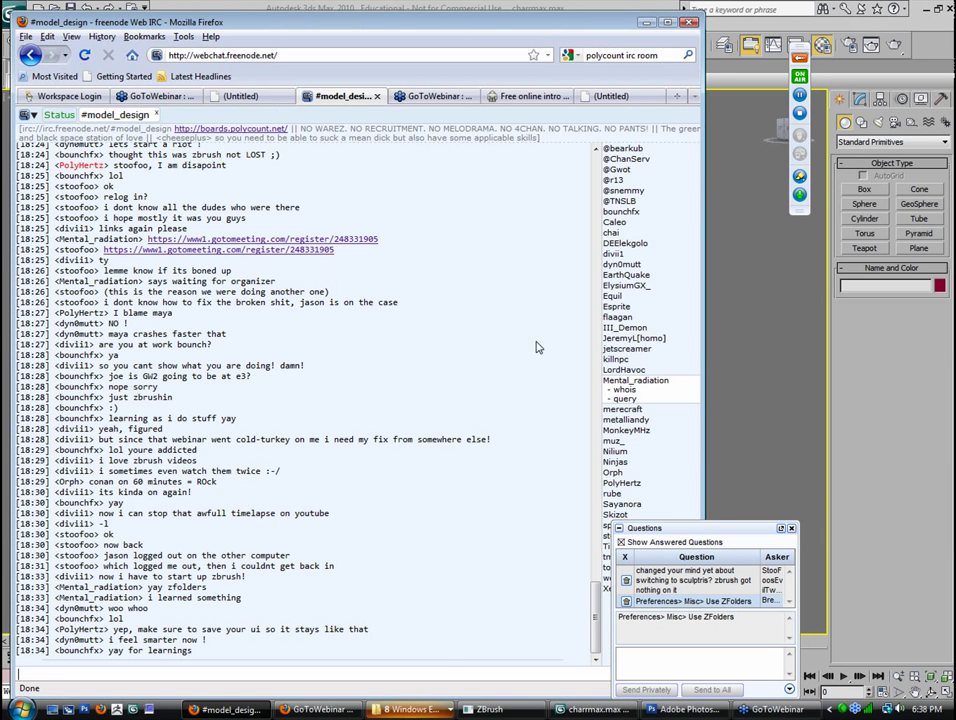
pyautogui.hotkey('alt', 'Tab')
# Close the Material Editor and turn the textured creature in the perspective viewport
pyautogui.moveTo(519, 276); pyautogui.dragTo(565, 278, button='middle')
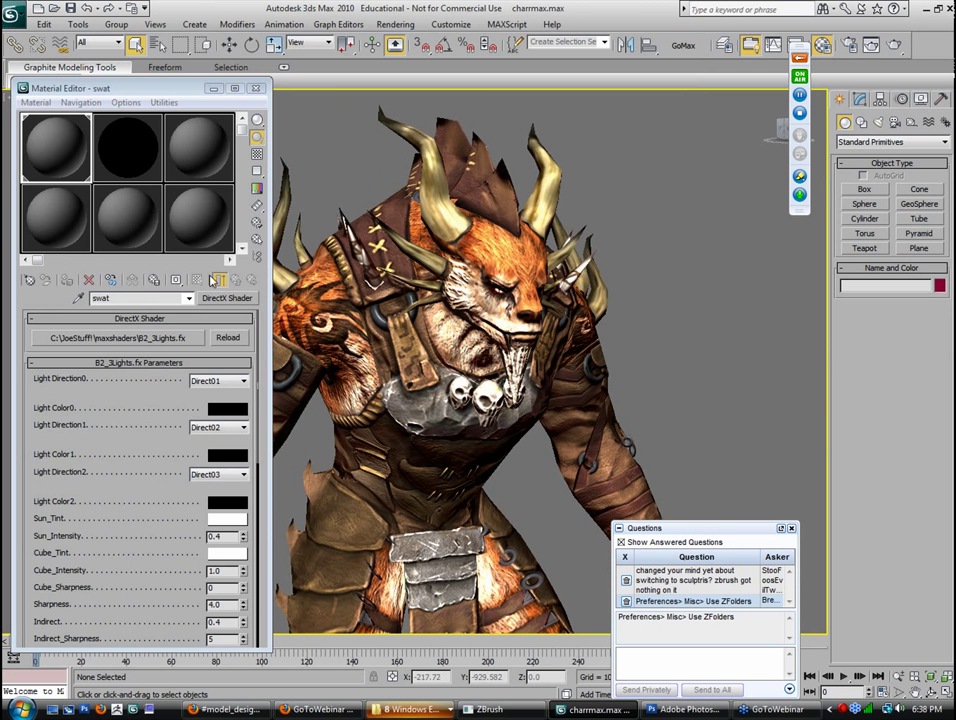
pyautogui.click(256, 88)
pyautogui.scroll(-3, 309, 175)
pyautogui.keyDown('alt'); pyautogui.moveTo(297, 172); pyautogui.dragTo(386, 182, button='middle'); pyautogui.keyUp('alt')
# Examine the low-poly mesh of the whole creature and its torso with edged faces on, and turn them off again
pyautogui.press('F4')
pyautogui.scroll(-4, 362, 268)
pyautogui.moveTo(398, 236); pyautogui.dragTo(411, 213, button='middle')
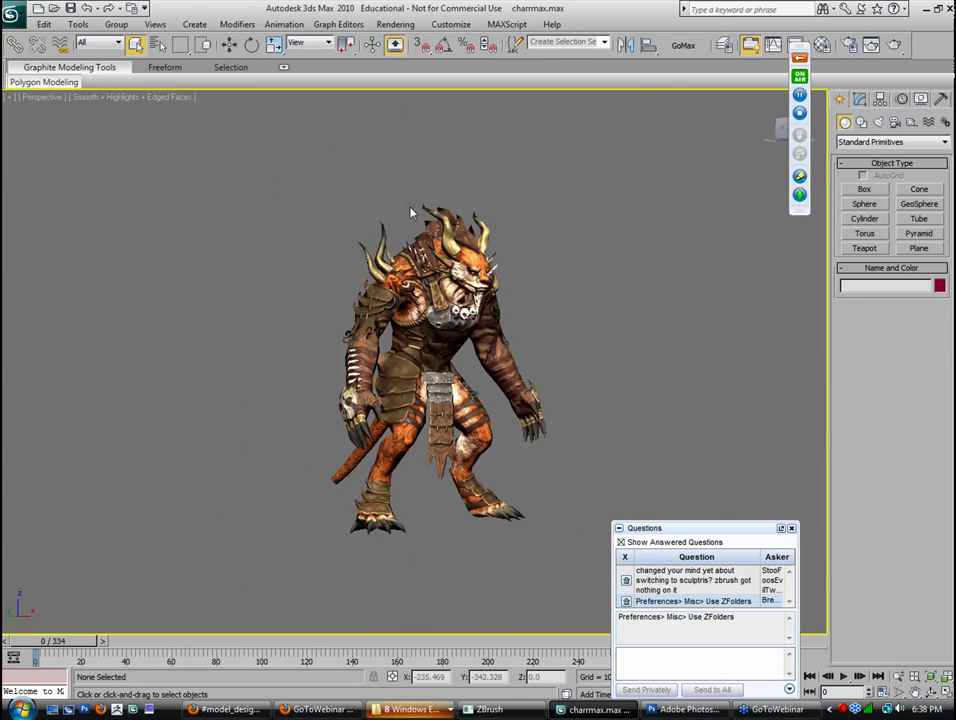
pyautogui.scroll(8, 440, 245)
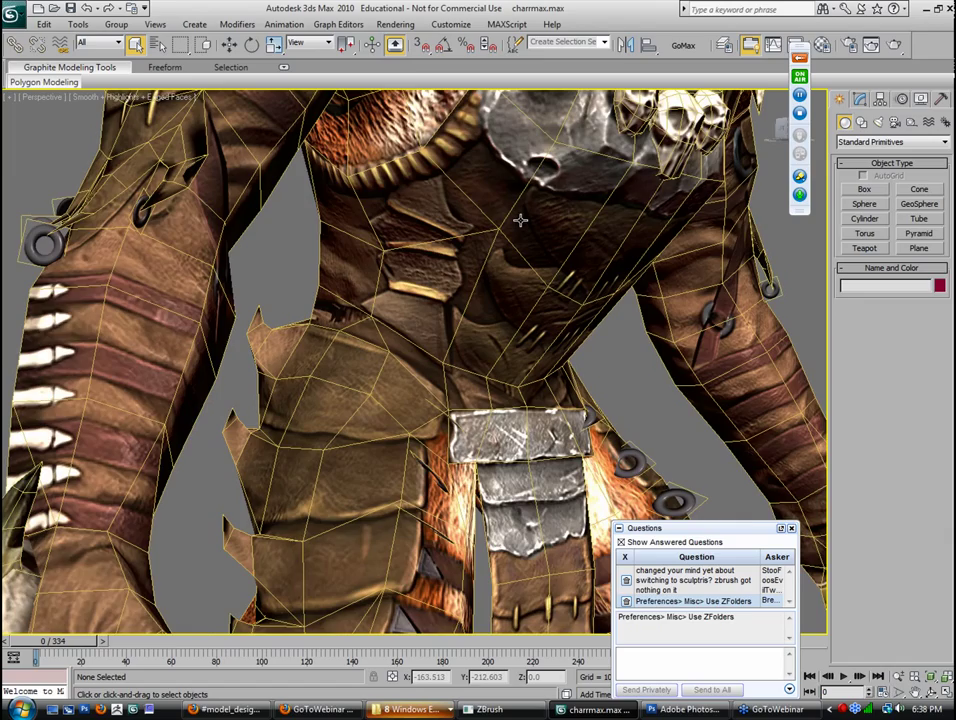
pyautogui.press('F4')
pyautogui.scroll(-8, 448, 280)
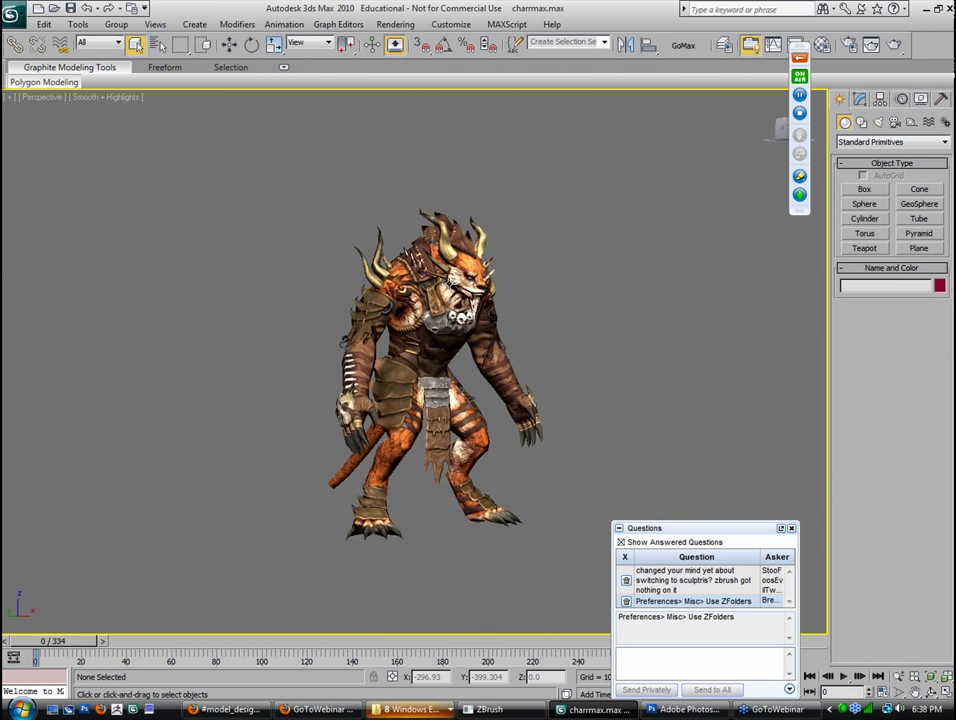
# Examine the edged-face mesh of the whole creature from several angles, clear the selection and return to the plain textured display
pyautogui.moveTo(439, 297); pyautogui.dragTo(338, 290, button='middle')
pyautogui.click(428, 272)
pyautogui.press('F4')
pyautogui.press('F4')
pyautogui.press('F4')
pyautogui.keyDown('alt'); pyautogui.moveTo(118, 231); pyautogui.dragTo(190, 231, button='middle'); pyautogui.keyUp('alt')
pyautogui.keyDown('alt'); pyautogui.moveTo(265, 219); pyautogui.dragTo(252, 202, button='middle'); pyautogui.keyUp('alt')
pyautogui.moveTo(384, 311)
pyautogui.keyDown('alt'); pyautogui.mouseDown(button='middle')
pyautogui.moveTo(428, 330)
pyautogui.moveTo(400, 322)
pyautogui.mouseUp(button='middle'); pyautogui.keyUp('alt')
pyautogui.press('q')
pyautogui.hotkey('ctrl', 'd')
pyautogui.press('F4')
# Convert the creature object charlowpolyfinal to an editable mesh
pyautogui.scroll(3, 357, 314)
pyautogui.click(357, 313)
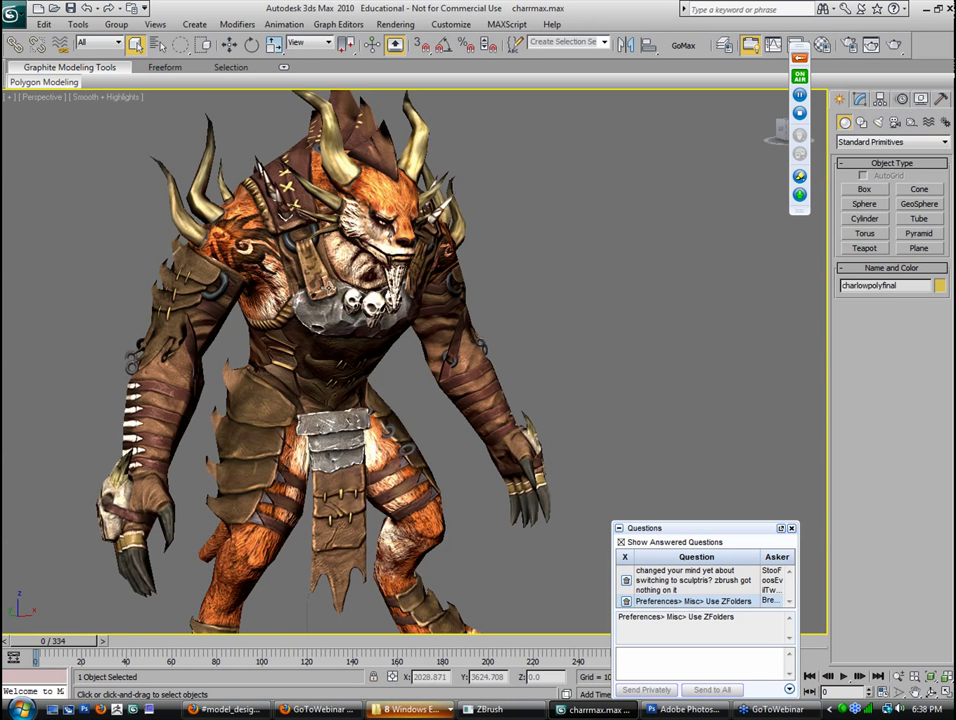
pyautogui.rightClick(329, 285)
pyautogui.moveTo(362, 416)
pyautogui.click(463, 421)
# Check the vertex and face counts in charlowpolyfinal's object properties, then frame the whole creature in the viewport
pyautogui.rightClick(300, 277)
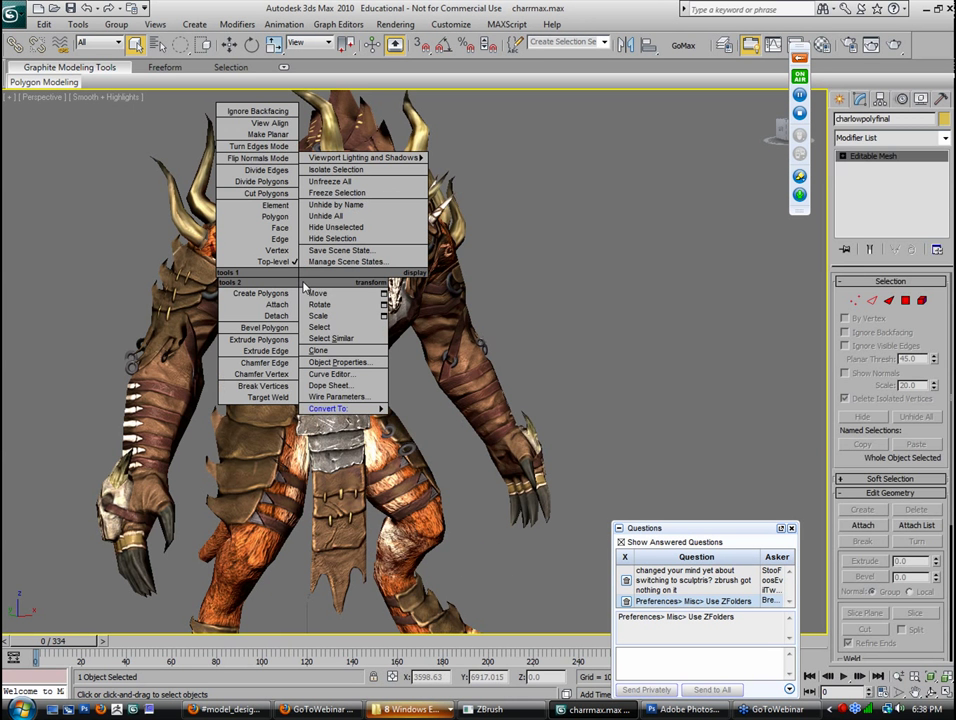
pyautogui.click(349, 366)
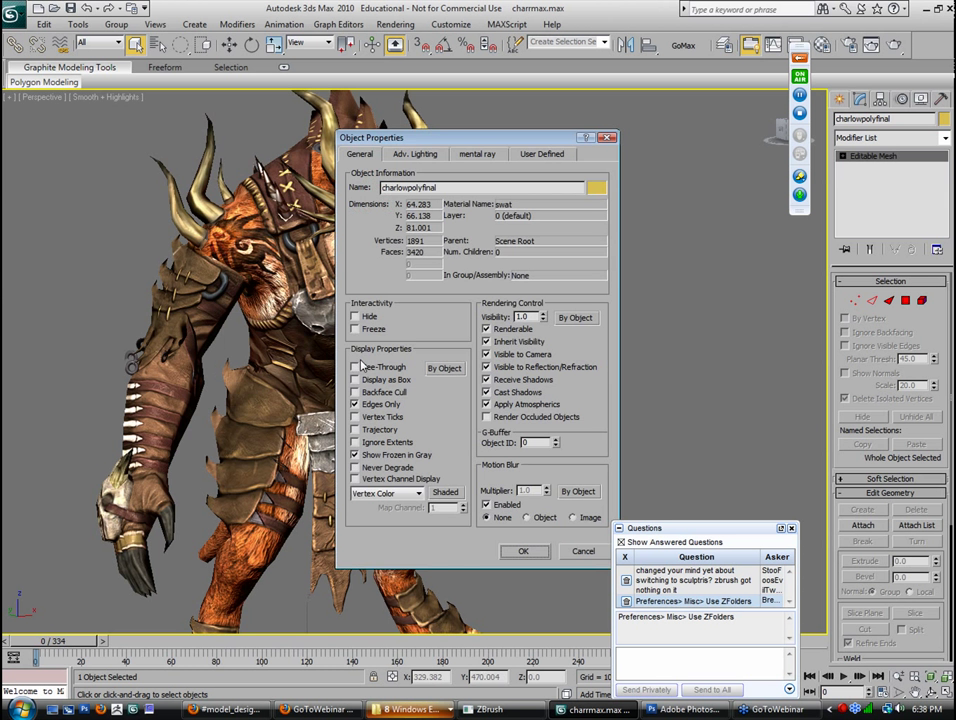
pyautogui.click(584, 552)
pyautogui.press('z')
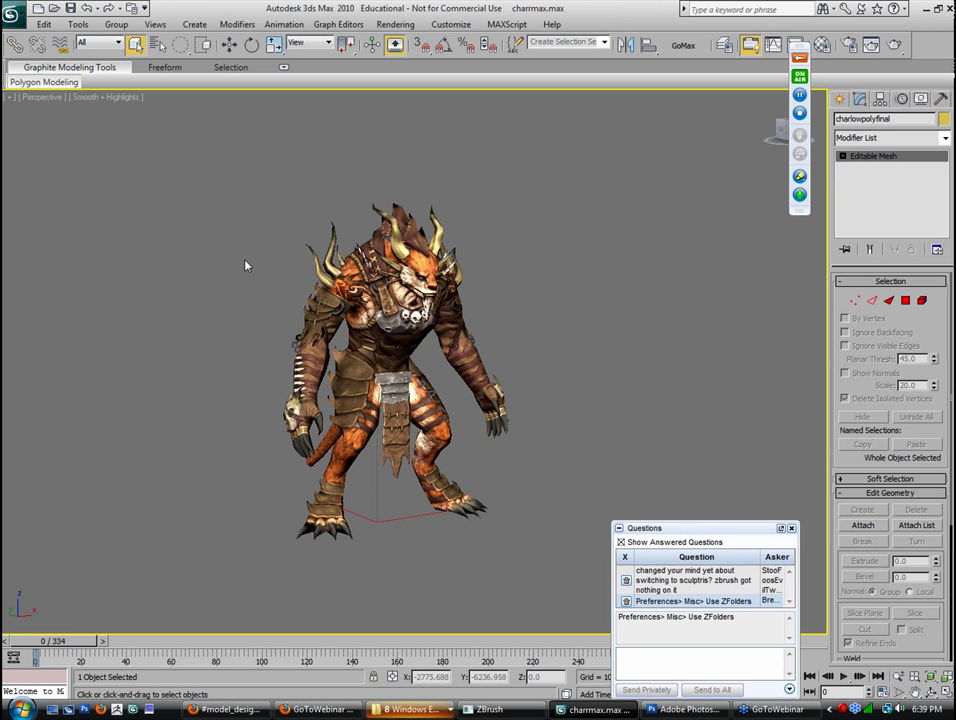
# Compare the whole creature with edged faces on and off, ending with them hidden
pyautogui.moveTo(318, 268); pyautogui.dragTo(313, 267, button='middle')
pyautogui.press('F4')
pyautogui.press('F4')
pyautogui.press('F4')
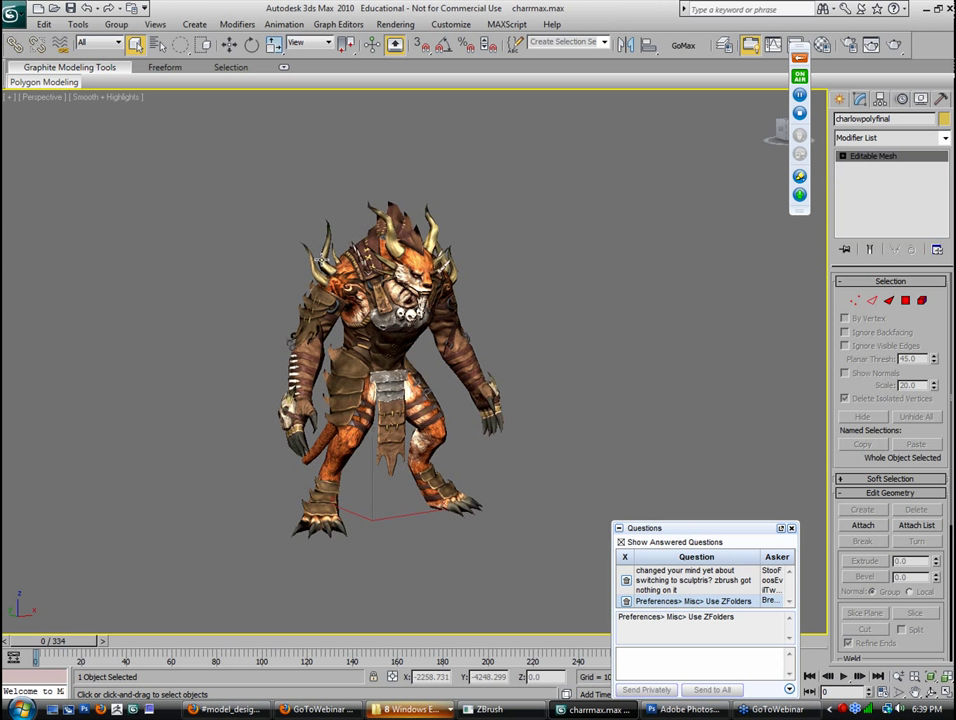
pyautogui.press('F4')
pyautogui.moveTo(338, 283); pyautogui.dragTo(329, 282, button='middle')
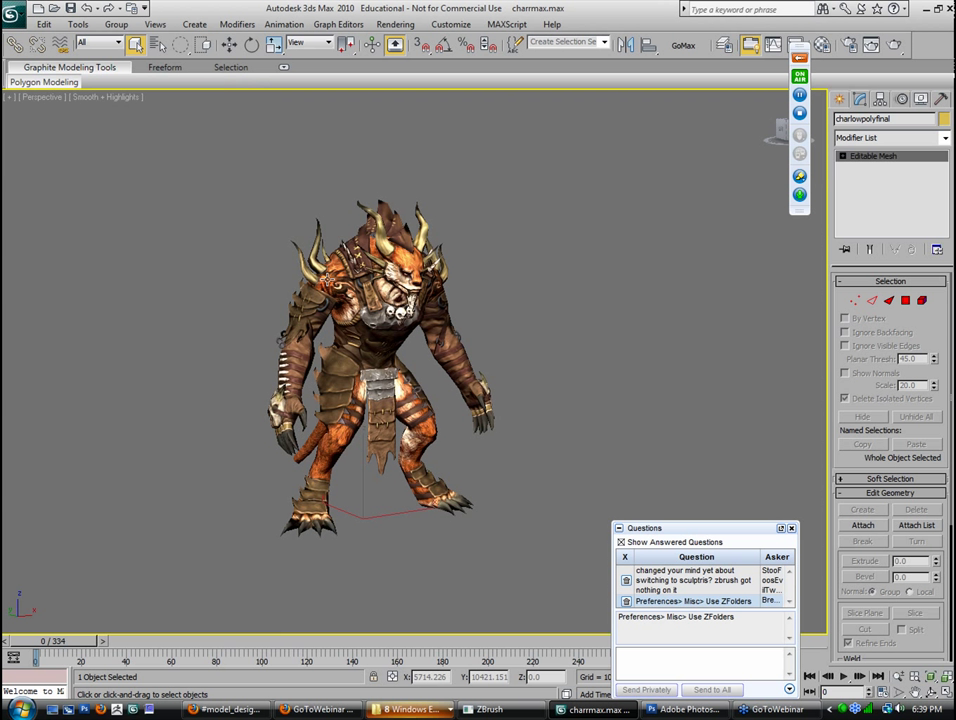
# Open the Material Editor, find the swat material's texture maps and apply the base map Charro_NO_BA.tga alone to the creature
pyautogui.press('m')
pyautogui.scroll(-8, 133, 344)
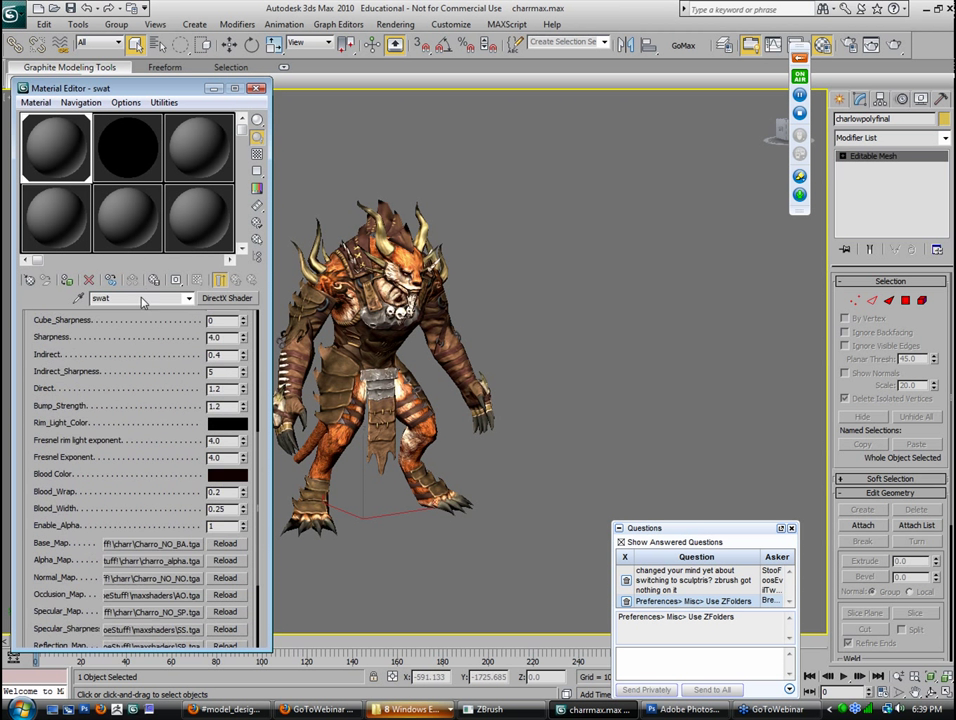
pyautogui.scroll(-3, 150, 410)
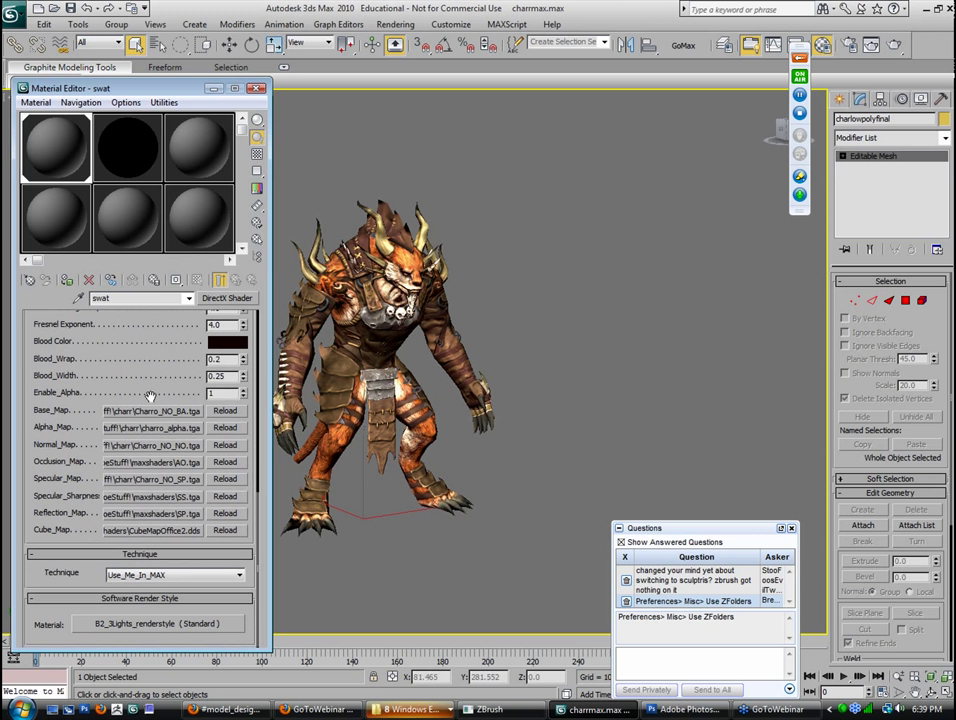
pyautogui.moveTo(398, 328); pyautogui.dragTo(431, 319, button='middle')
pyautogui.moveTo(184, 412); pyautogui.dragTo(400, 309)
pyautogui.scroll(2, 371, 322)
pyautogui.moveTo(371, 322); pyautogui.dragTo(447, 344, button='middle')
pyautogui.scroll(2, 385, 364)
pyautogui.scroll(-2, 449, 342)
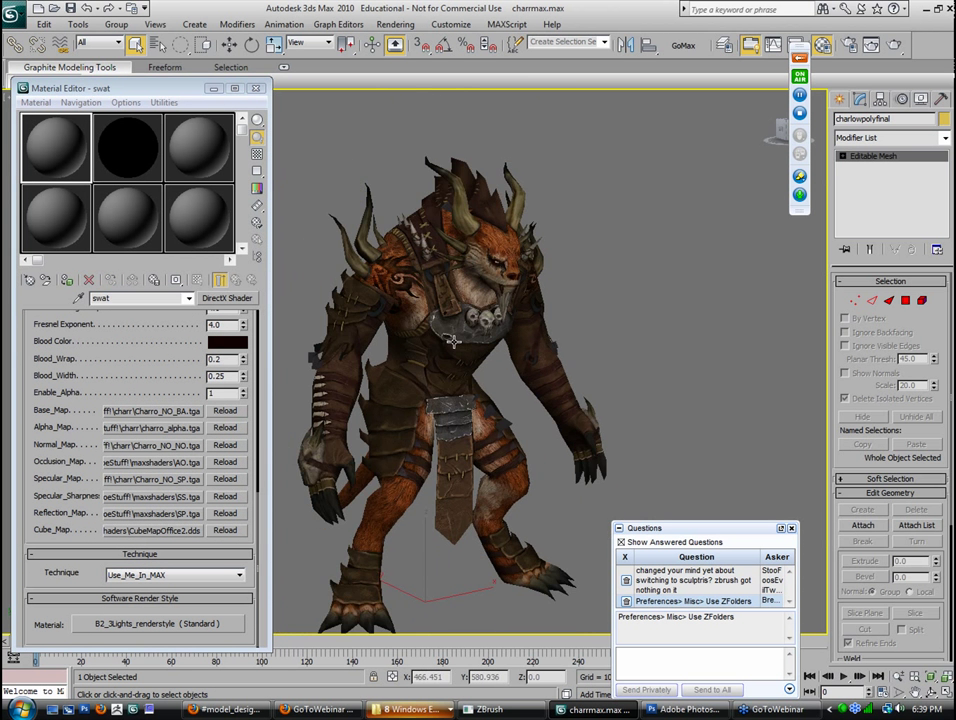
# Apply the alpha map charro_alpha.tga to the creature, then replace it with the normal map Charro_NO_NO.tga and examine the torso and head
pyautogui.moveTo(160, 430); pyautogui.dragTo(452, 331)
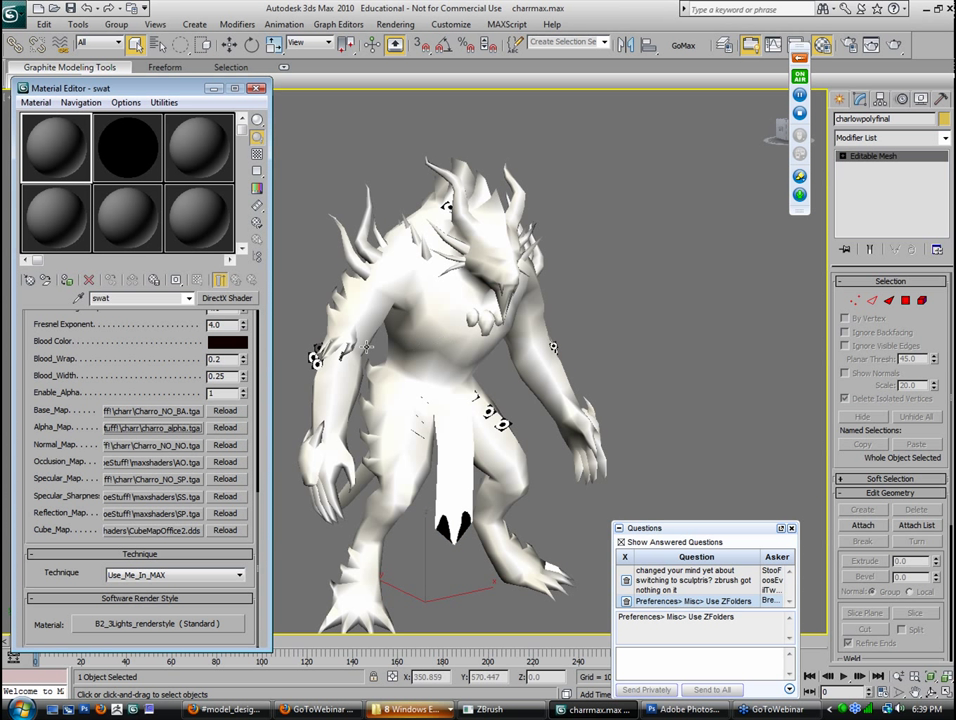
pyautogui.moveTo(137, 447); pyautogui.dragTo(398, 304)
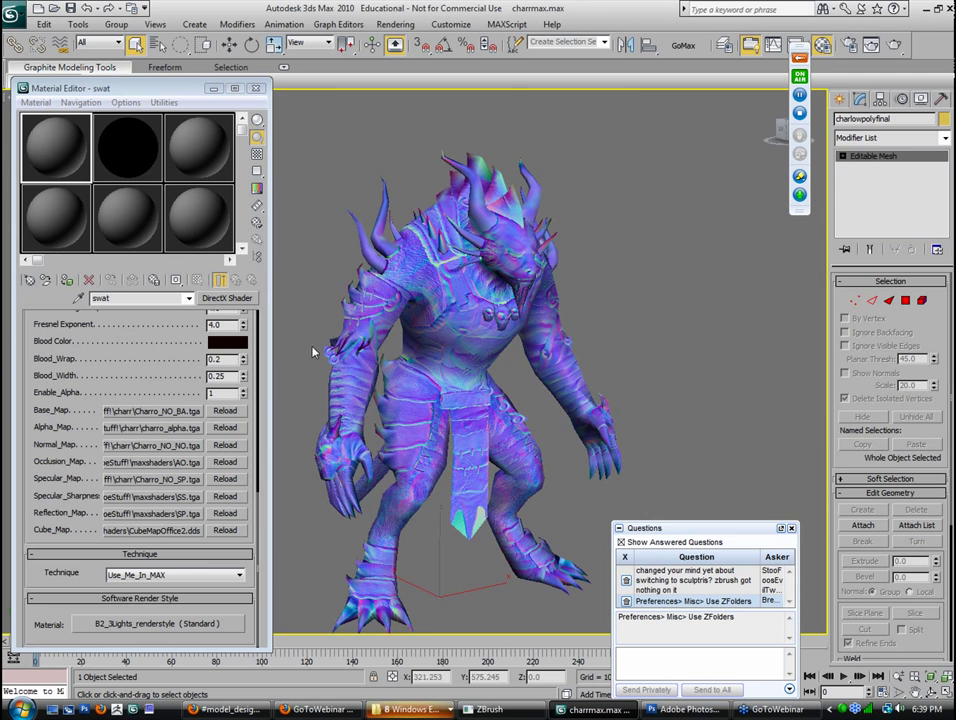
pyautogui.scroll(5, 442, 315)
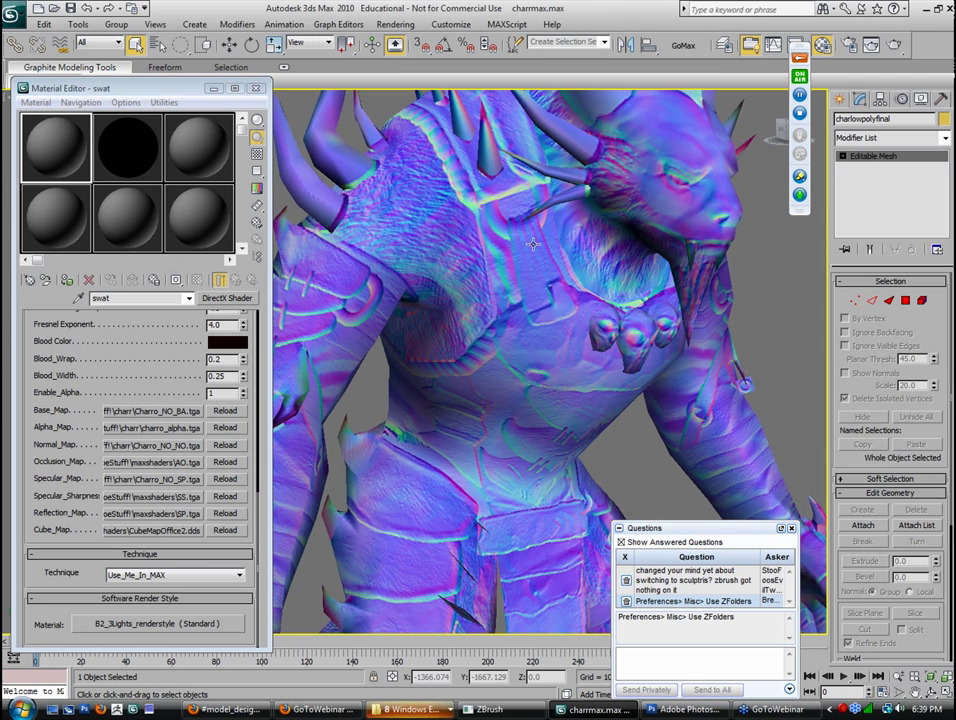
pyautogui.scroll(-2, 420, 320)
pyautogui.scroll(-1, 524, 359)
pyautogui.moveTo(517, 455); pyautogui.dragTo(517, 403, button='middle')
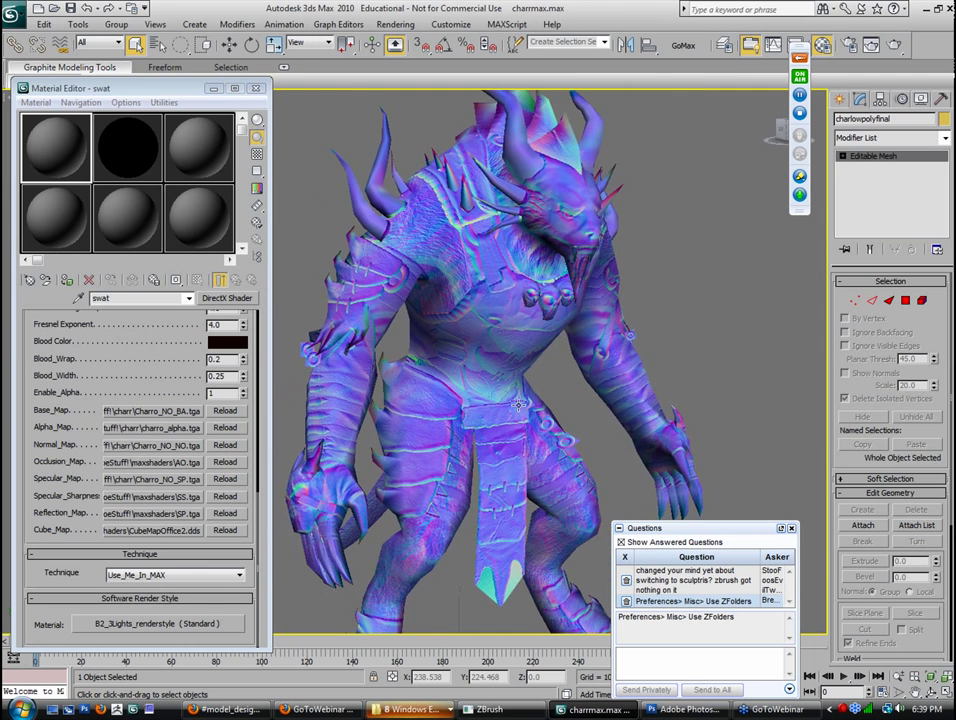
pyautogui.scroll(-1, 498, 402)
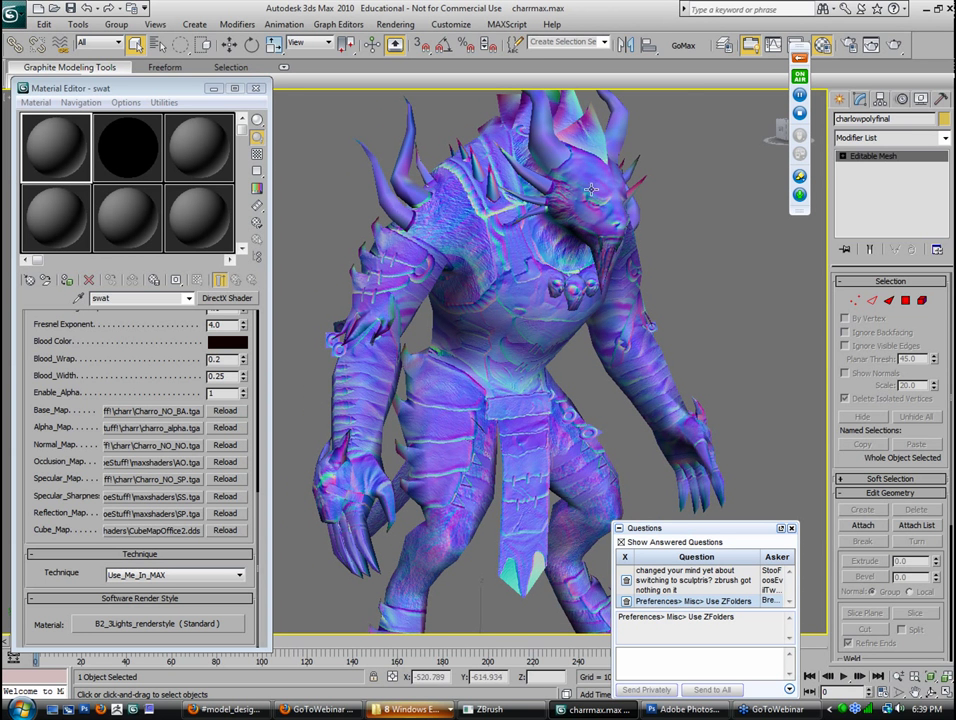
pyautogui.scroll(4, 527, 261)
pyautogui.keyDown('alt'); pyautogui.moveTo(527, 261); pyautogui.dragTo(511, 327, button='middle'); pyautogui.keyUp('alt')
# Switch to ZBrush to examine the detailed sculpt's head and shoulders, and return to the normal-mapped model in 3ds Max
pyautogui.hotkey('alt', 'Tab')
pyautogui.hotkey('alt', 'Tab')
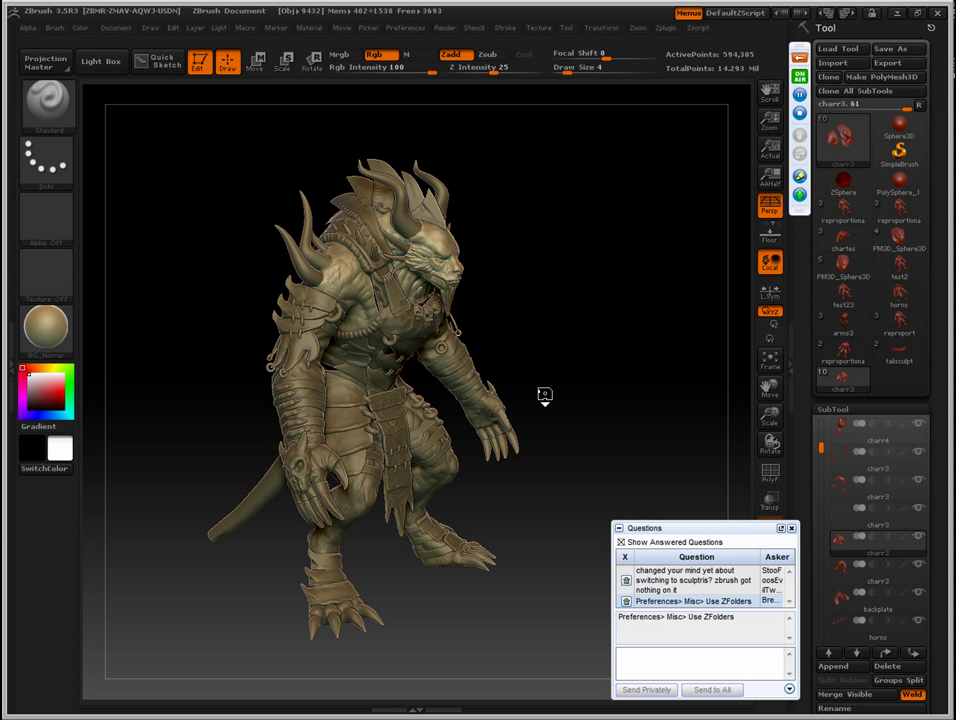
pyautogui.moveTo(590, 279)
pyautogui.mouseDown()
pyautogui.moveTo(587, 265)
pyautogui.moveTo(568, 265)
pyautogui.moveTo(544, 222)
pyautogui.moveTo(535, 224)
pyautogui.moveTo(585, 277)
pyautogui.mouseUp()
pyautogui.moveTo(608, 192); pyautogui.dragTo(561, 324)
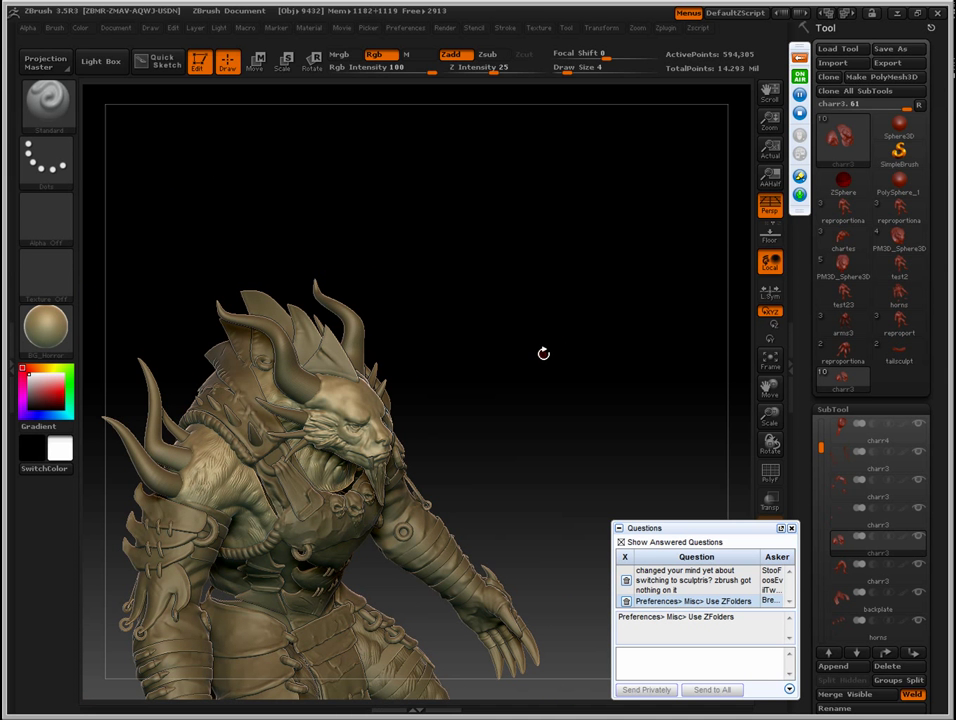
pyautogui.hotkey('alt', 'Tab')
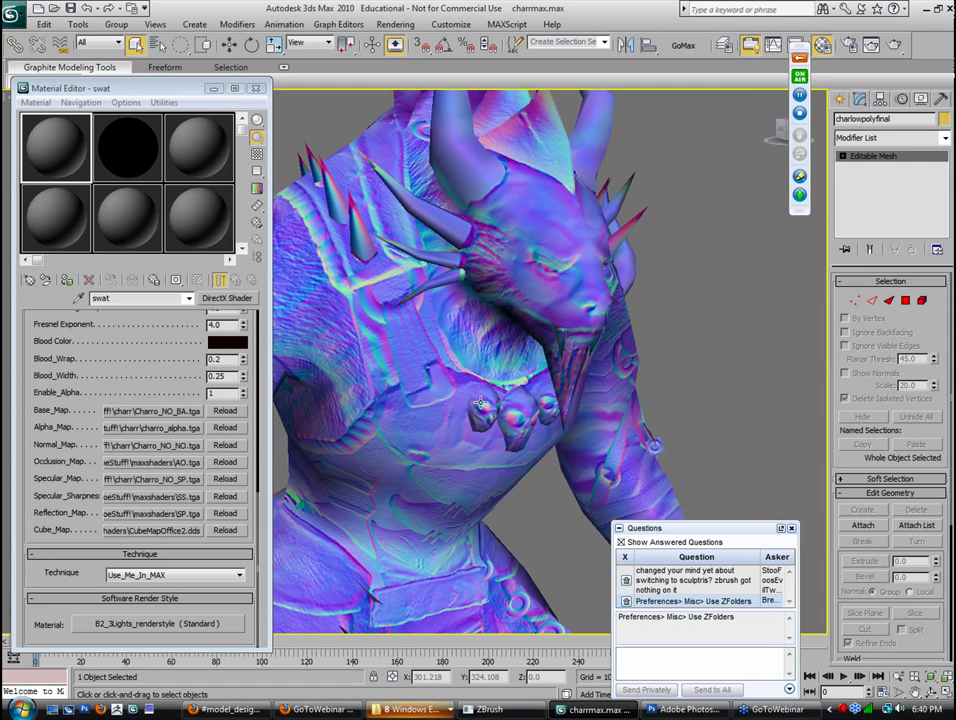
pyautogui.hotkey('alt', 'Tab')
pyautogui.hotkey('alt', 'Tab')
pyautogui.press('Tab')
pyautogui.press('Tab')
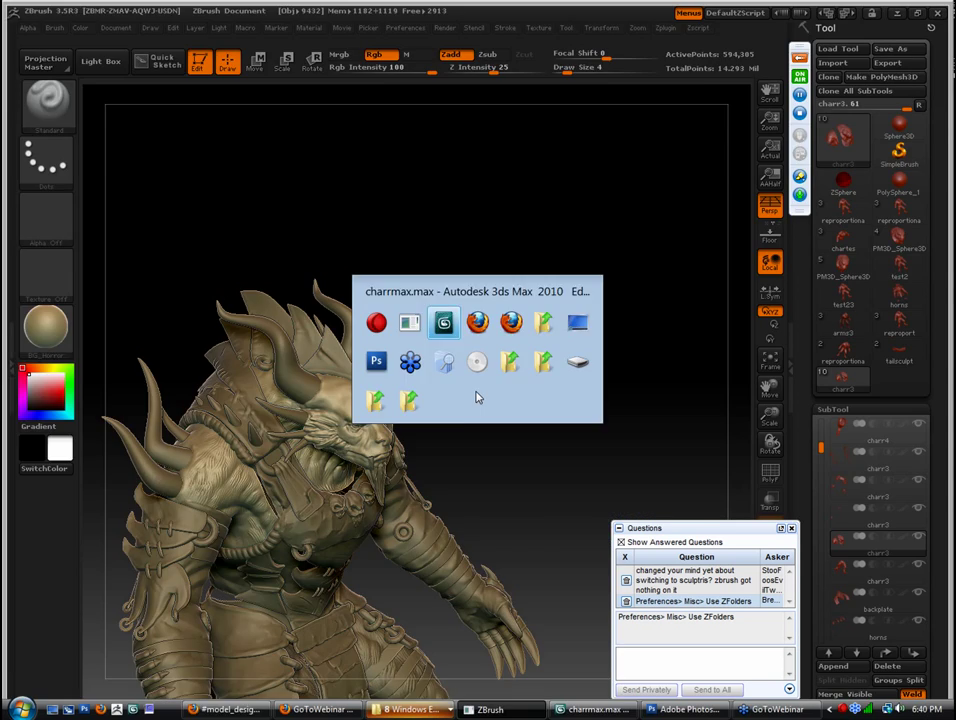
pyautogui.hotkey('alt', 'Tab')
pyautogui.hotkey('alt', 'Tab')
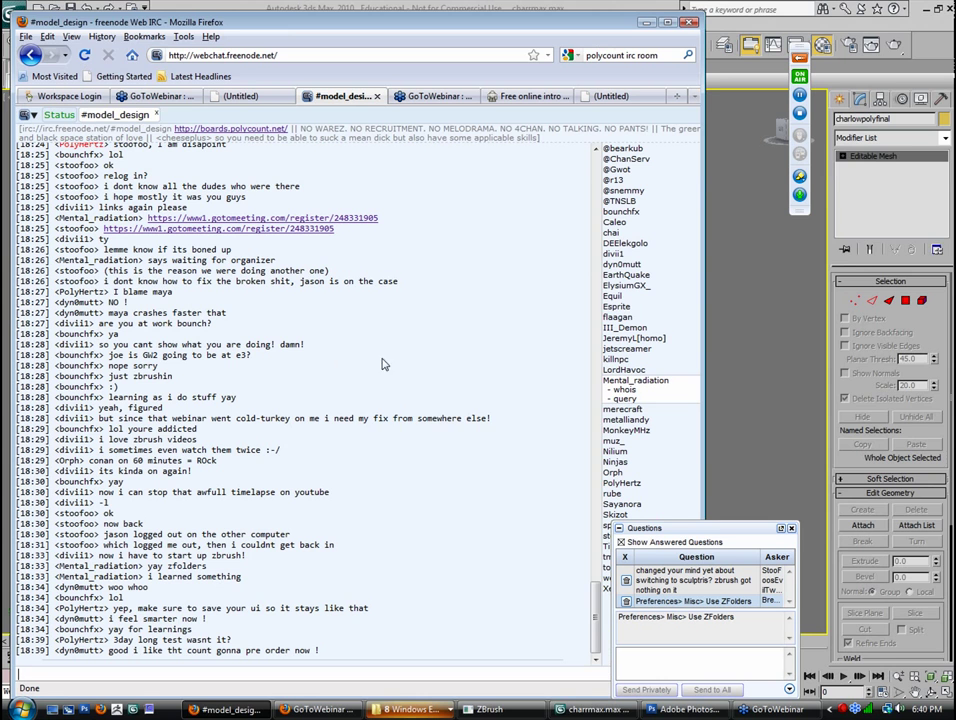
pyautogui.hotkey('alt', 'Tab')
pyautogui.press('Tab')
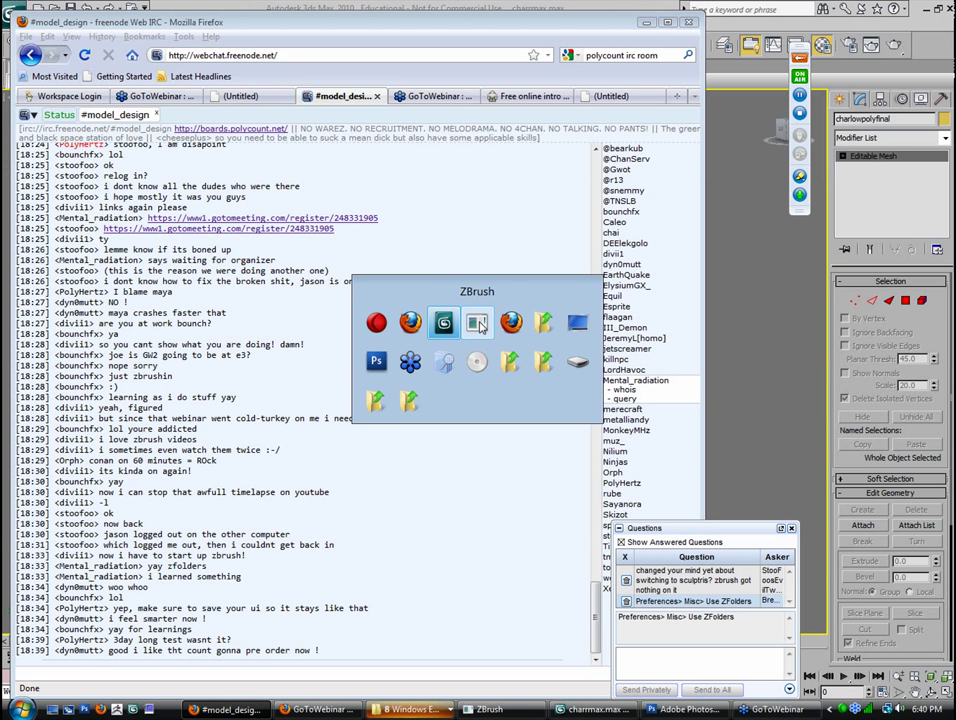
pyautogui.click(480, 326)
pyautogui.hotkey('alt', 'Tab')
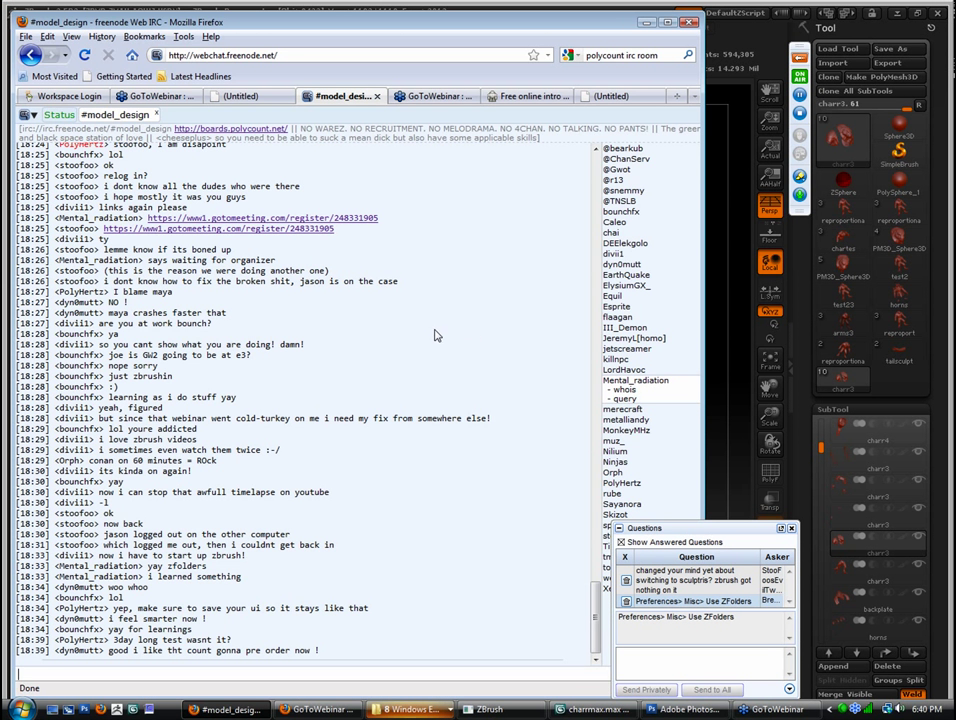
pyautogui.hotkey('alt', 'Tab')
pyautogui.click(437, 336)
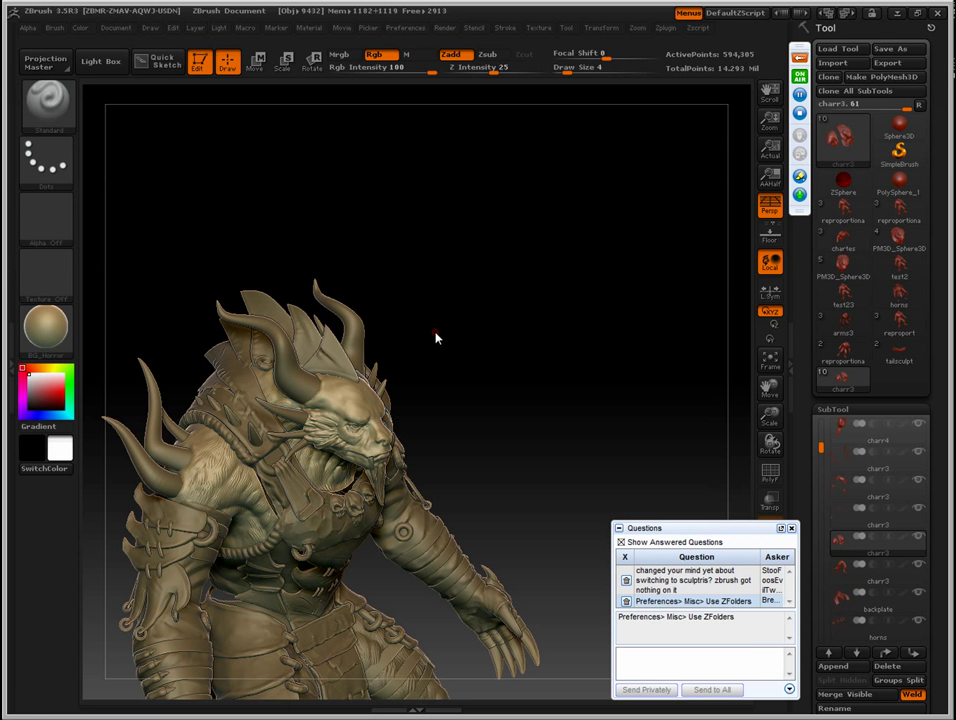
# Switch to 3ds Max and apply the specular map Charro_NO_SP.tga alone to the creature
pyautogui.hotkey('alt', 'Tab')
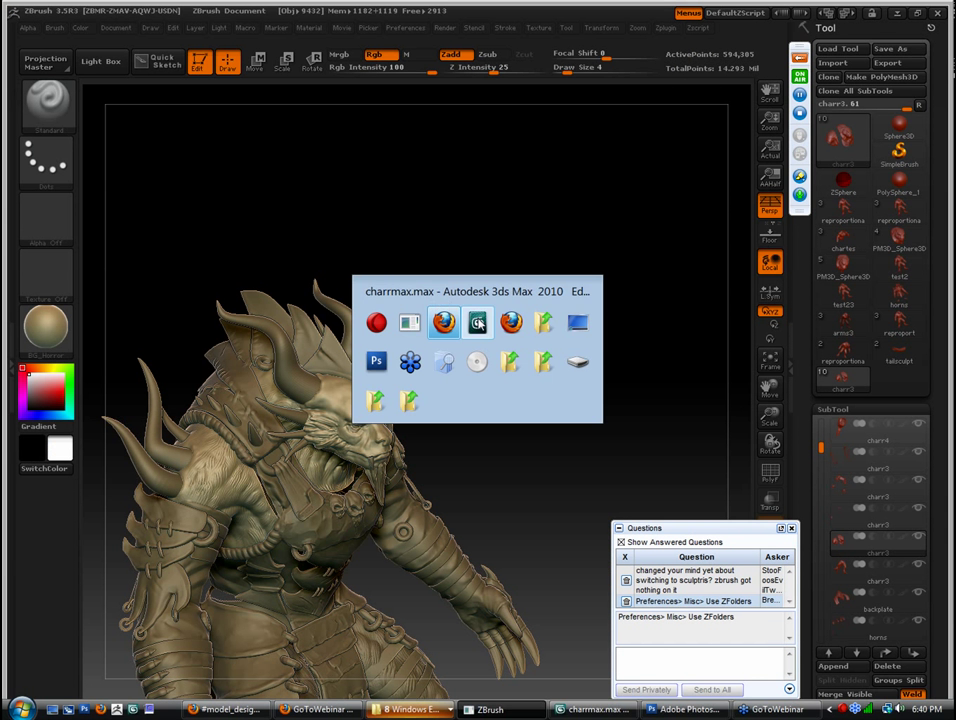
pyautogui.click(480, 318)
pyautogui.moveTo(142, 479); pyautogui.dragTo(492, 340)
pyautogui.scroll(-4, 308, 440)
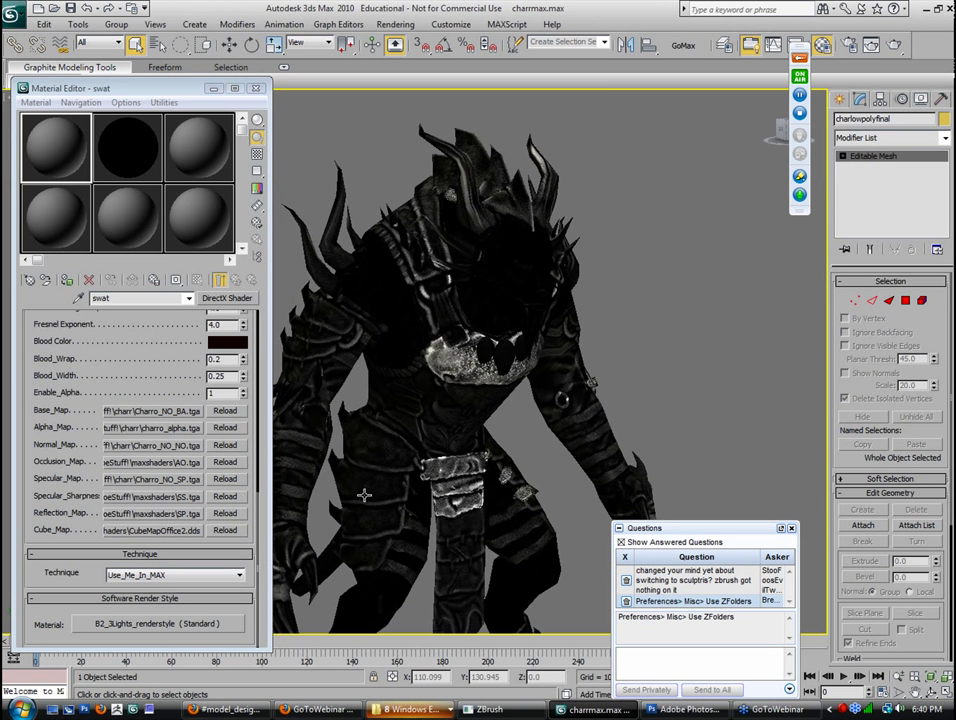
# Try the specular sharpness map SS.tga and reflection map SP.tga on the creature, then go back to the specular map Charro_NO_SP.tga
pyautogui.moveTo(171, 498); pyautogui.dragTo(443, 345)
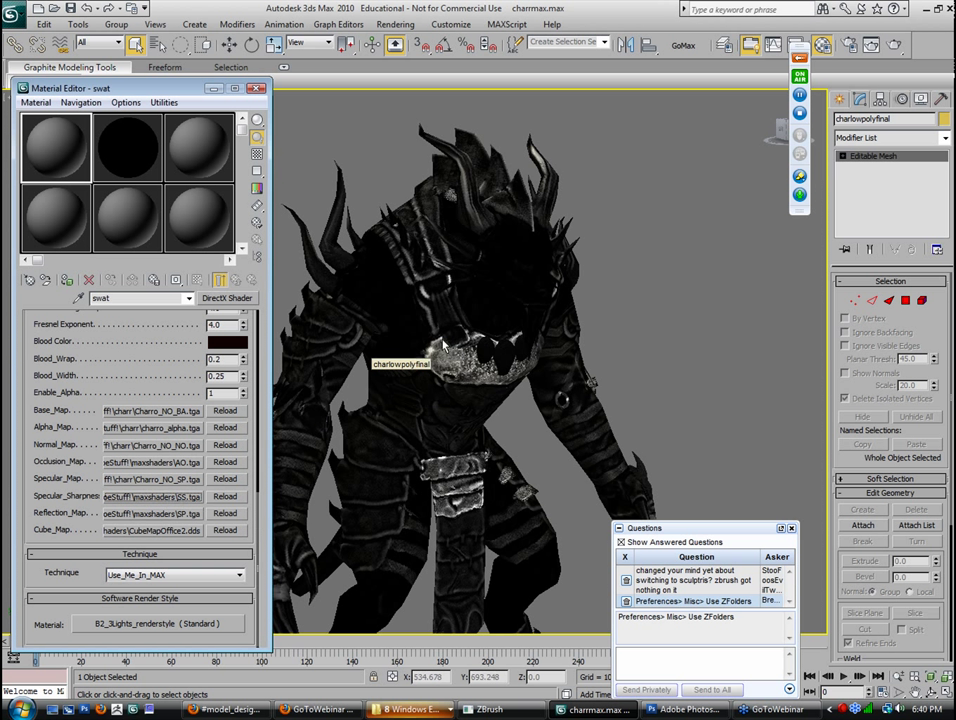
pyautogui.click(153, 515)
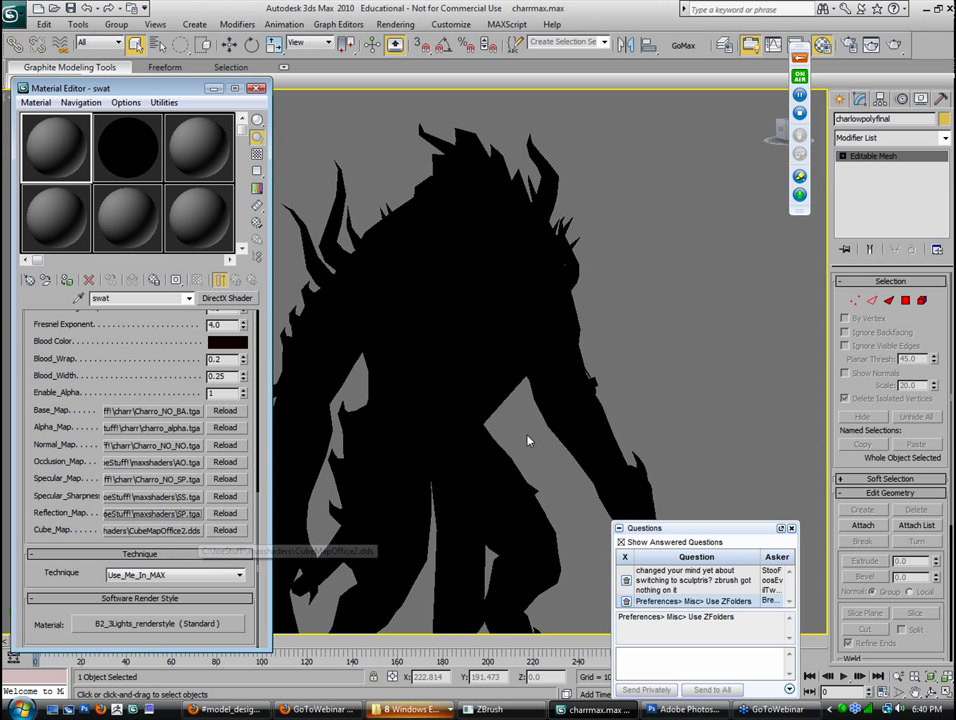
pyautogui.moveTo(489, 413); pyautogui.dragTo(535, 394, button='middle')
pyautogui.scroll(-1, 535, 397)
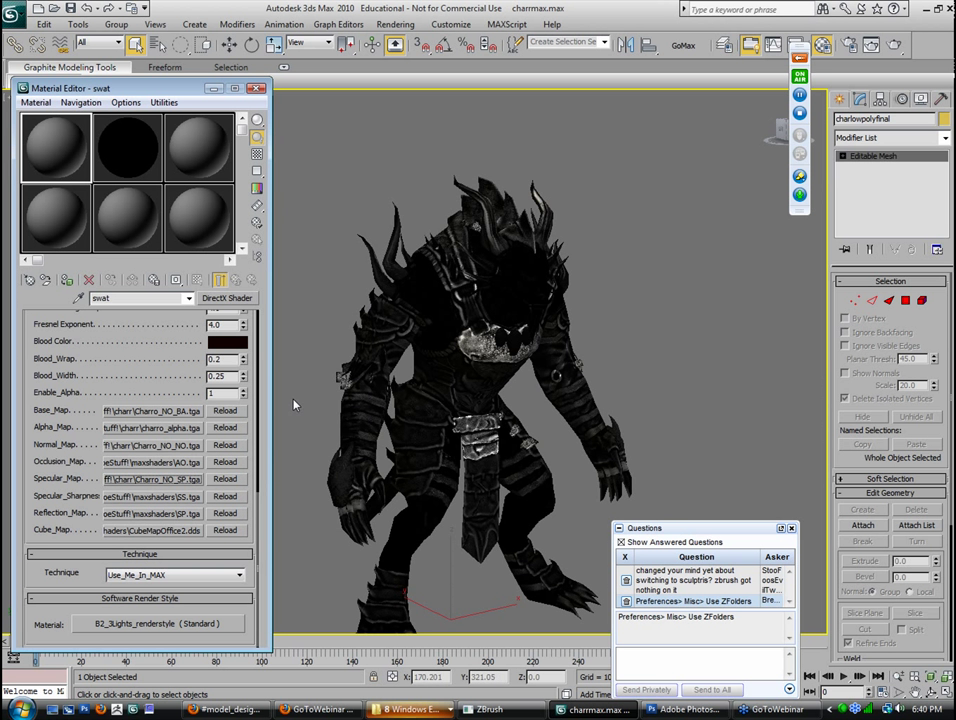
pyautogui.moveTo(310, 403); pyautogui.dragTo(352, 400, button='middle')
# Assign the complete swat material to the creature again and turn the model to face the front
pyautogui.scroll(2, 164, 388)
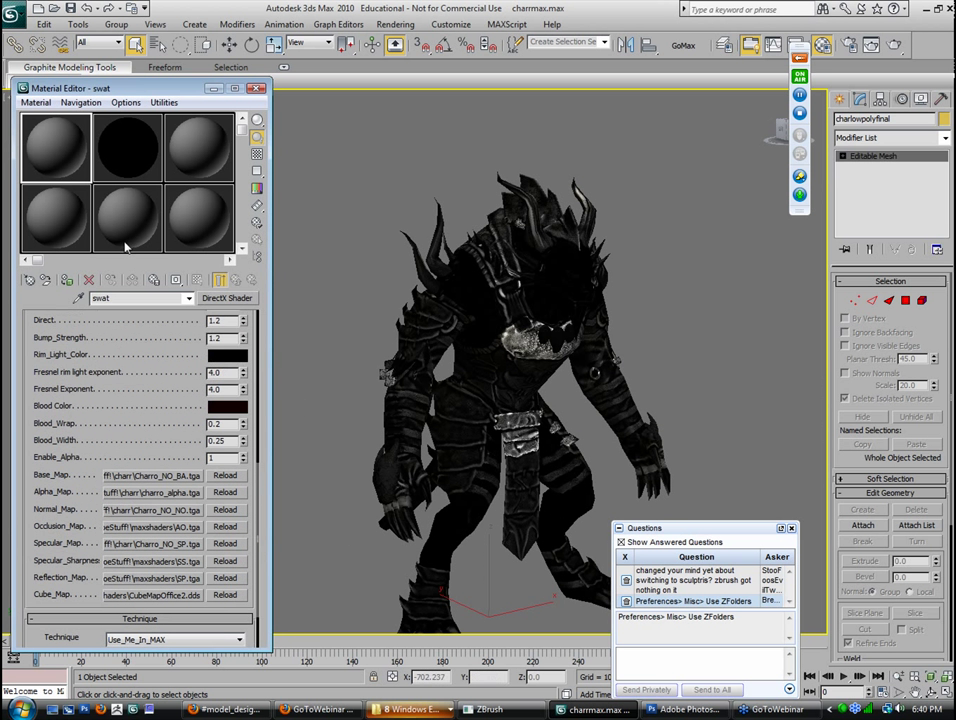
pyautogui.moveTo(57, 147); pyautogui.dragTo(462, 250)
pyautogui.keyDown('alt'); pyautogui.moveTo(464, 254); pyautogui.dragTo(400, 243, button='middle'); pyautogui.keyUp('alt')
# Compare the fully textured creature with the ZBrush sculpt, and return to 3ds Max to view the model from the front
pyautogui.hotkey('alt', 'Tab')
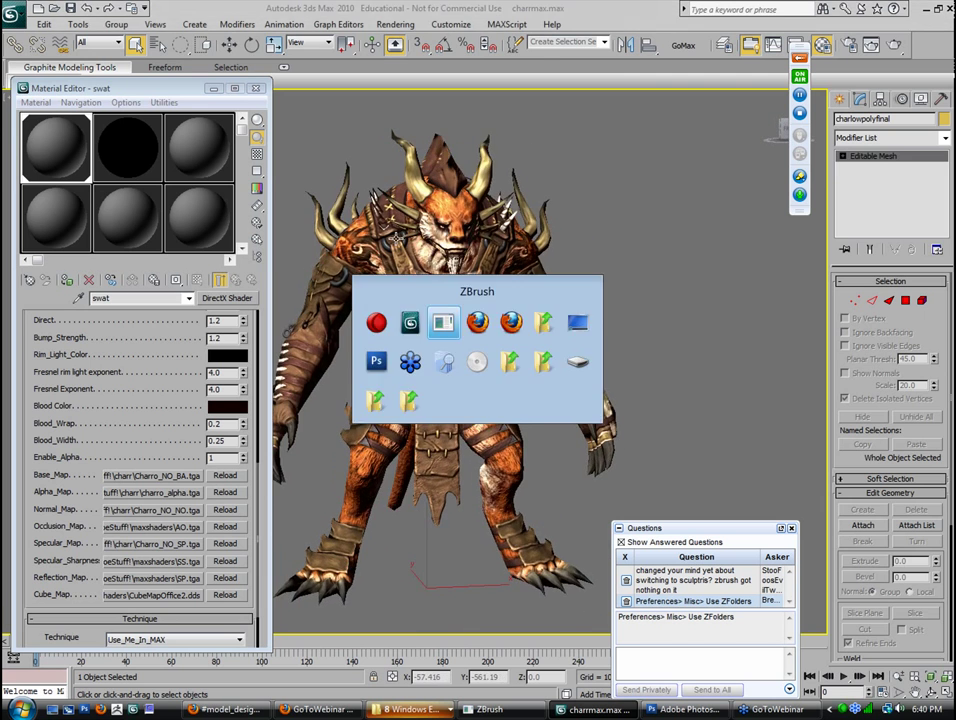
pyautogui.hotkey('alt', 'Tab')
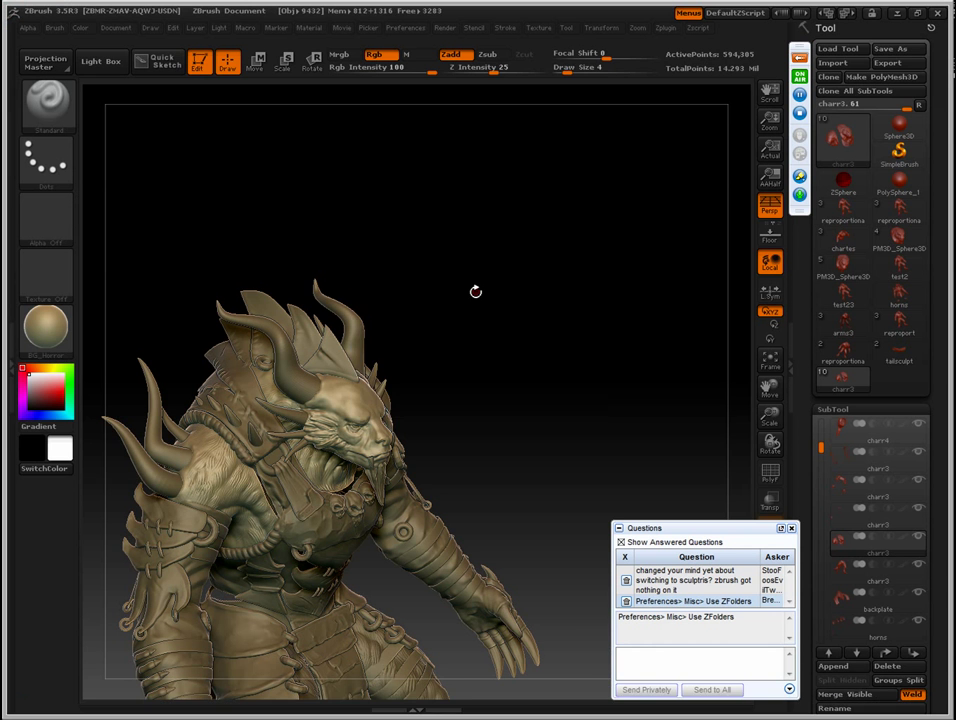
pyautogui.hotkey('alt', 'Tab')
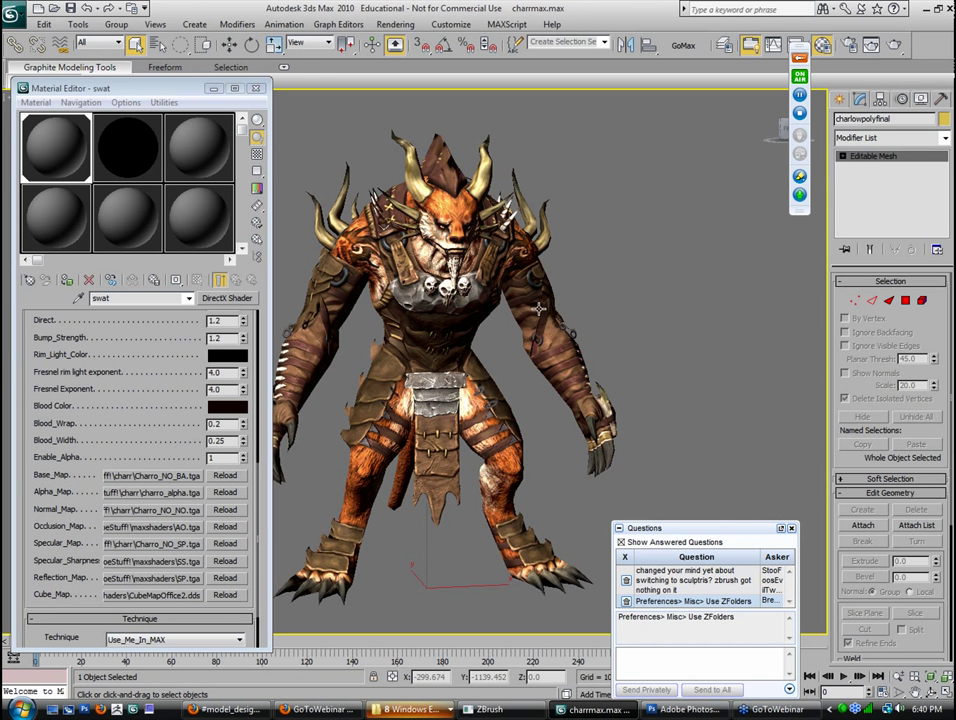
pyautogui.keyDown('alt'); pyautogui.moveTo(595, 325); pyautogui.dragTo(481, 293, button='middle'); pyautogui.keyUp('alt')
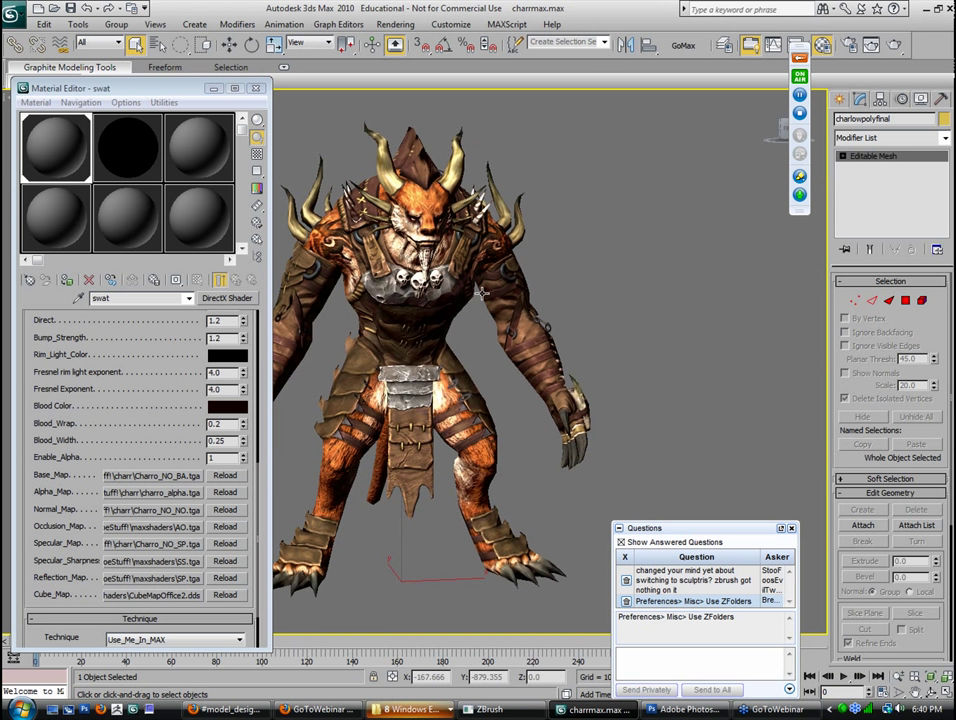